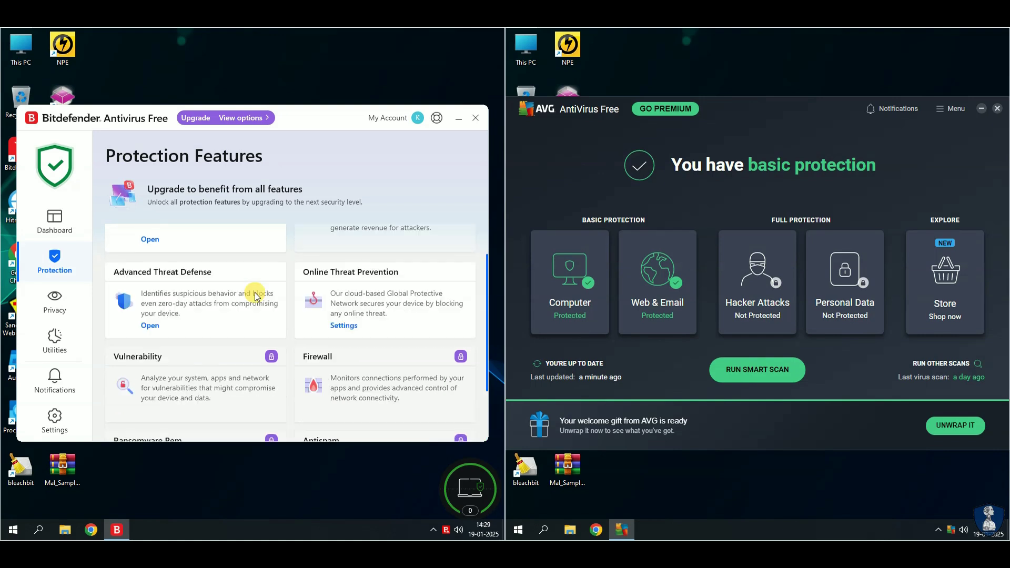
Review Bitdefender's Privacy, Utilities and Notifications pages, plus the General, Advanced and Update settings.
click(54, 302)
scroll(296, 272, down, 2)
scroll(296, 271, up, 2)
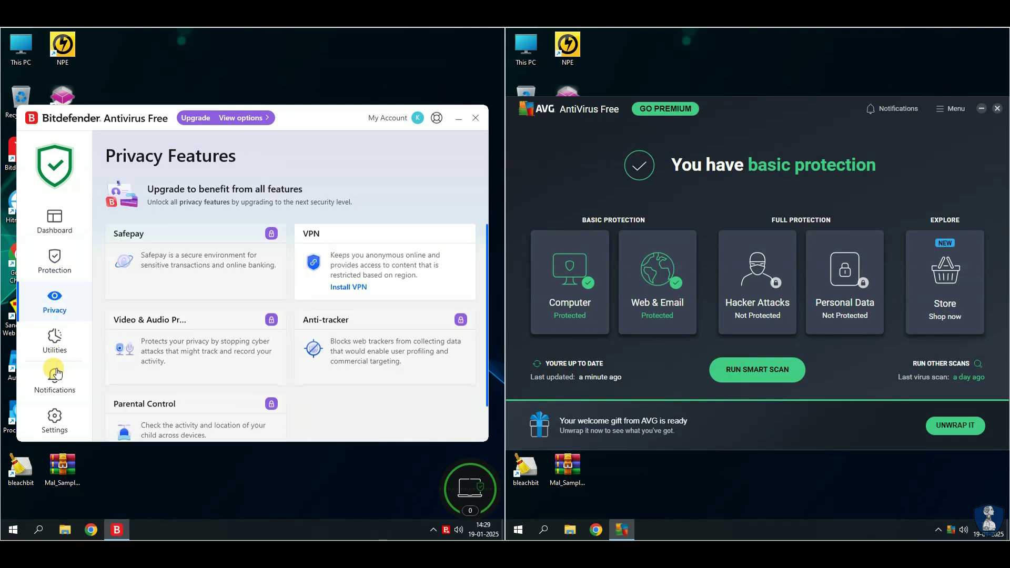
click(55, 341)
scroll(252, 318, down, 3)
scroll(266, 311, up, 3)
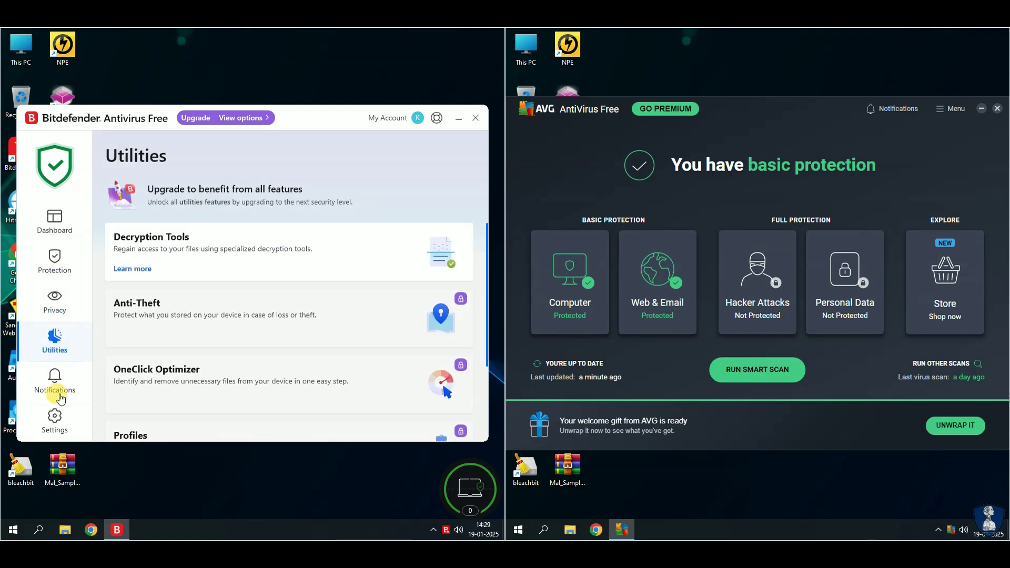
click(57, 390)
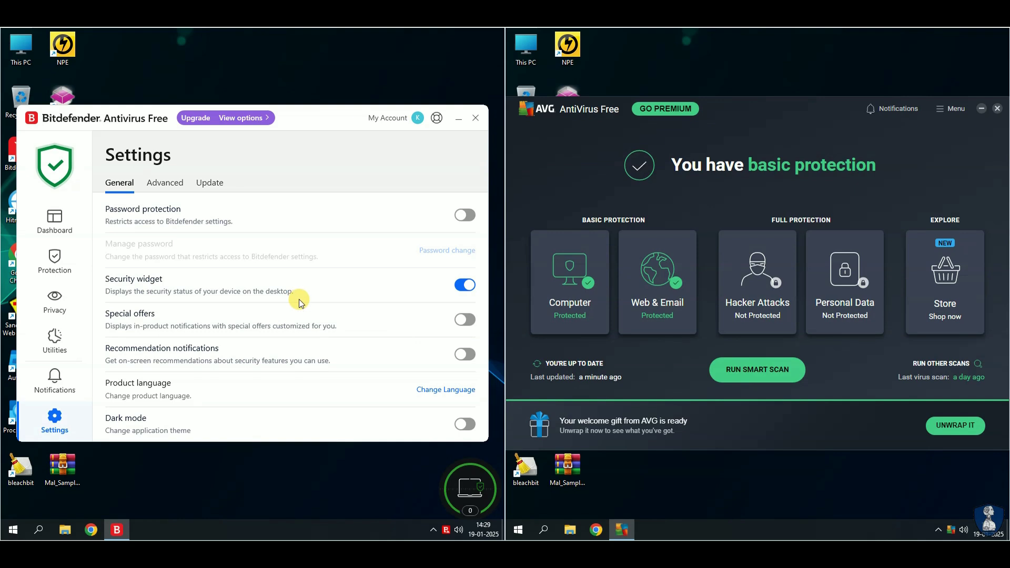
click(163, 183)
click(205, 194)
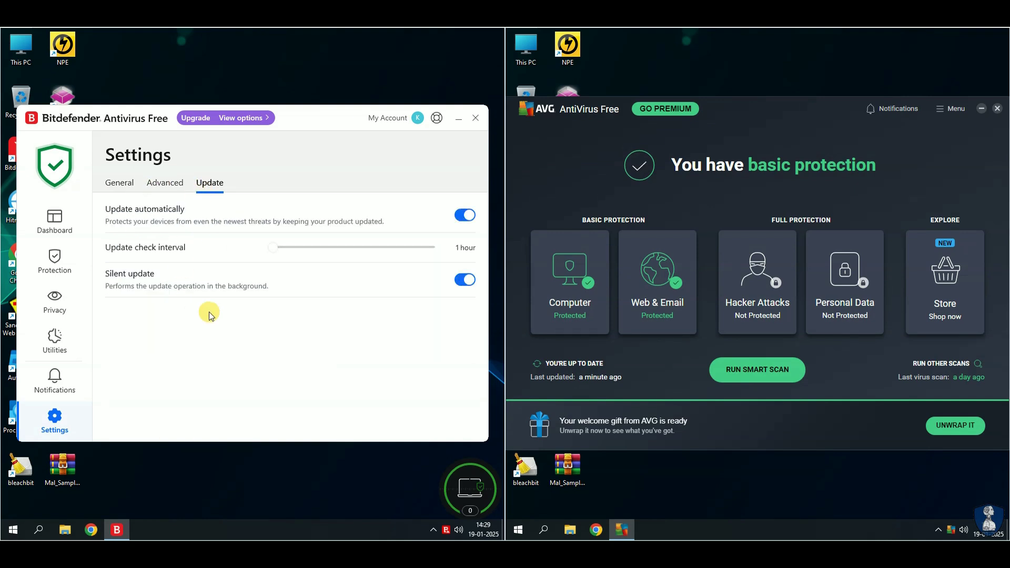
Review the Scans, Settings and Advanced options of Bitdefender's Antivirus protection, and return to the Dashboard.
click(55, 221)
click(55, 261)
click(149, 287)
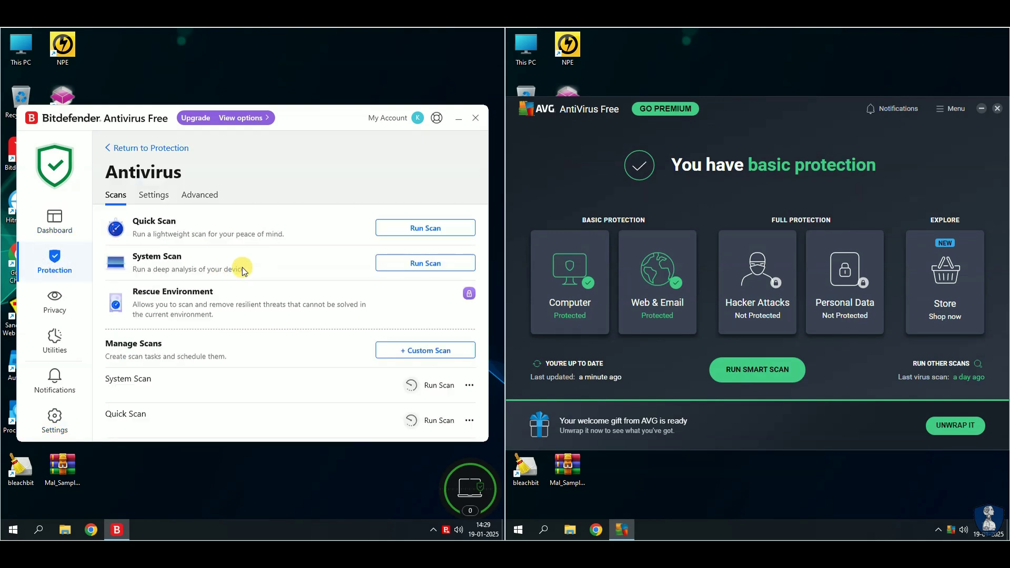
click(154, 196)
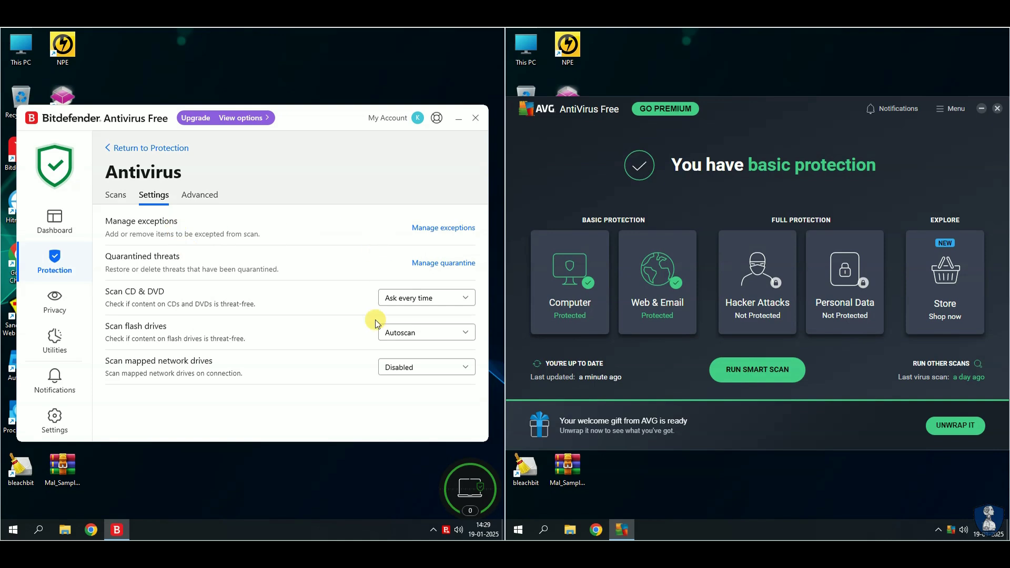
scroll(360, 284, up, 10)
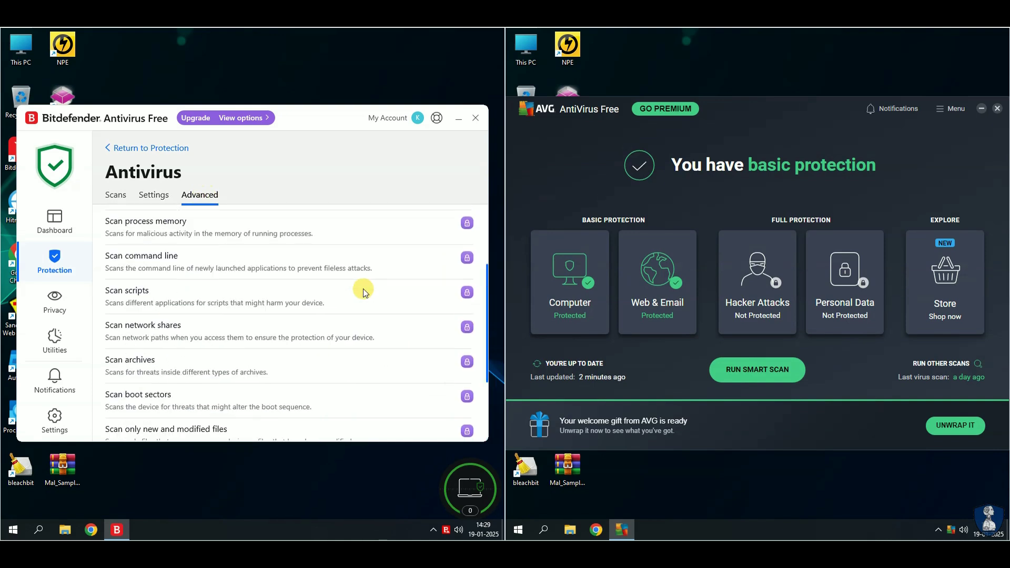
click(74, 248)
click(56, 223)
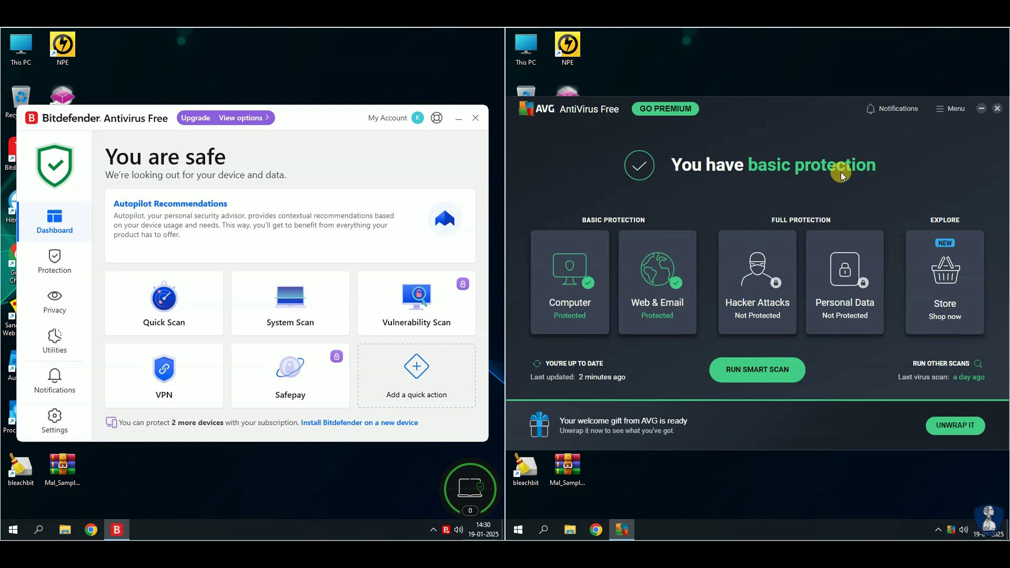
Switch to AVG AntiVirus Free and inspect the Computer protections, including Ransomware Protection and Network Inspector, before returning to the main screen.
click(574, 301)
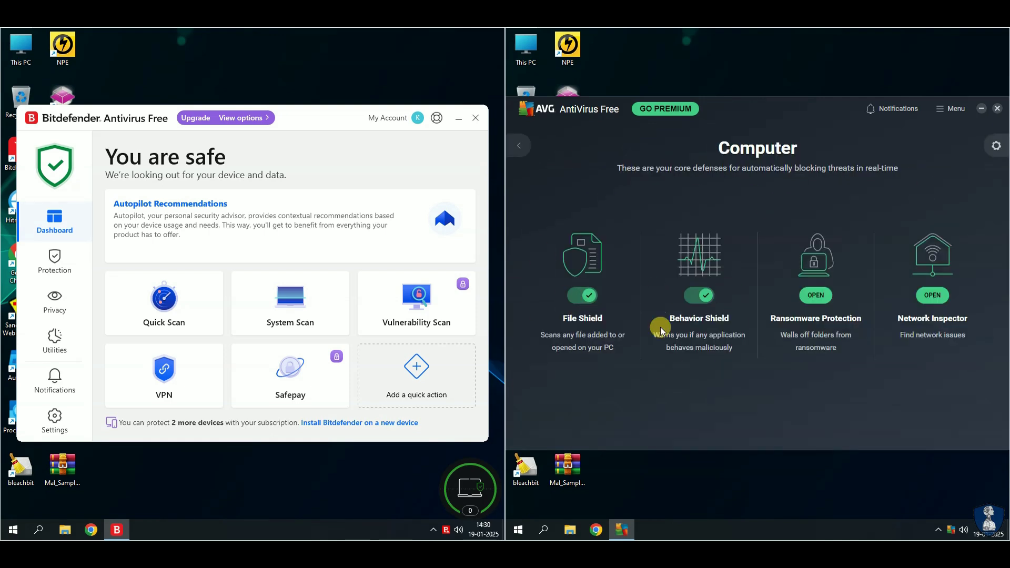
click(816, 295)
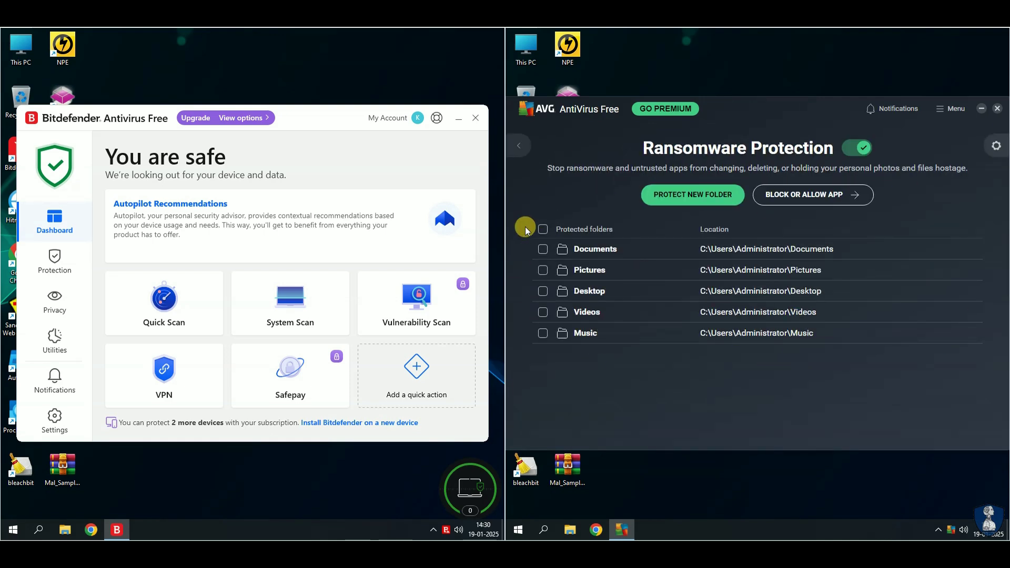
click(518, 144)
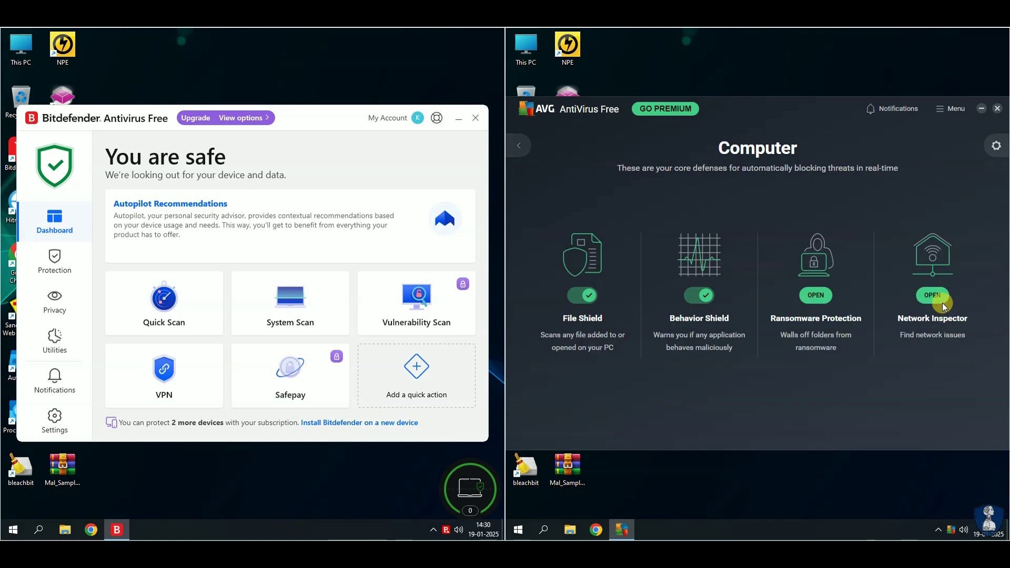
click(942, 298)
click(520, 147)
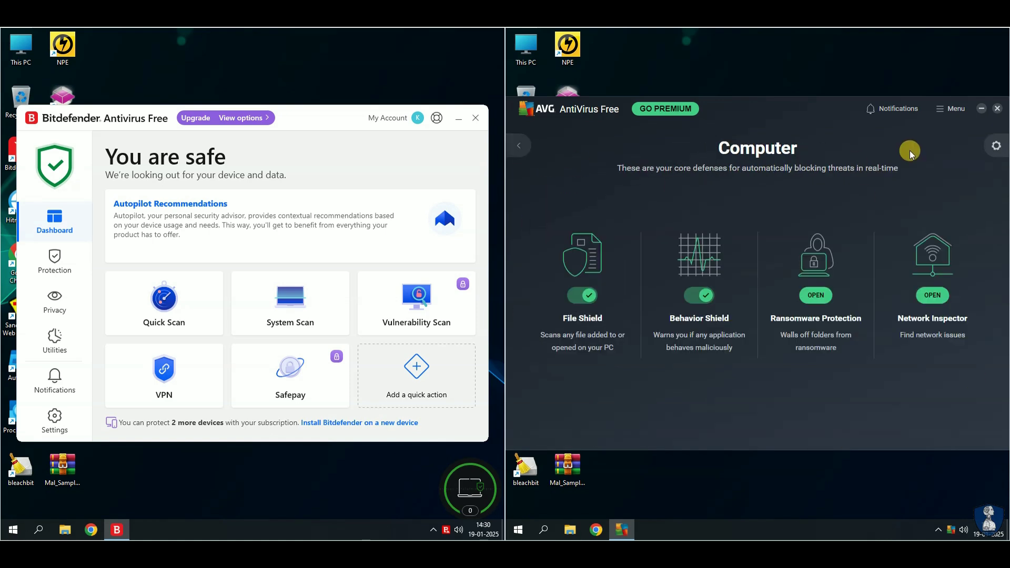
click(519, 145)
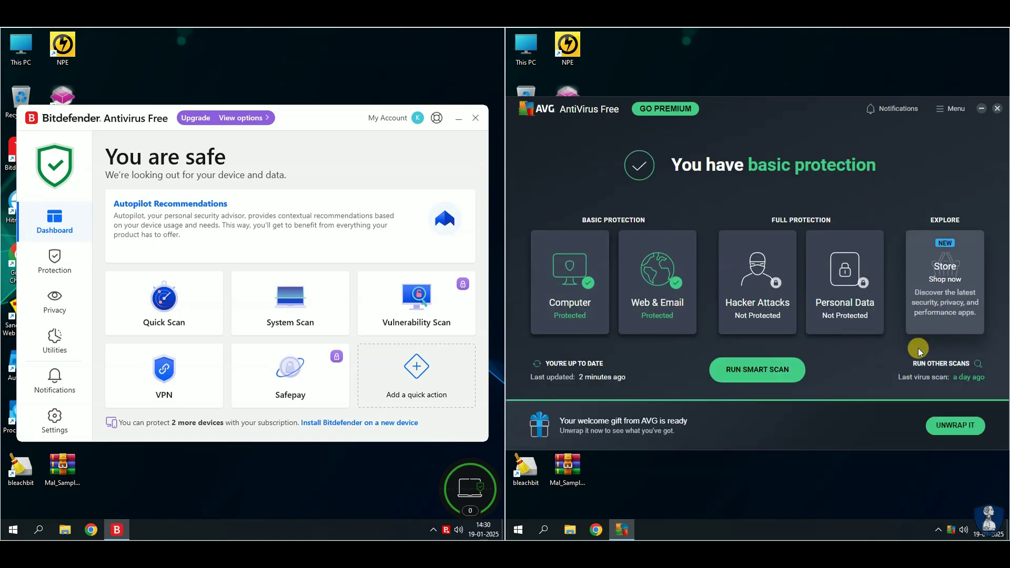
Inspect AVG's Web & Email protections, including the Enhanced Firewall's apps, networks and logs and the Hack Alerts page, and return to the main screen.
click(652, 284)
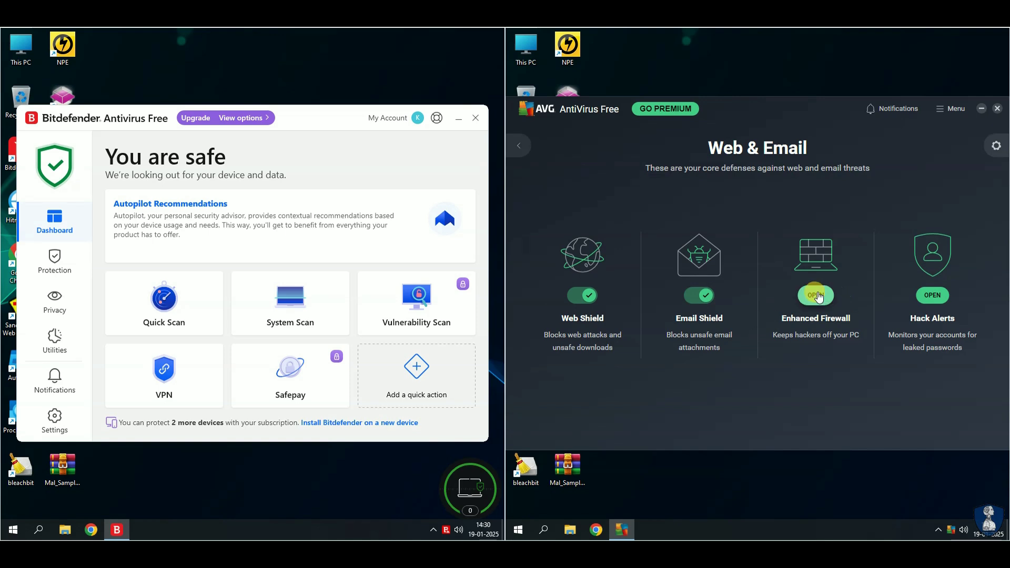
click(816, 296)
click(589, 196)
click(631, 198)
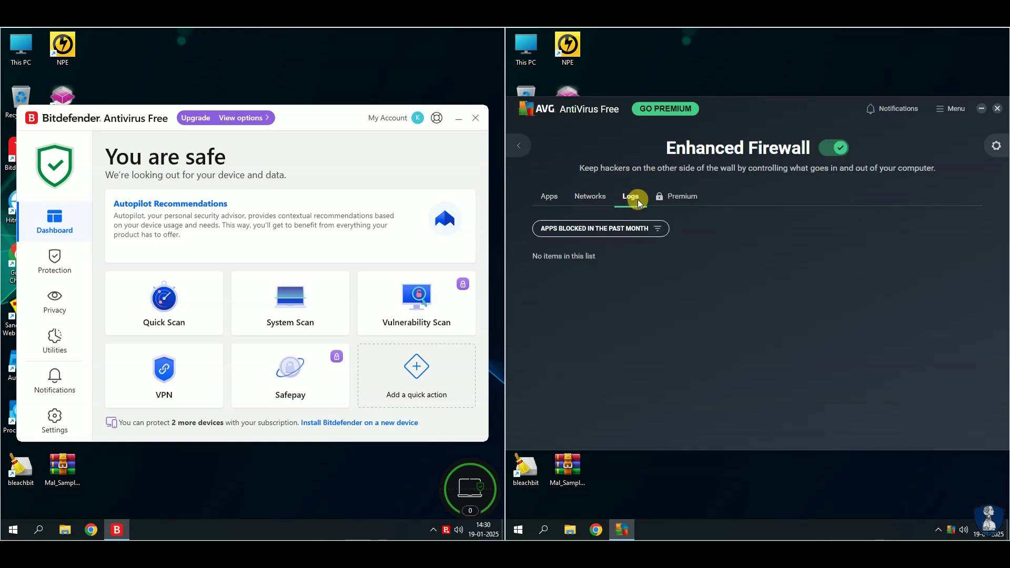
click(688, 206)
click(548, 196)
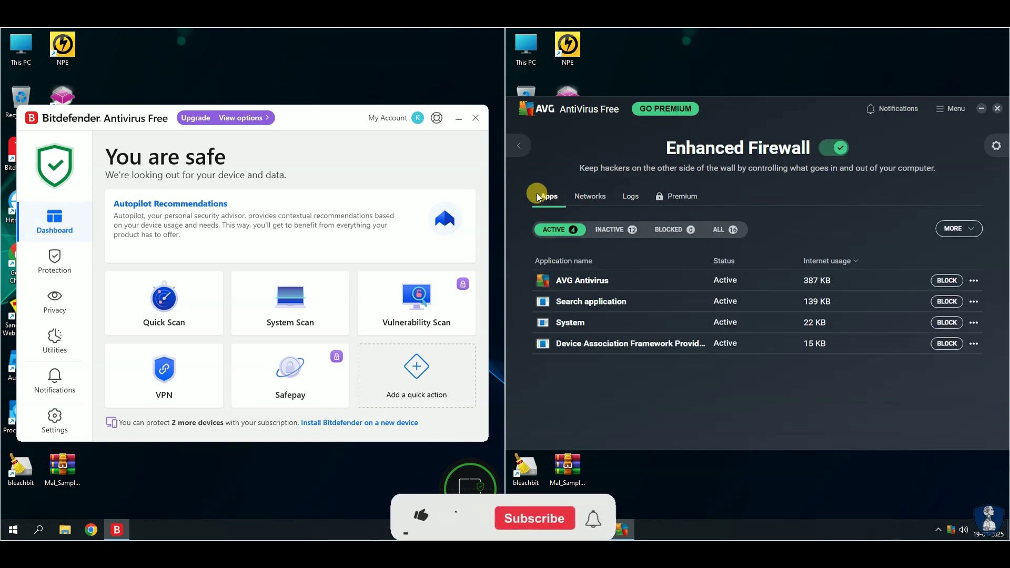
click(521, 150)
click(919, 297)
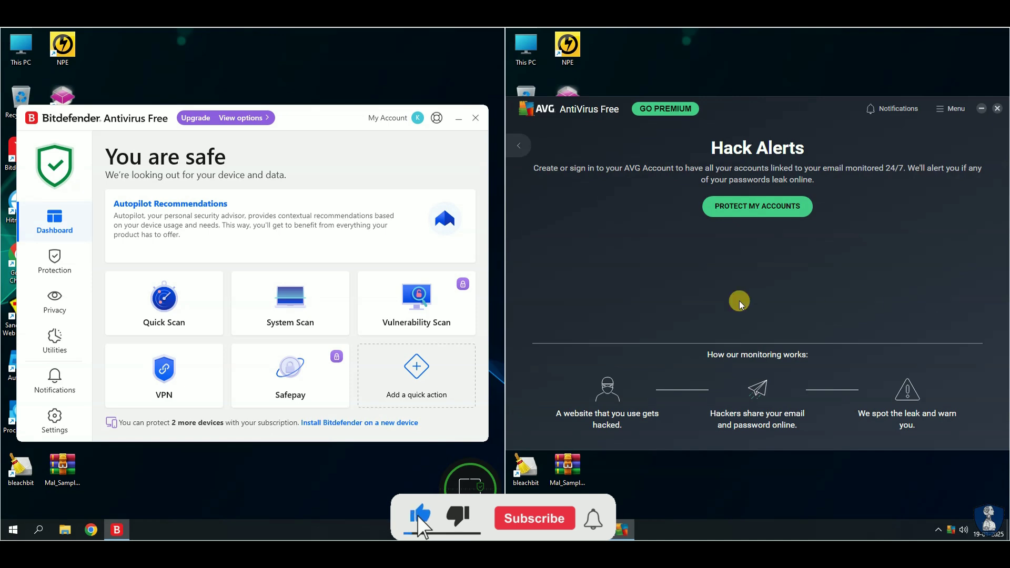
click(516, 145)
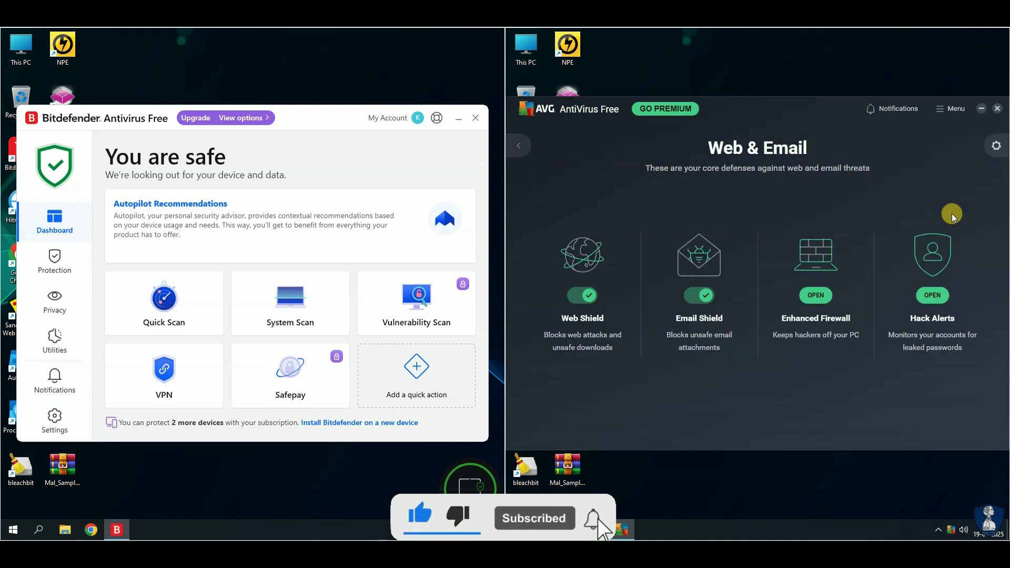
click(522, 148)
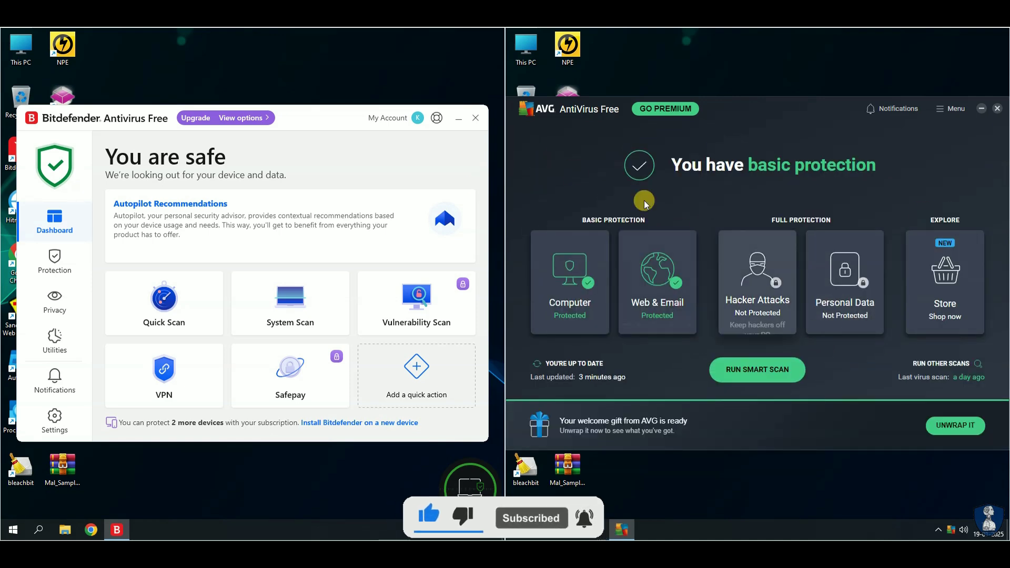
Open AVG's general settings and set the external storage notifications to Scan automatically.
click(944, 112)
click(809, 214)
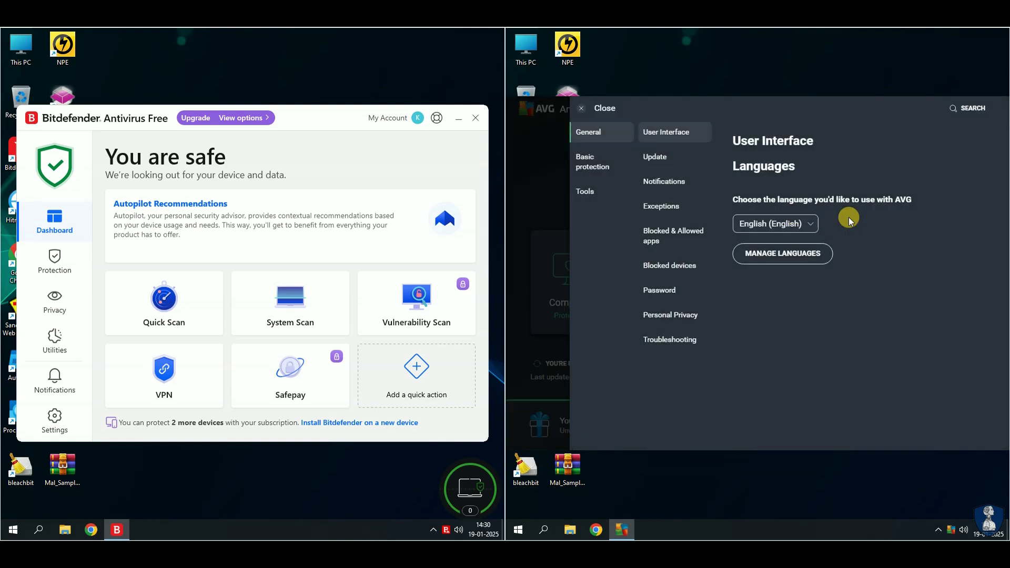
click(661, 167)
click(664, 187)
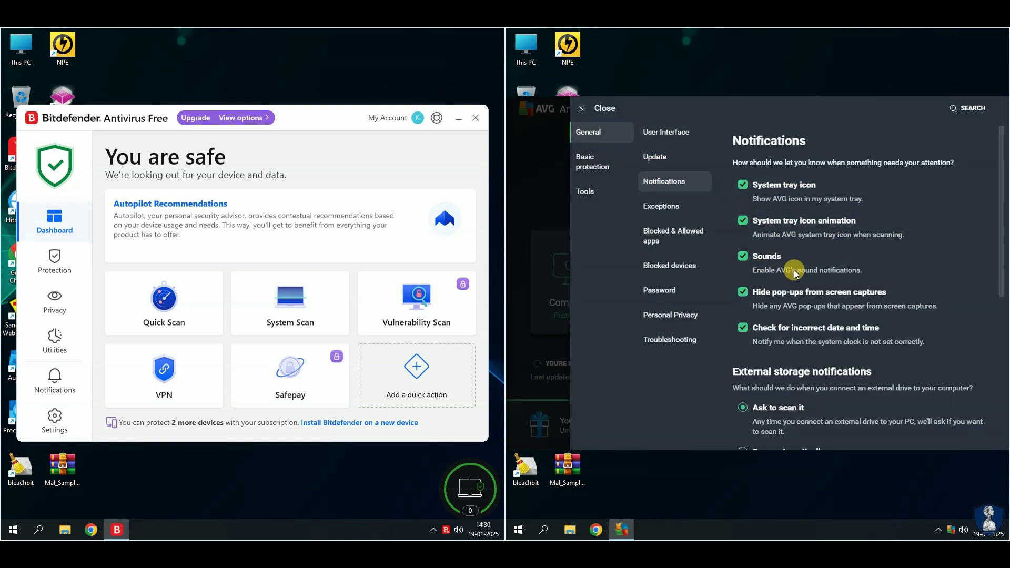
scroll(797, 279, down, 4)
scroll(806, 290, down, 1)
scroll(805, 287, up, 1)
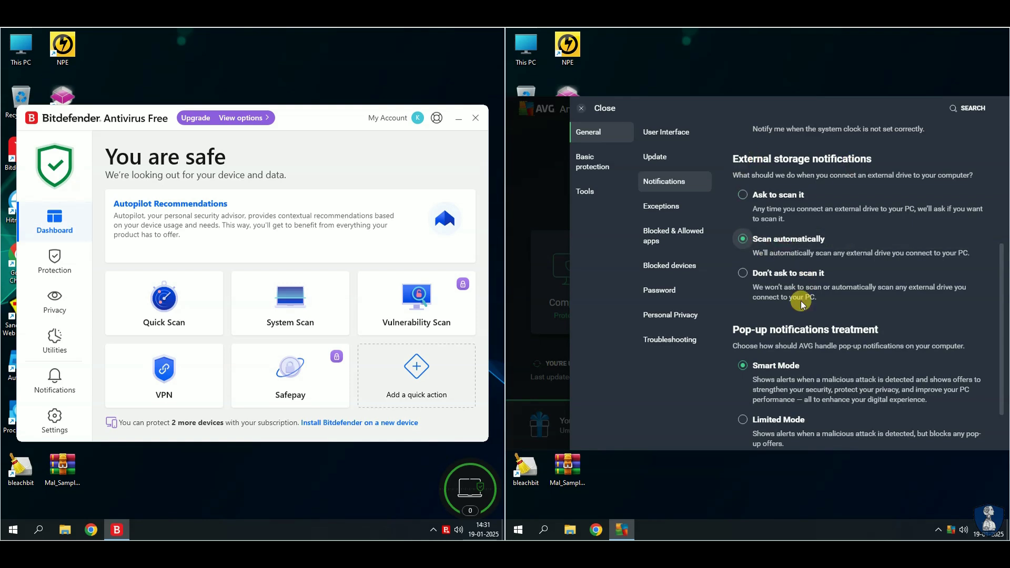
scroll(782, 285, down, 1)
Look through the exceptions, blocked apps, blocked devices and password settings, and disable sharing app-usage data for 3rd party product offers.
click(657, 207)
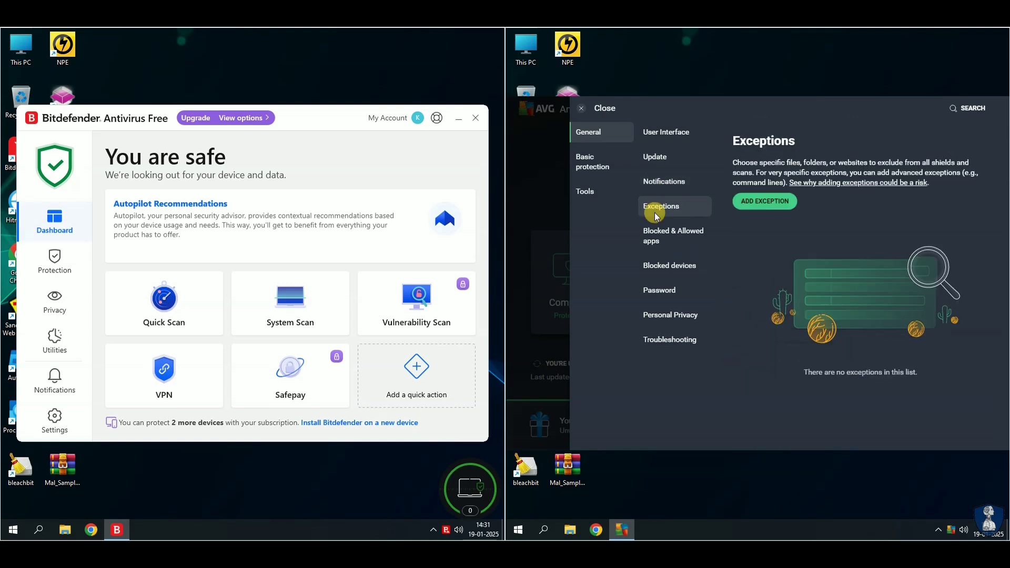
click(666, 234)
click(668, 266)
click(661, 290)
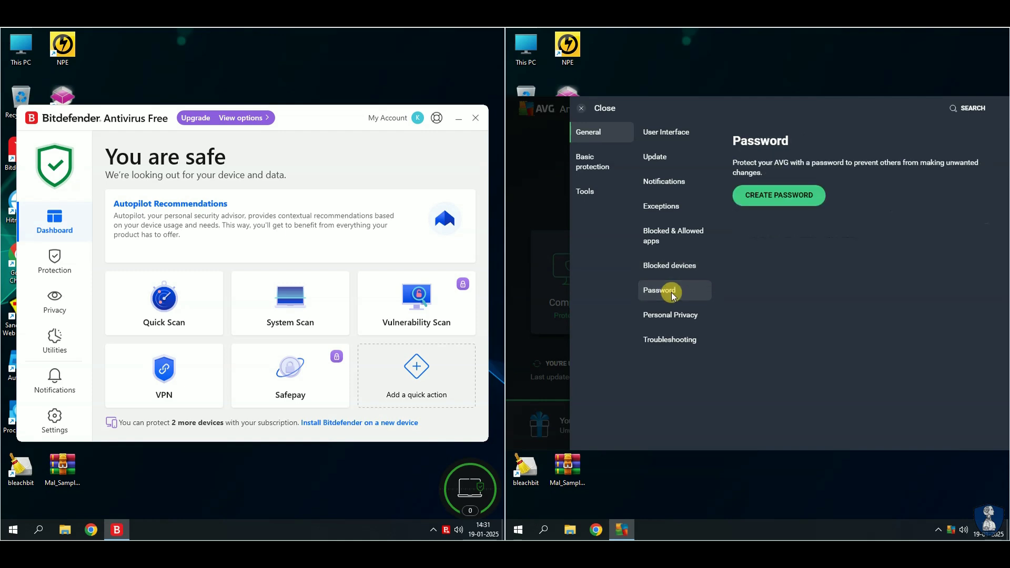
click(664, 316)
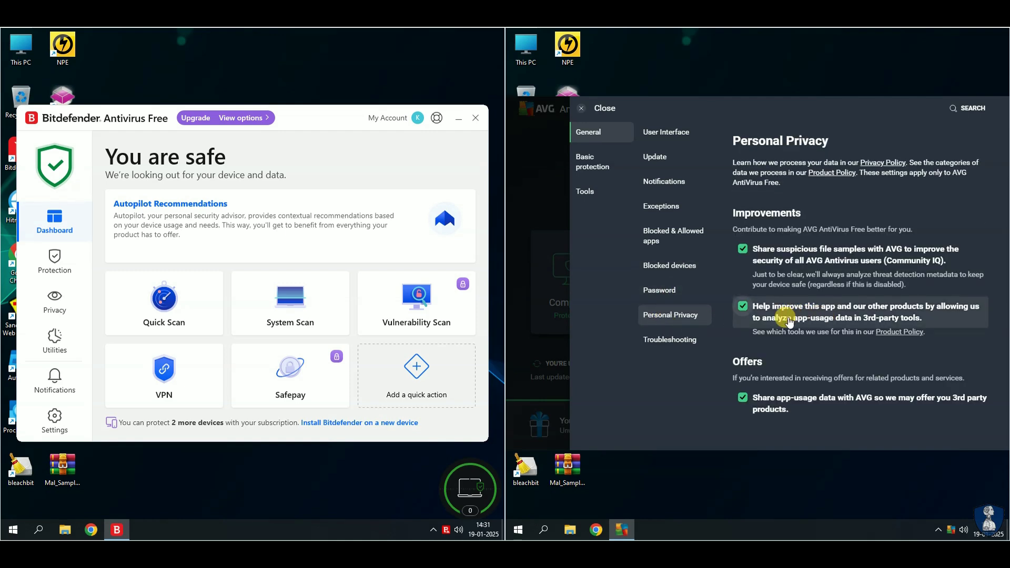
click(742, 398)
Examine the Troubleshooting options and the Malware detection settings under Basic protection.
click(669, 339)
scroll(802, 270, down, 5)
scroll(806, 273, down, 5)
scroll(801, 249, up, 10)
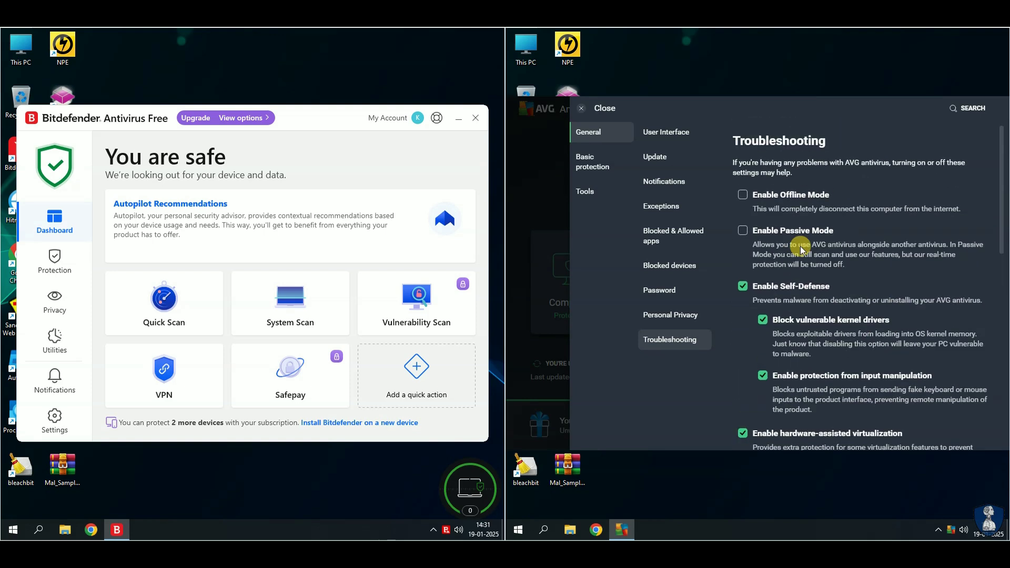
click(591, 167)
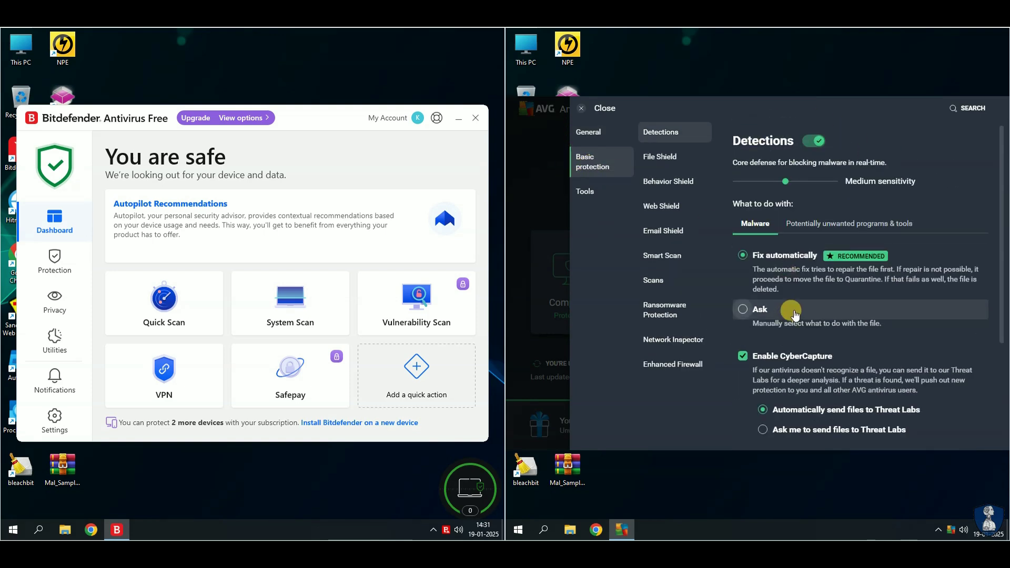
scroll(796, 286, down, 3)
scroll(803, 288, down, 1)
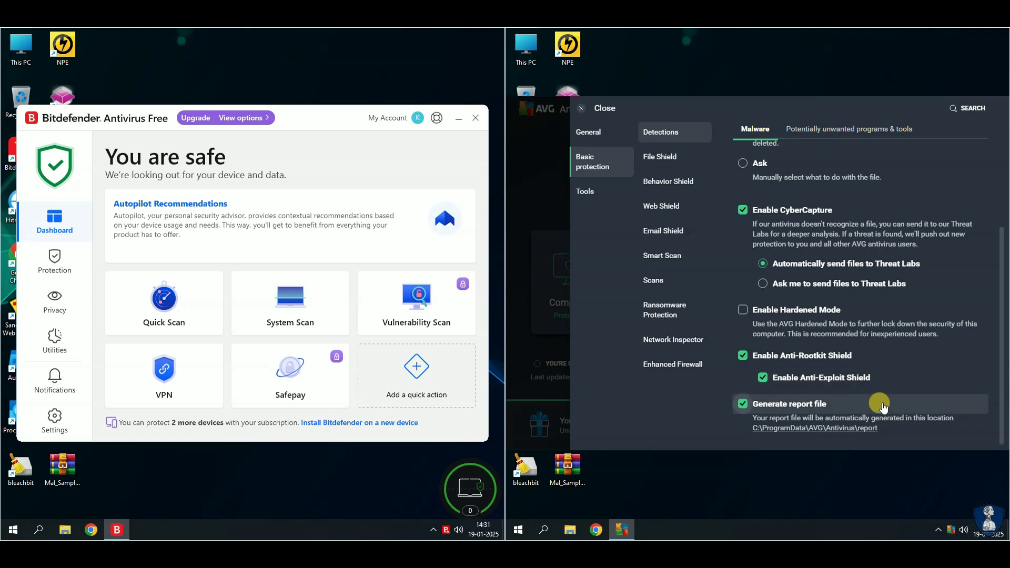
scroll(881, 403, up, 5)
Set potentially unwanted programs to Resolve automatically, and enable Scan for Tools with Resolve automatically.
click(846, 224)
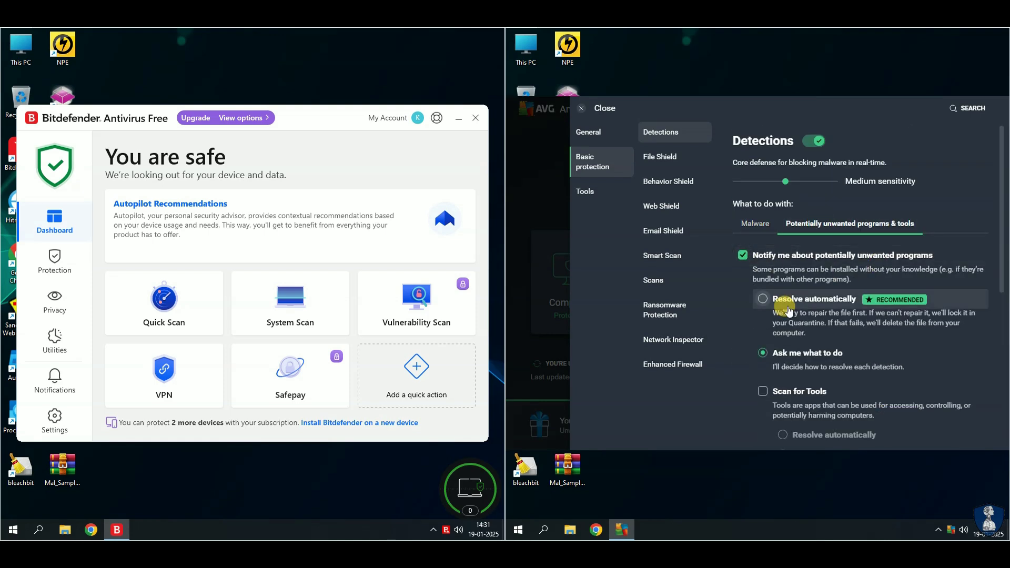
click(764, 299)
scroll(880, 326, down, 2)
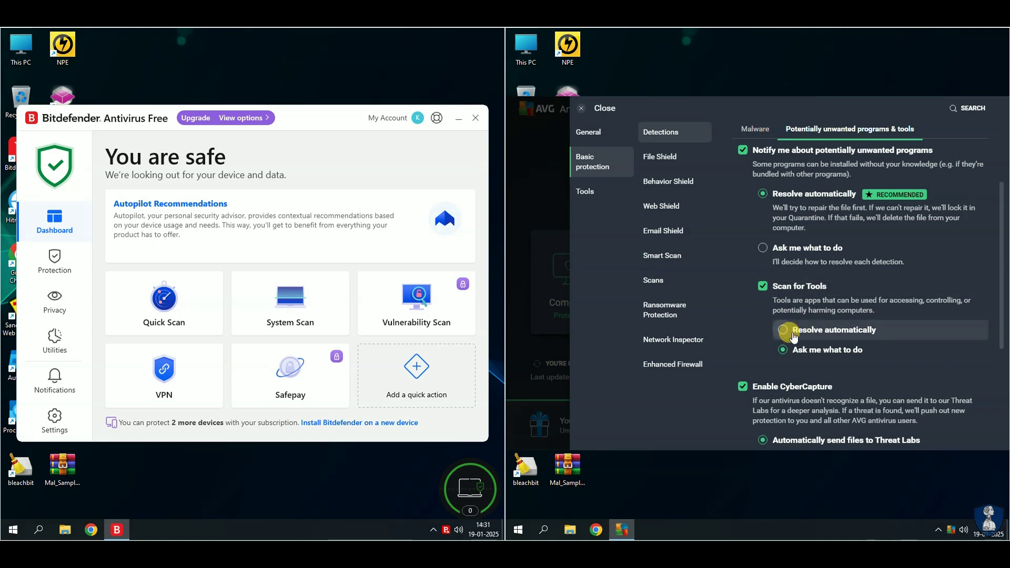
scroll(926, 330, down, 3)
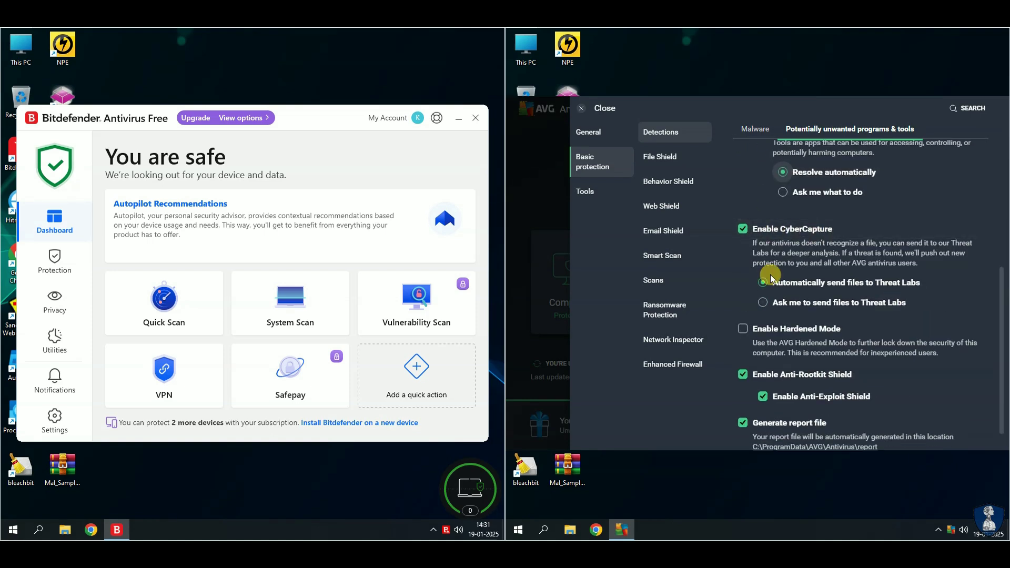
scroll(924, 321, down, 1)
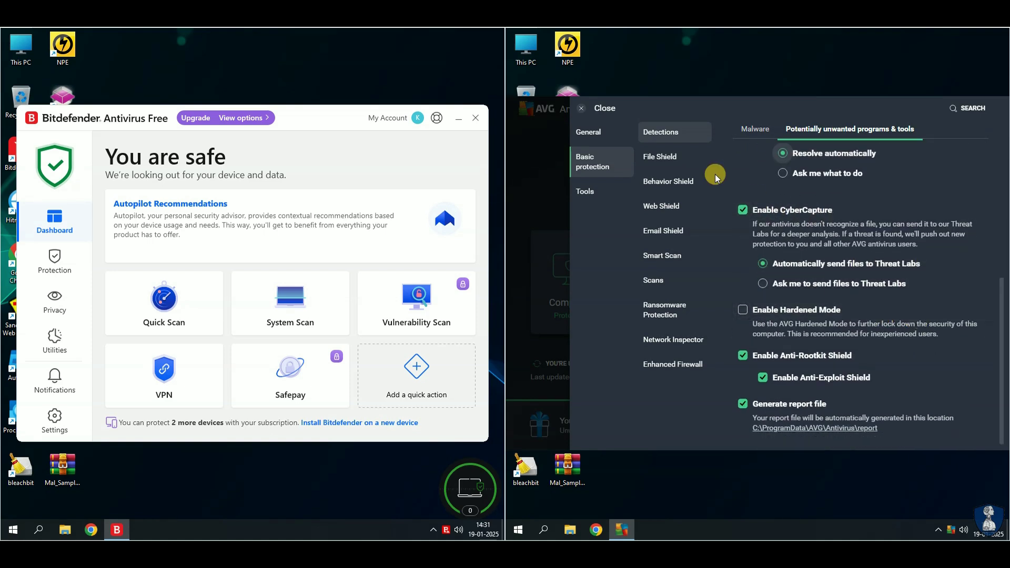
Look through the File Shield, Behavior Shield, Web Shield, Email Shield and Smart Scan settings under Basic protection.
click(662, 157)
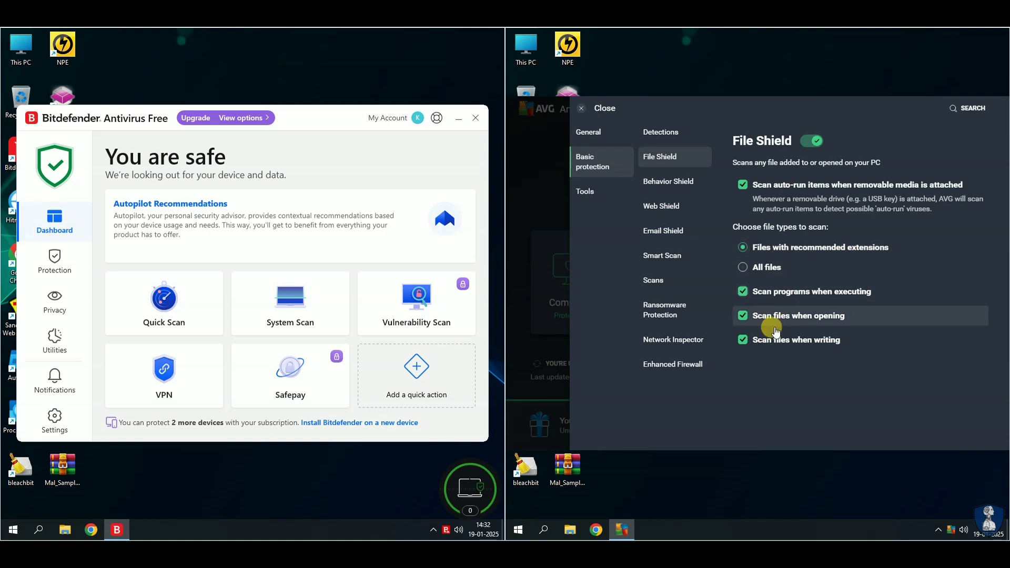
click(664, 185)
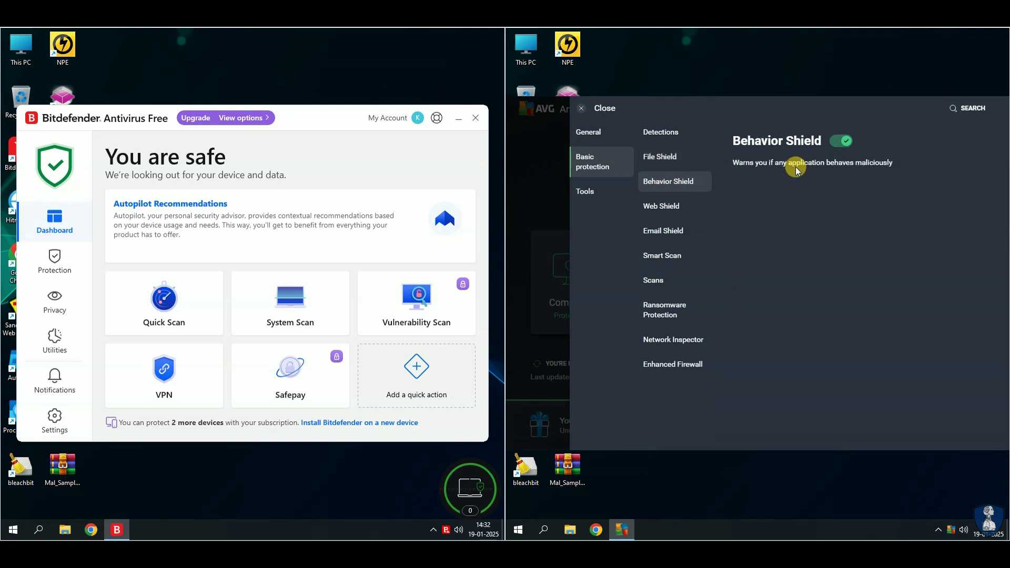
click(657, 207)
scroll(876, 196, down, 4)
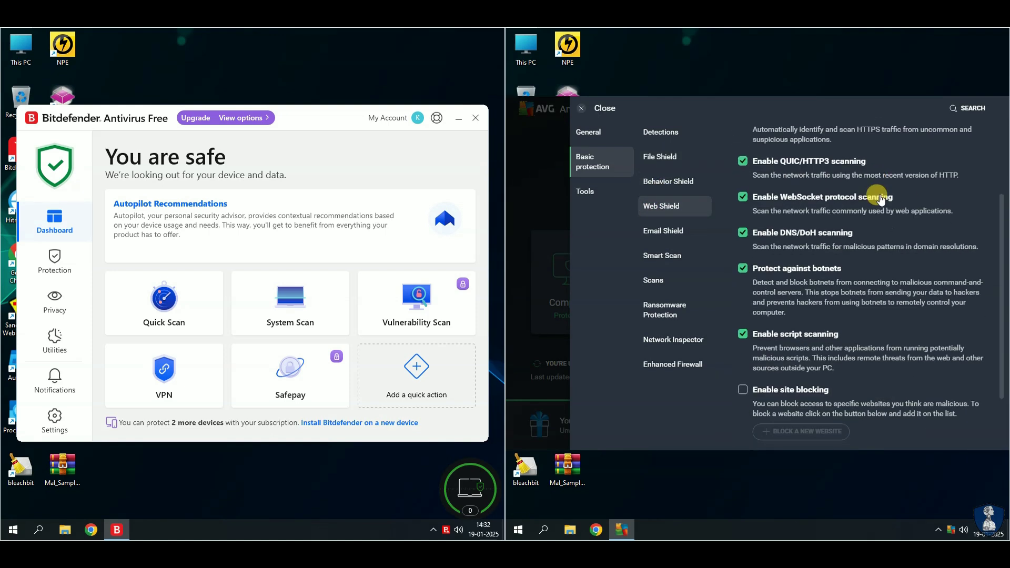
click(645, 230)
click(655, 255)
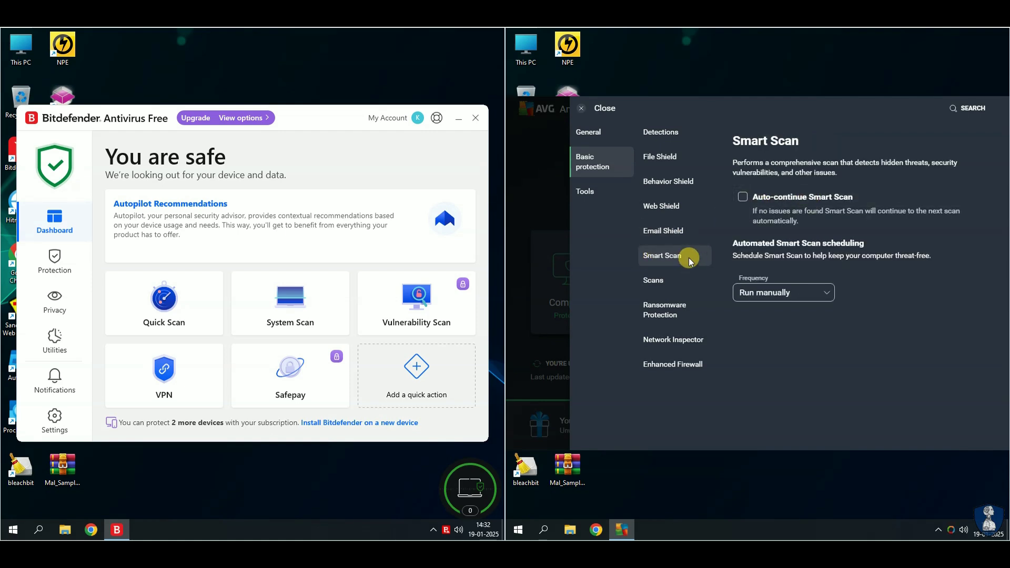
Review the Deep Scan settings and set the automatic action during scan to Move to Quarantine.
click(653, 282)
scroll(734, 260, down, 2)
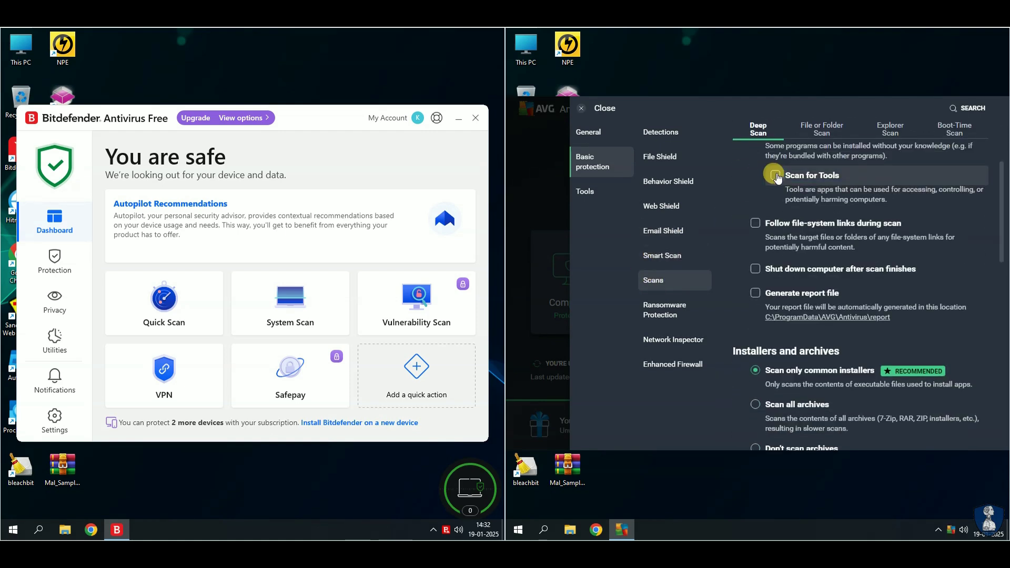
scroll(744, 206, down, 5)
scroll(745, 206, down, 1)
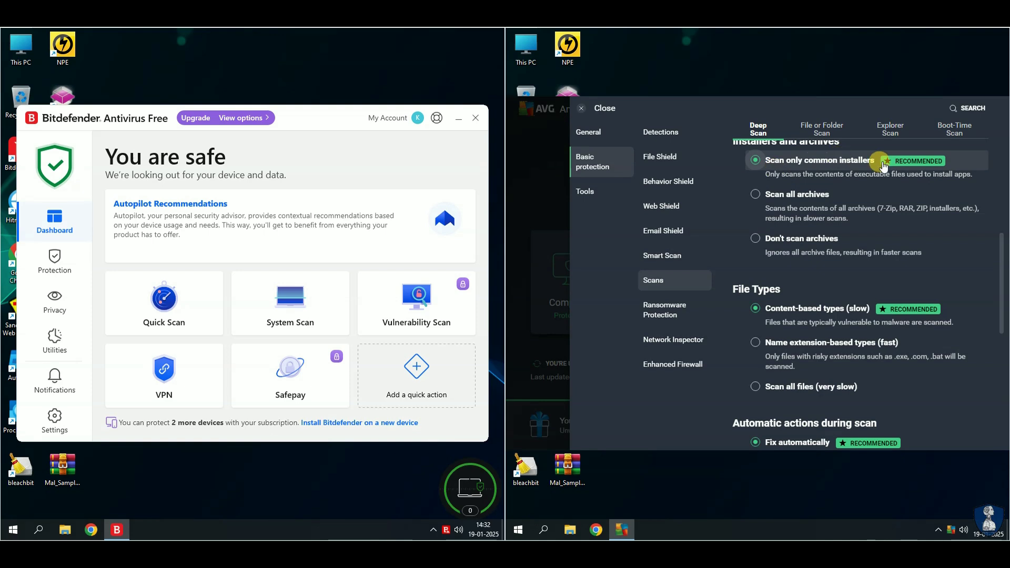
scroll(912, 275, down, 4)
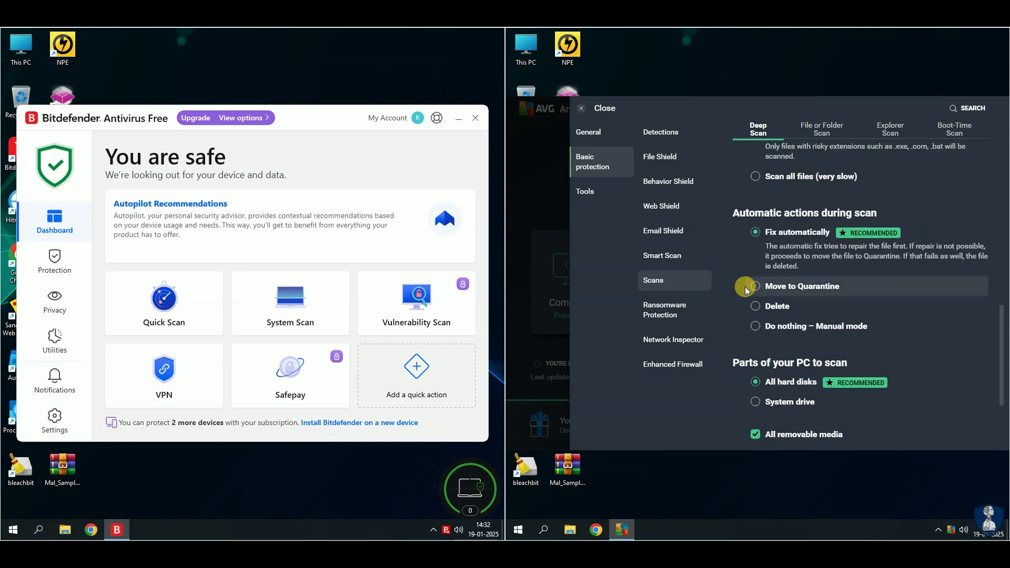
scroll(911, 285, down, 3)
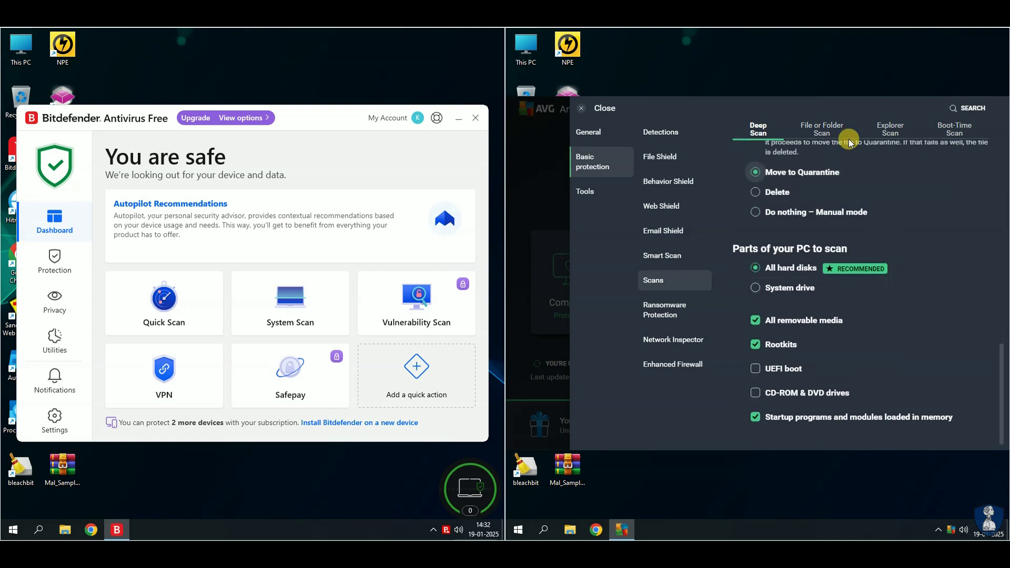
Set the File or Folder Scan's automatic action to Move to Quarantine, and enable Scan for Tools for the Explorer Scan.
click(816, 131)
scroll(877, 282, down, 9)
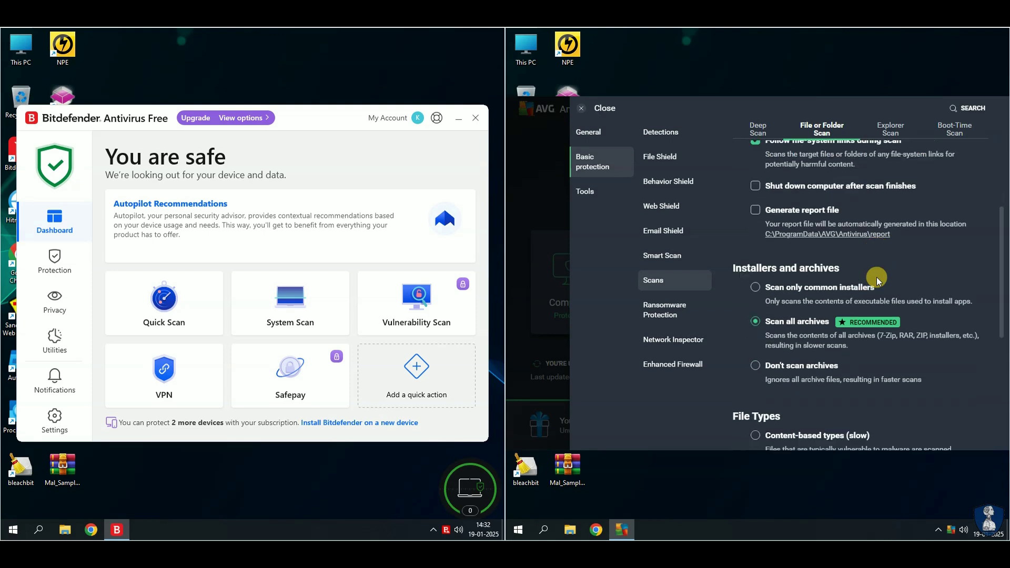
click(755, 377)
click(890, 129)
click(775, 280)
scroll(856, 296, down, 9)
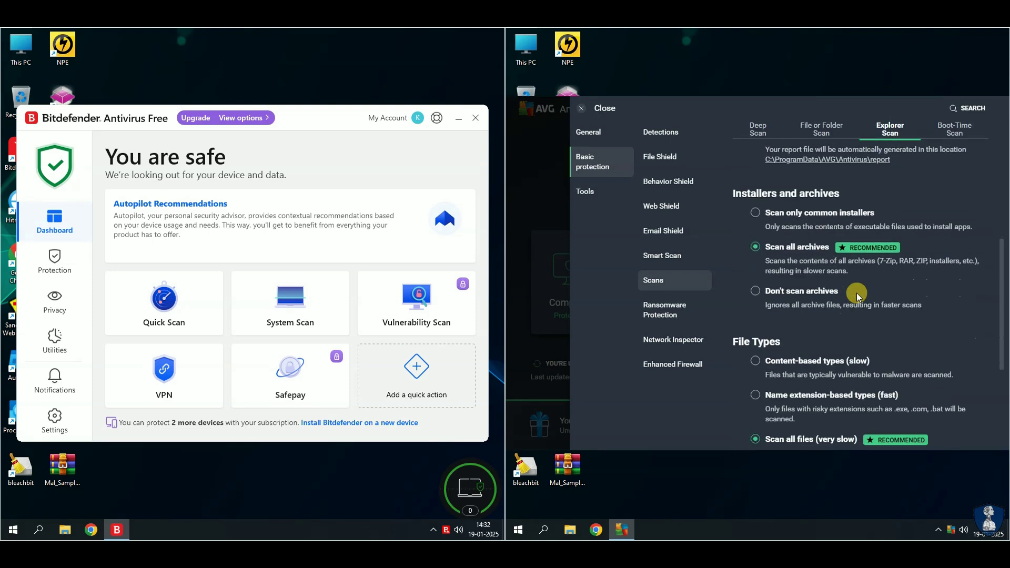
Enable Scan for Tools for the Boot-Time Scan and set its automatic action to Move to Quarantine.
click(936, 130)
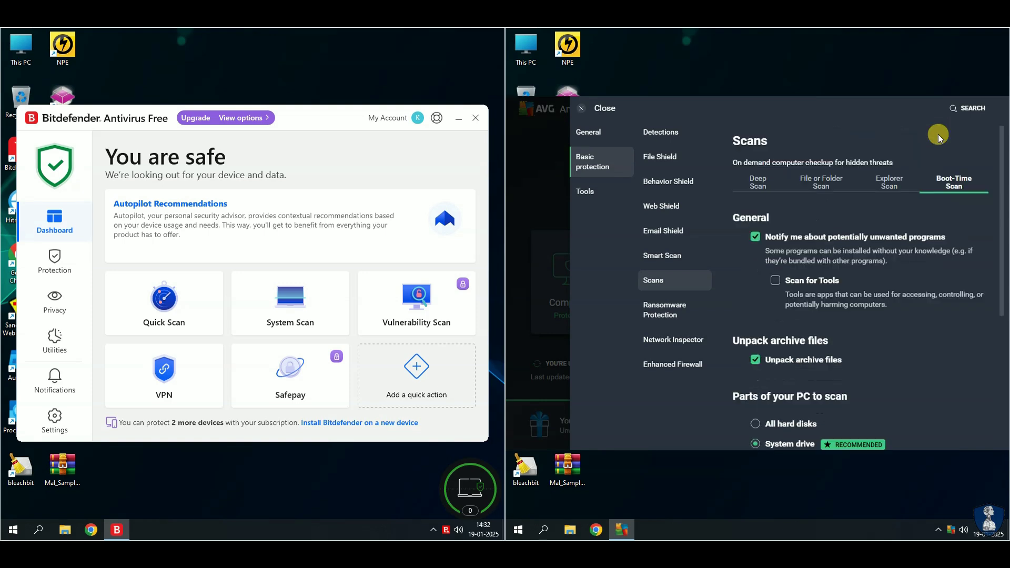
click(775, 280)
scroll(854, 314, down, 5)
click(755, 377)
Set Ransomware Protection to secure all files in protected folders.
click(649, 319)
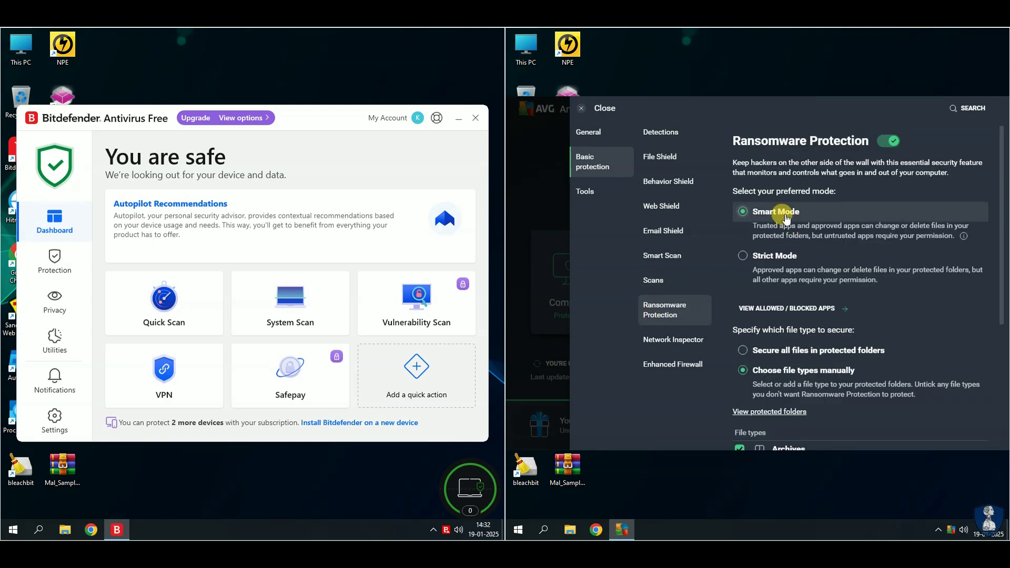
scroll(921, 334, down, 2)
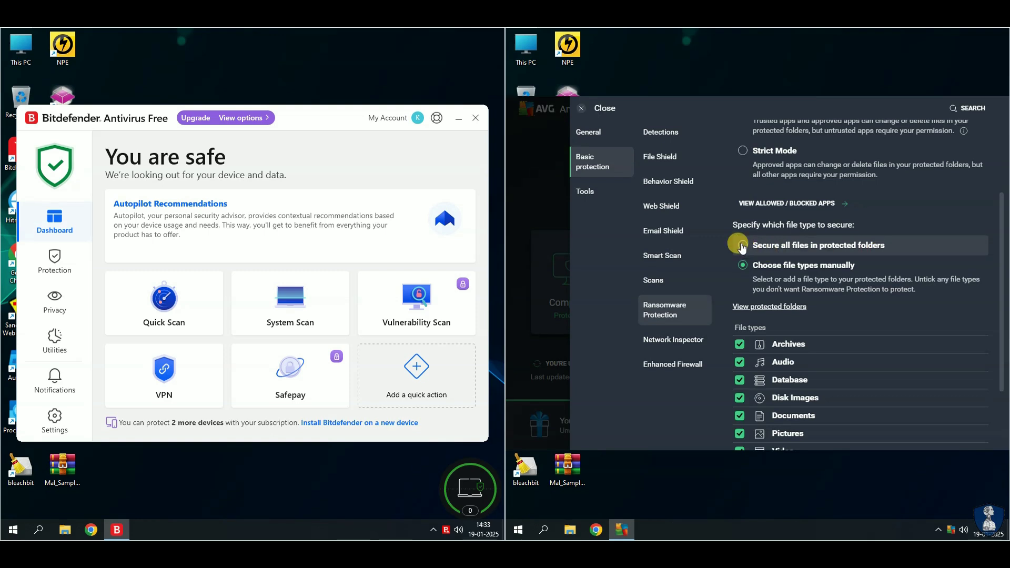
scroll(894, 289, down, 2)
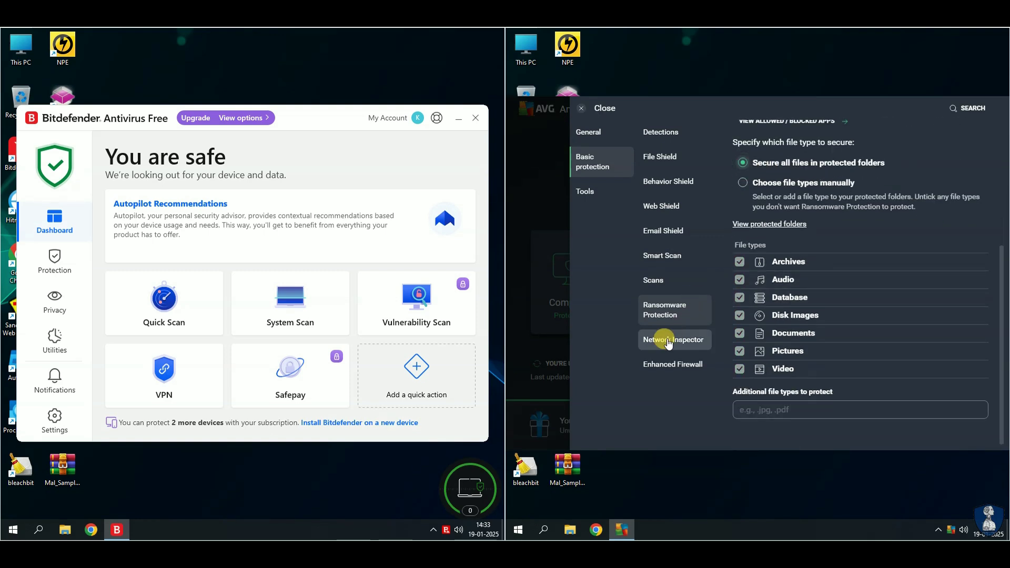
Examine the Network Inspector, Enhanced Firewall, Do Not Disturb Mode, Quarantine and Data Shredder settings, and close the AVG settings.
click(668, 338)
scroll(836, 281, down, 5)
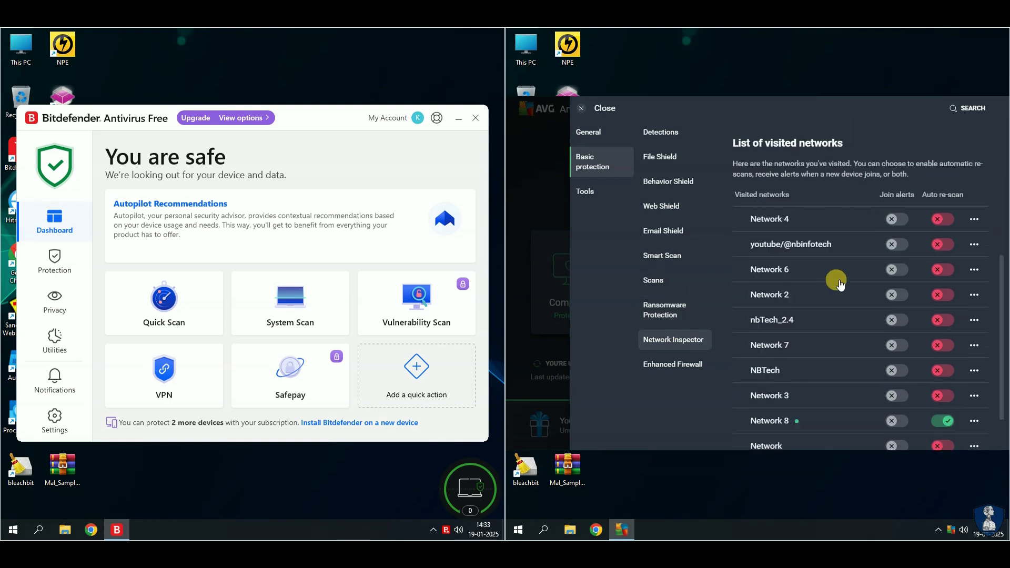
click(672, 363)
click(585, 193)
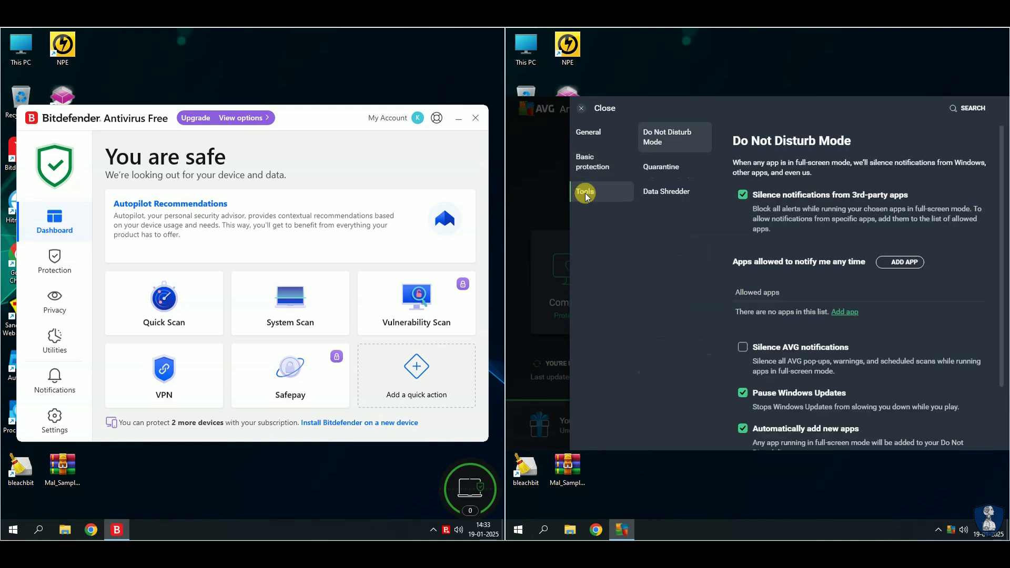
scroll(843, 307, down, 3)
click(661, 167)
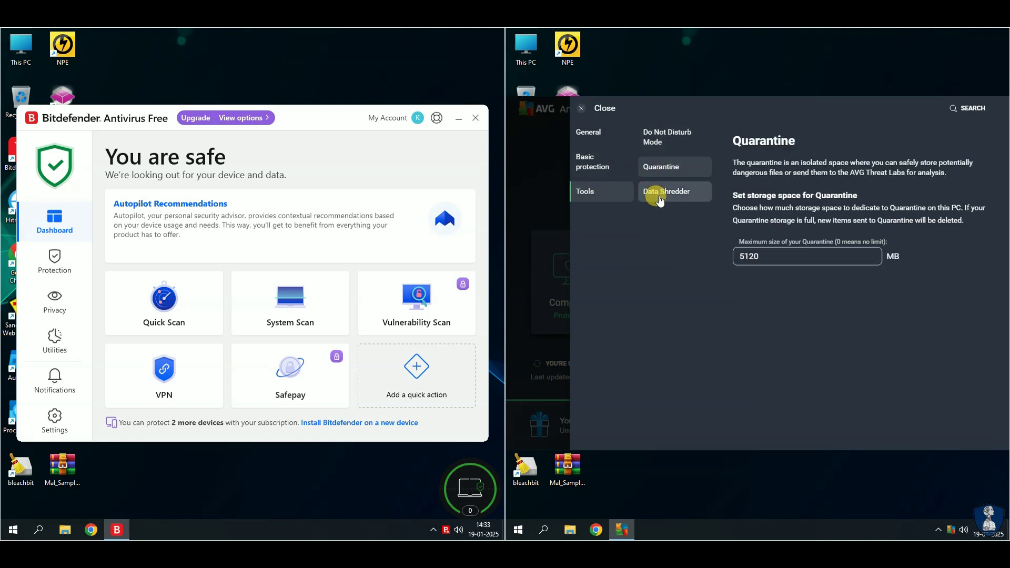
click(667, 192)
click(578, 107)
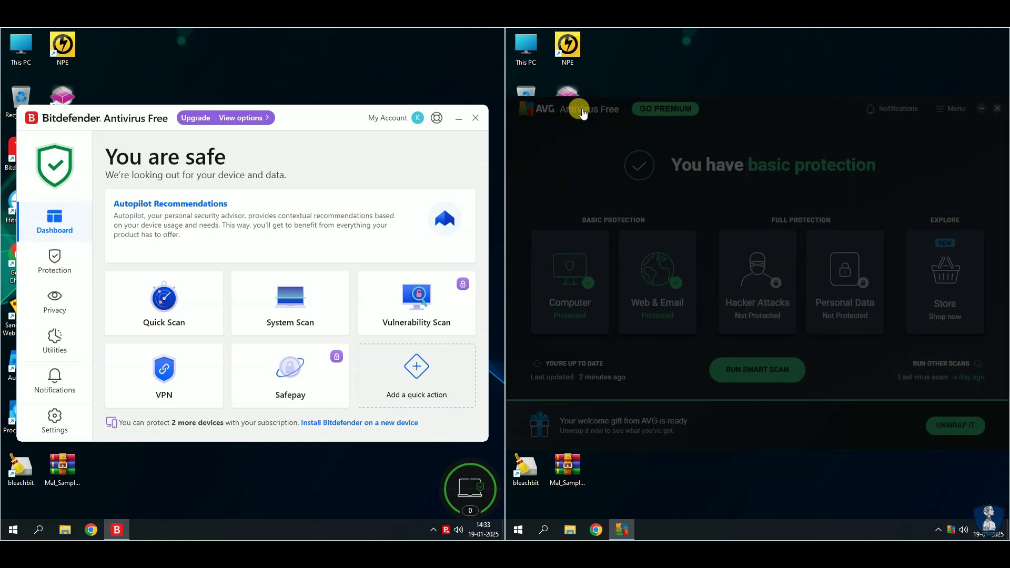
Examine AVG's Computer and Web & Email protection pages together with the settings of each.
click(570, 284)
click(996, 148)
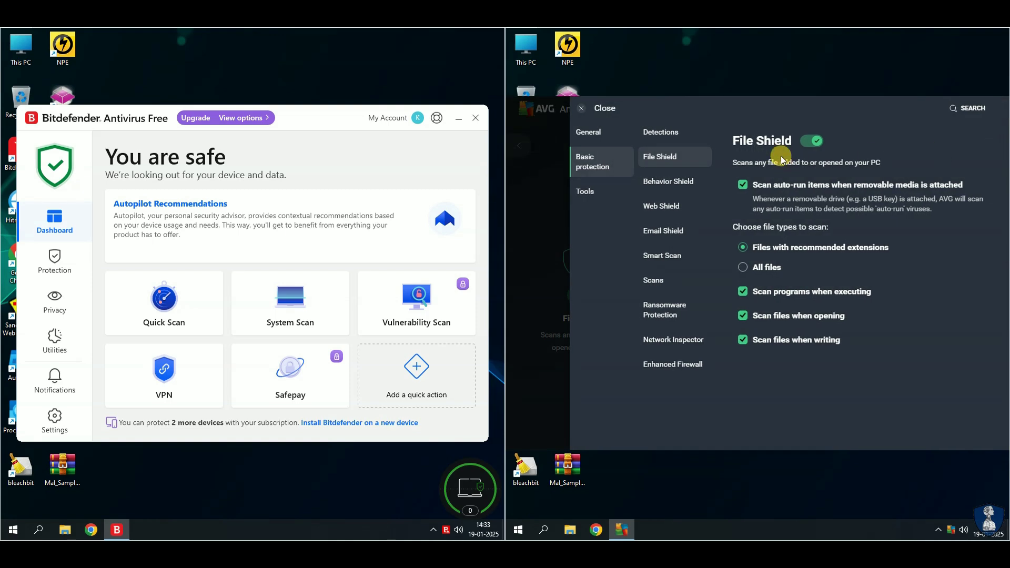
click(581, 107)
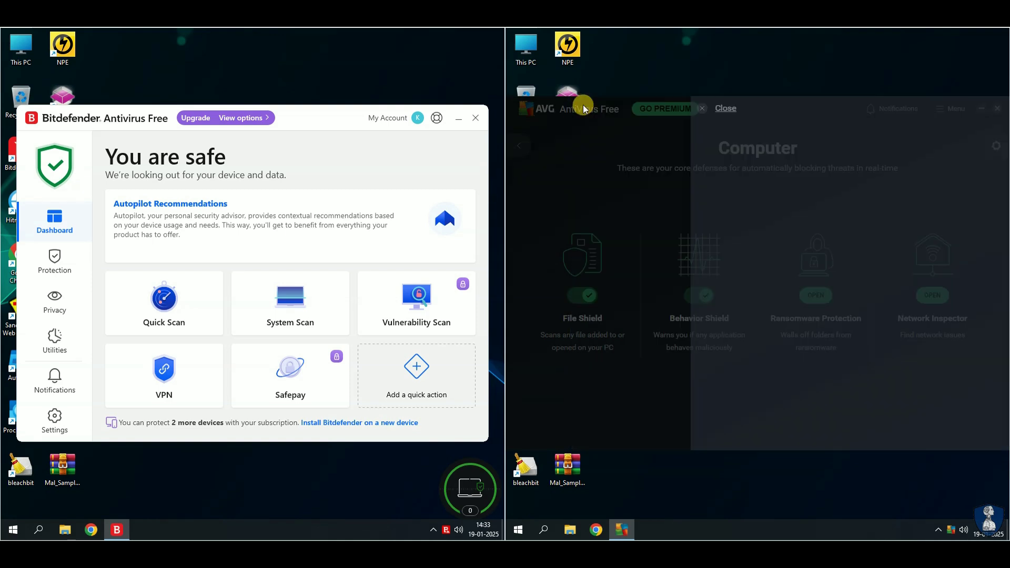
click(520, 146)
click(677, 277)
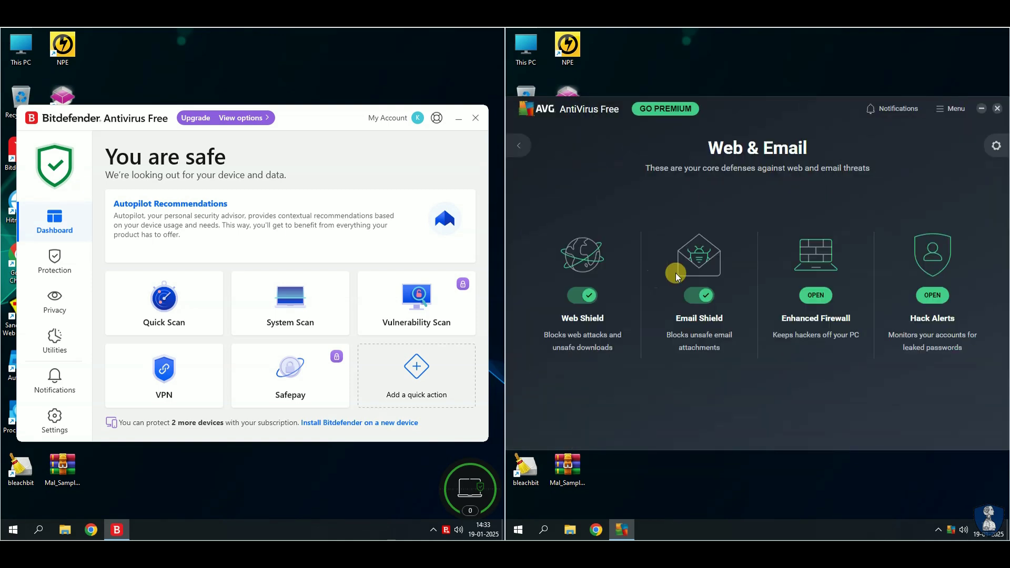
click(992, 147)
scroll(834, 297, down, 3)
scroll(834, 293, up, 3)
click(581, 107)
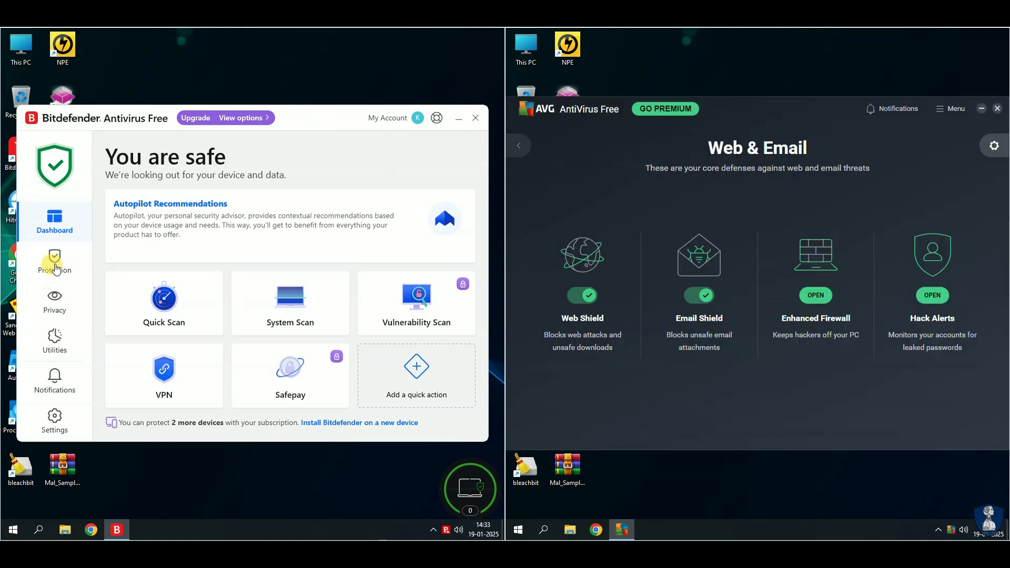
Turn off Bitdefender Shield in the advanced Antivirus settings until system restart, and return to the dashboard.
click(56, 265)
click(149, 286)
click(200, 195)
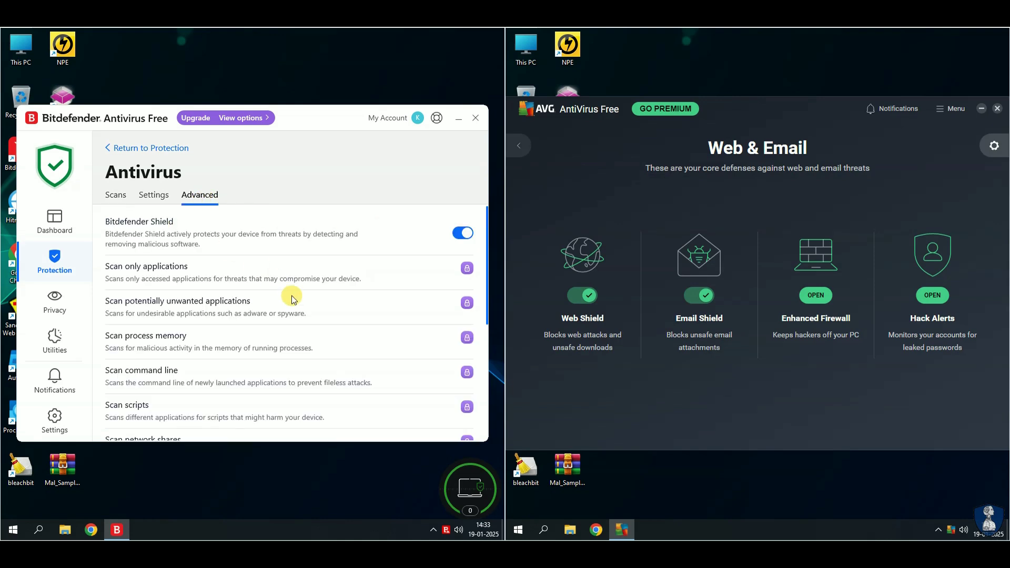
click(448, 241)
click(158, 278)
click(163, 406)
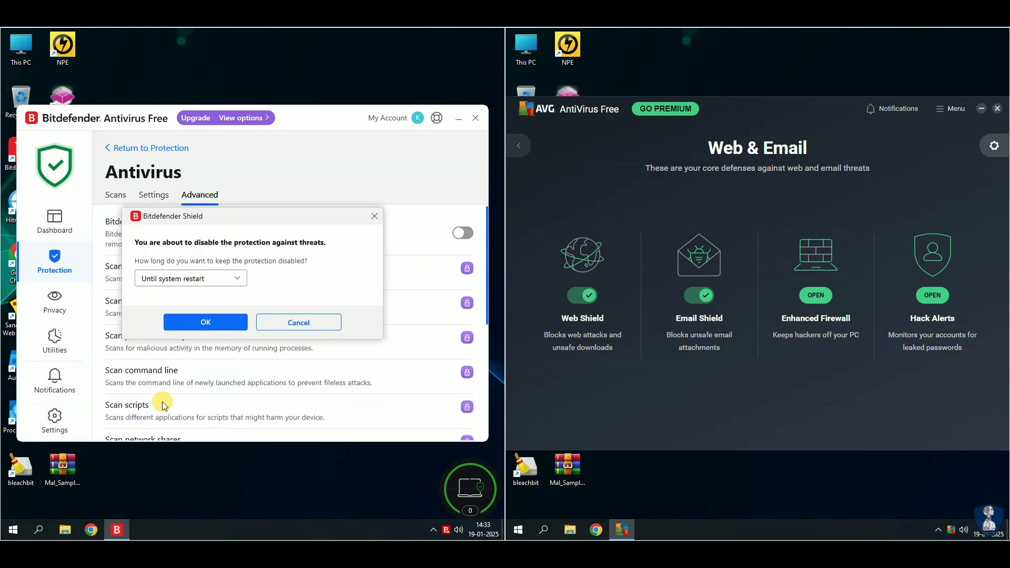
click(193, 323)
click(58, 215)
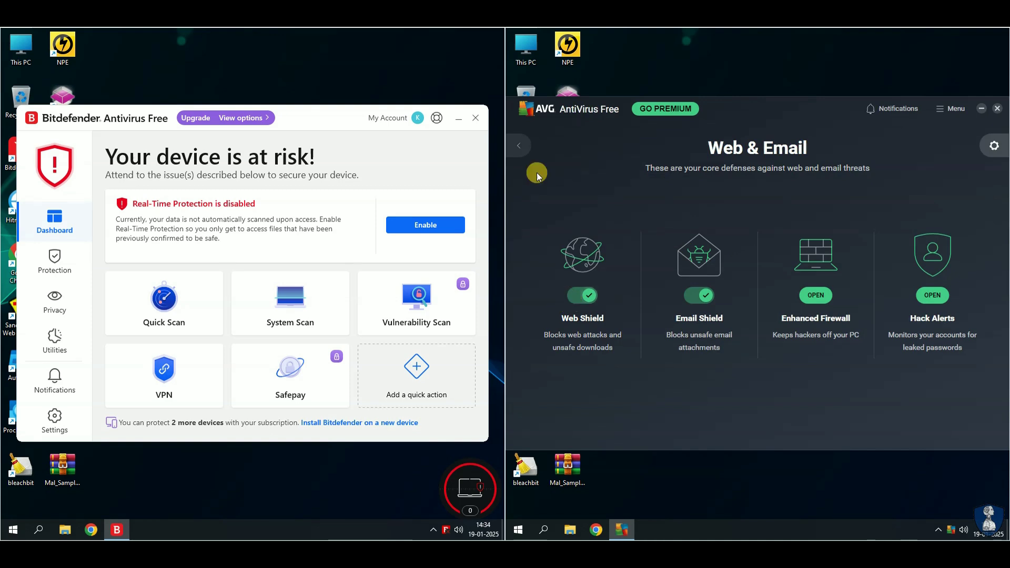
Stop all AVG shields and minimise both the Bitdefender and AVG windows.
click(951, 530)
click(977, 498)
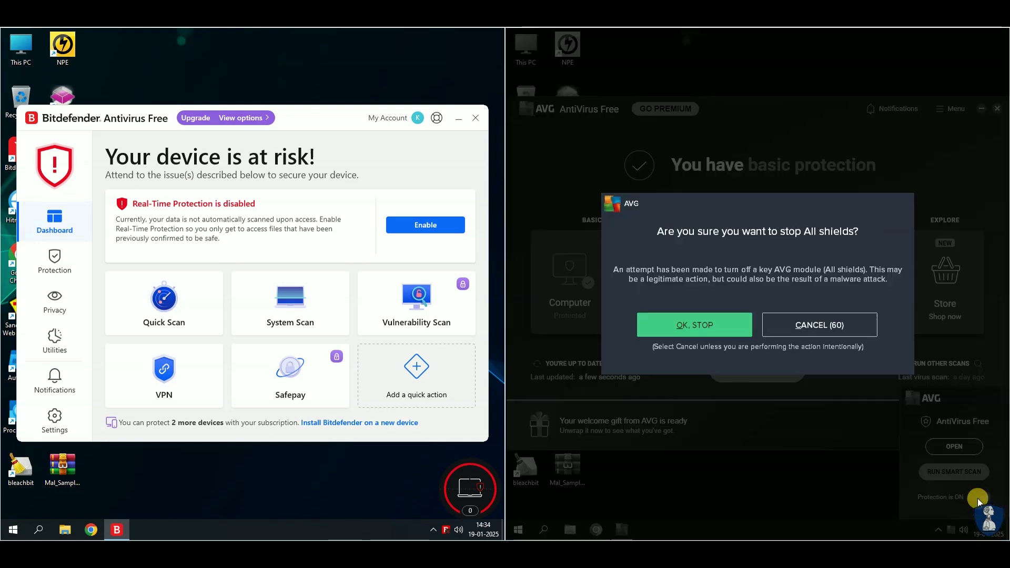
click(695, 324)
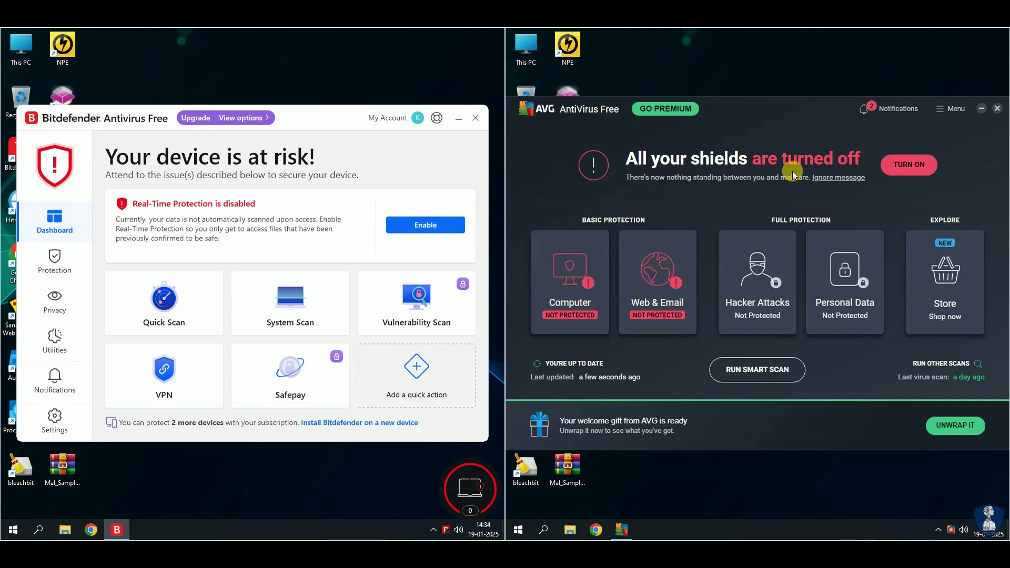
click(458, 118)
click(982, 109)
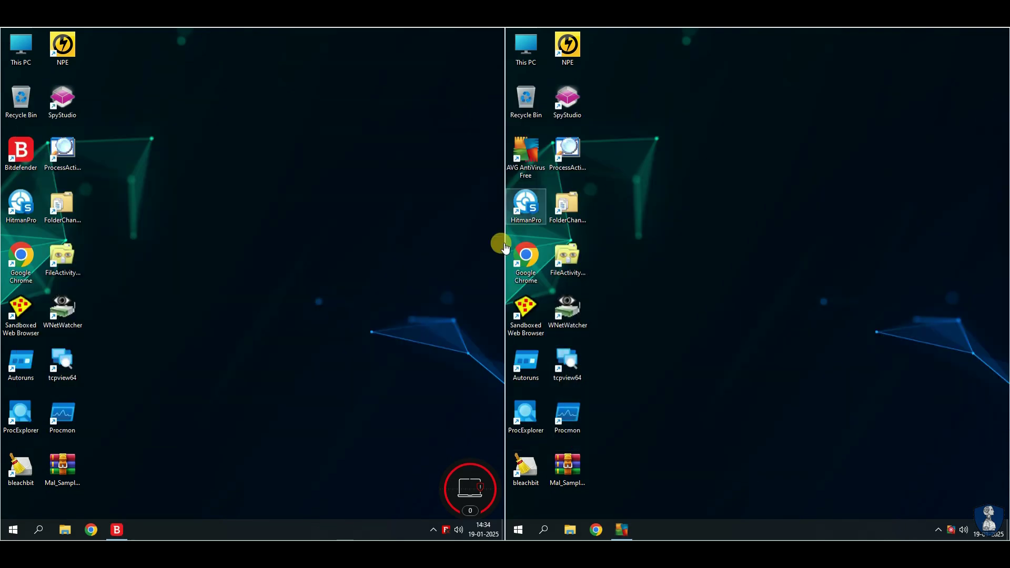
Extract Mal_Samples.rar into a Mal_Samples folder on the AVG desktop, entering the archive password.
right_click(582, 469)
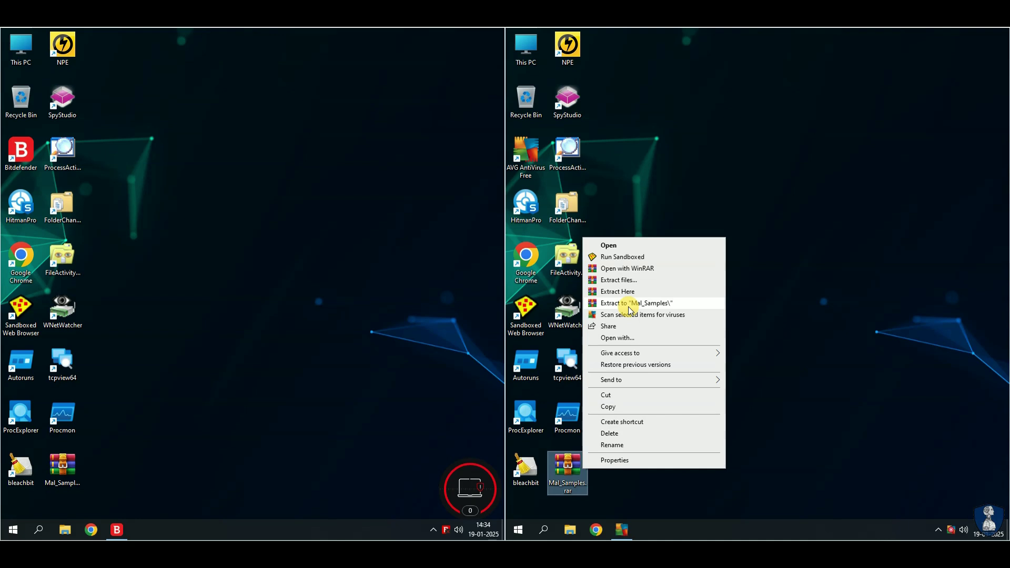
click(629, 305)
text(infecte)
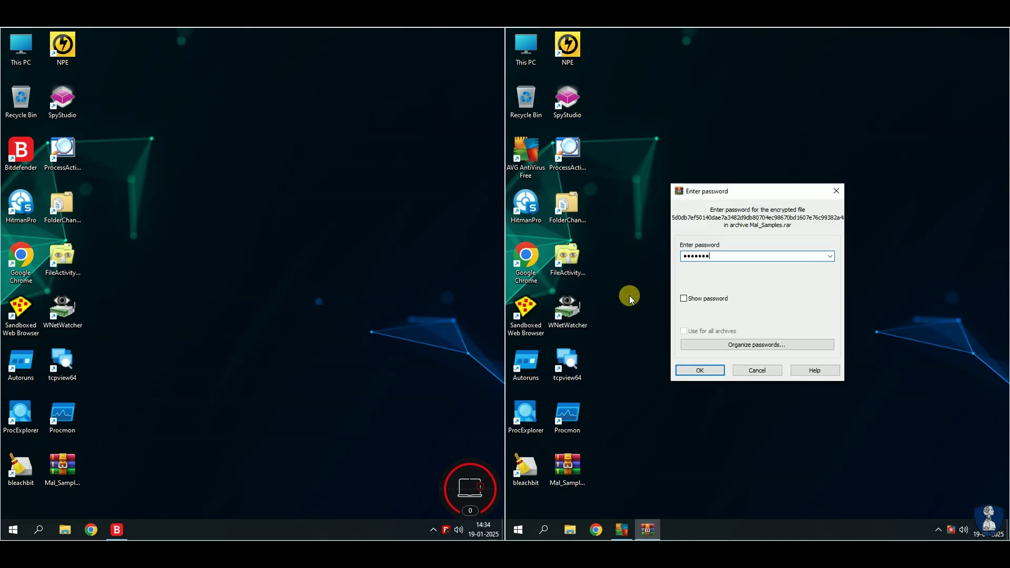
text(d)
key(Return)
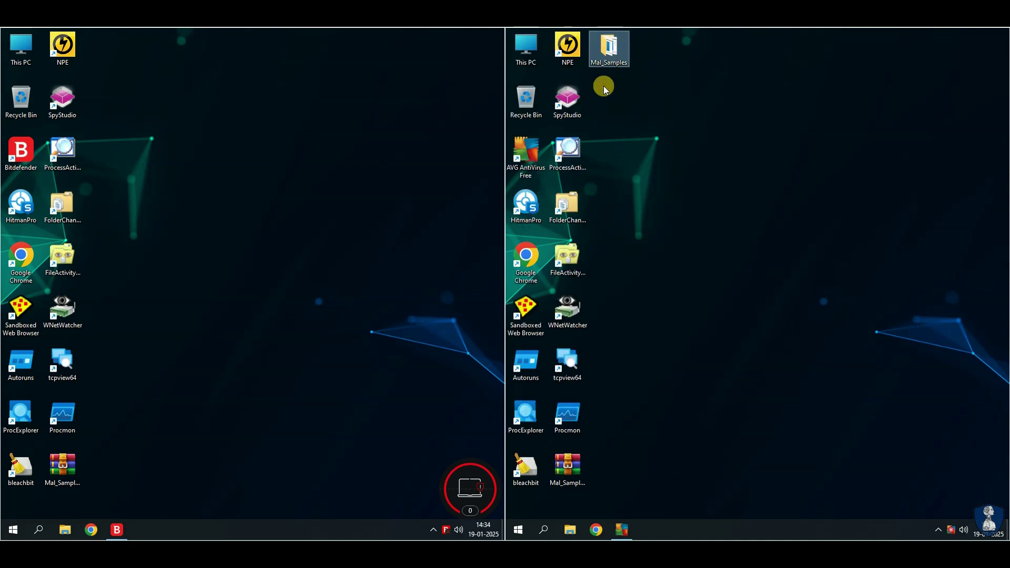
Extract Mal_Samples.rar into a Mal_Samples folder on the Bitdefender desktop, entering the archive password.
right_click(67, 462)
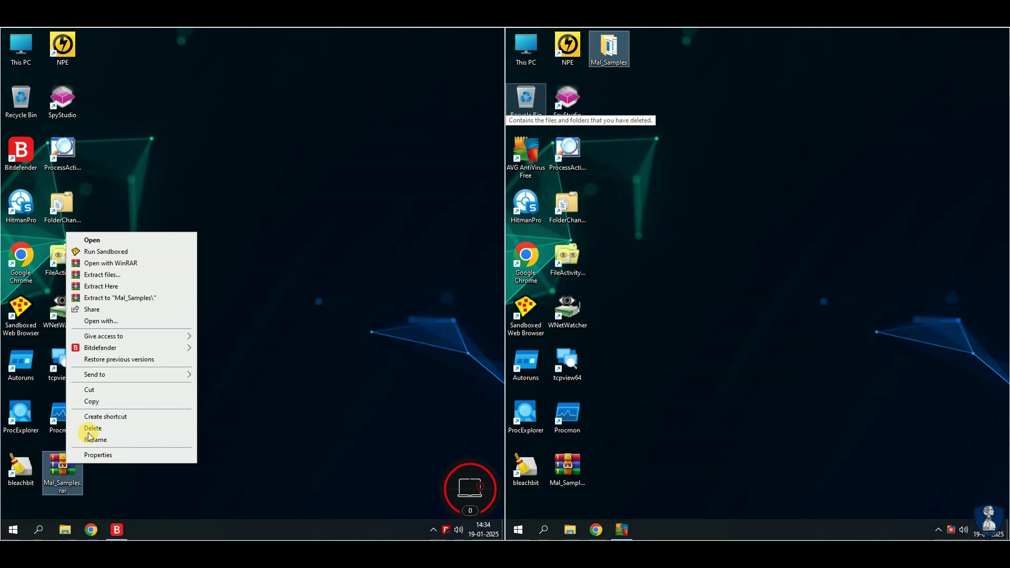
click(118, 289)
text(infected)
key(Return)
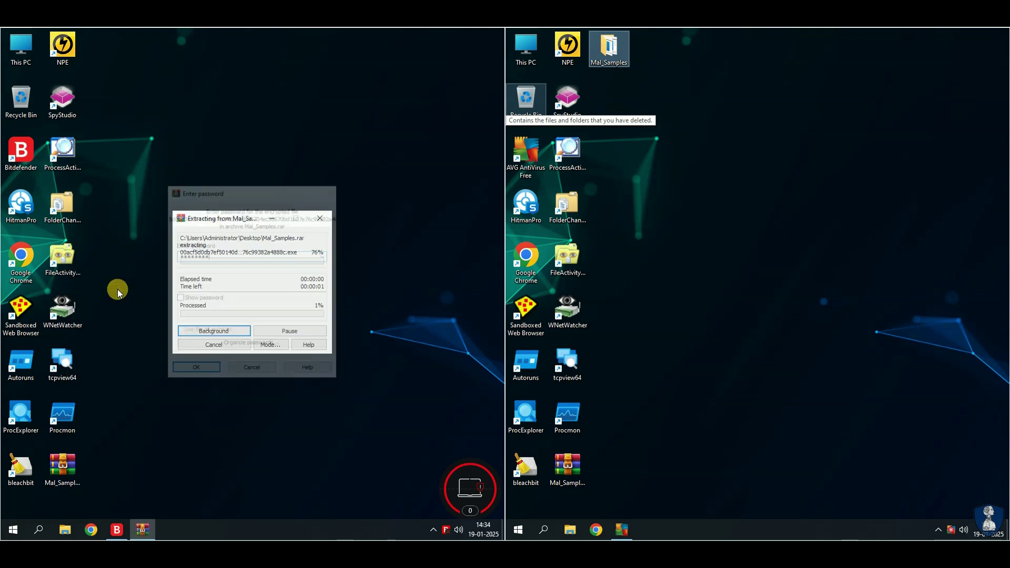
drag(41, 78, 112, 91)
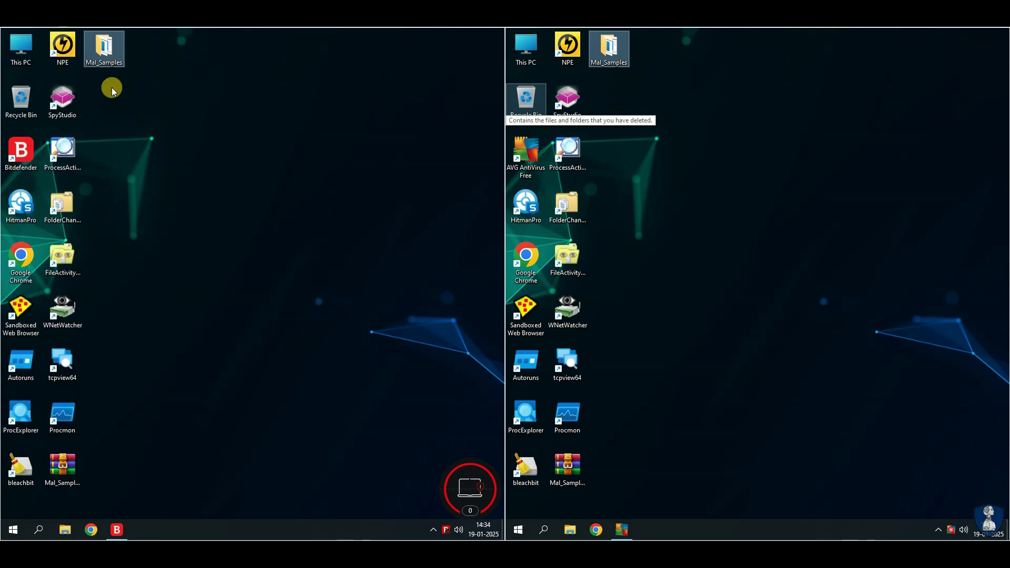
right_click(112, 92)
click(128, 122)
Open the extracted Mal_Samples folder on both the Bitdefender and AVG desktops.
click(105, 62)
double_click(105, 61)
double_click(609, 50)
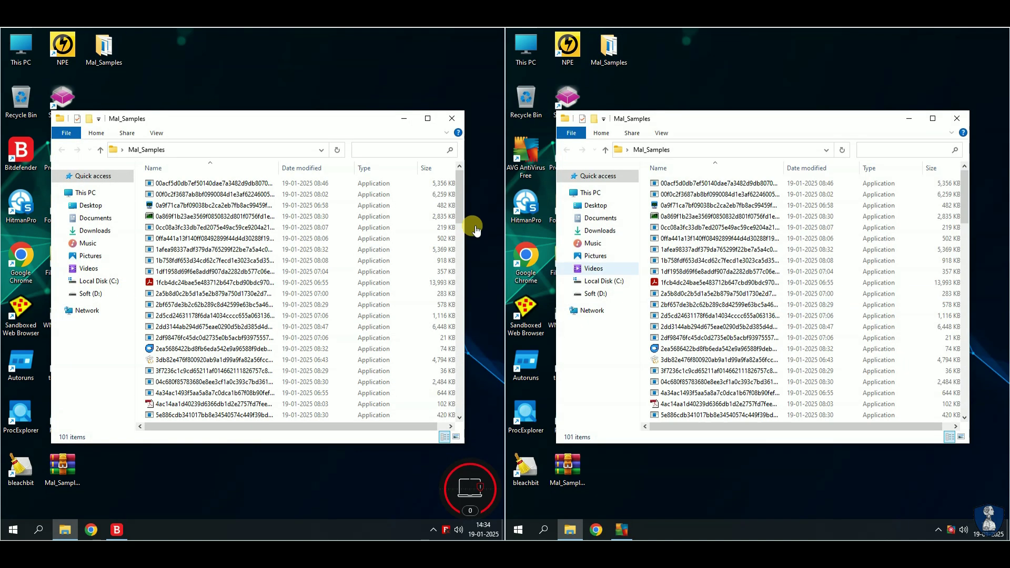
Fit the Name column to the full file names in both Mal_Samples folders, review both lists to the end and dismiss the windows.
double_click(280, 164)
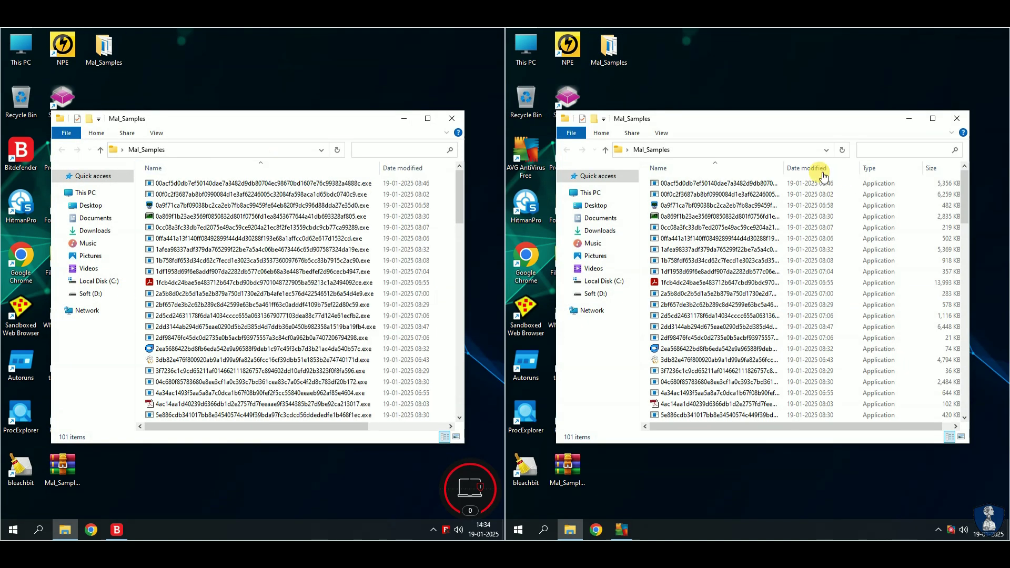
double_click(784, 167)
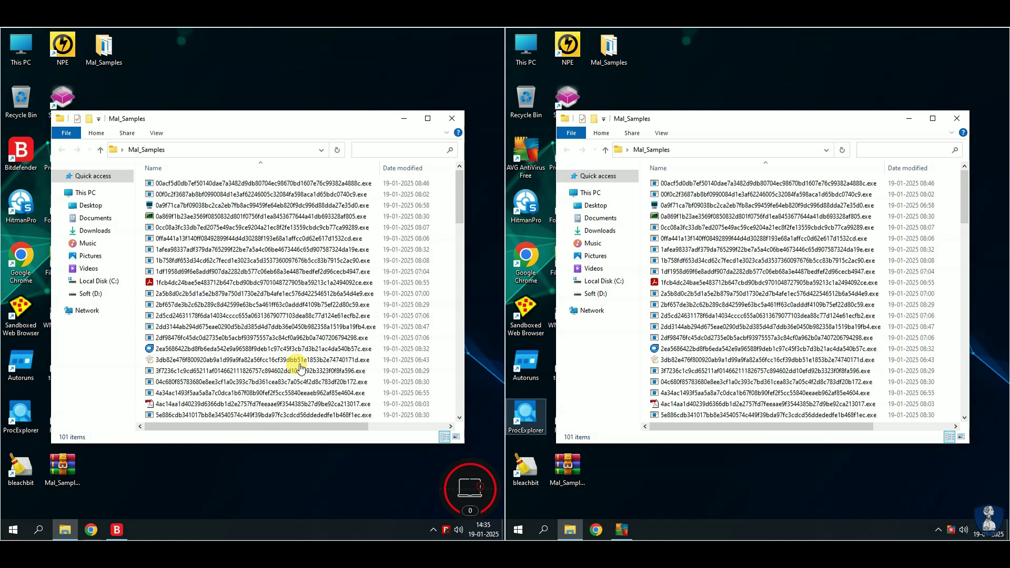
scroll(293, 288, down, 20)
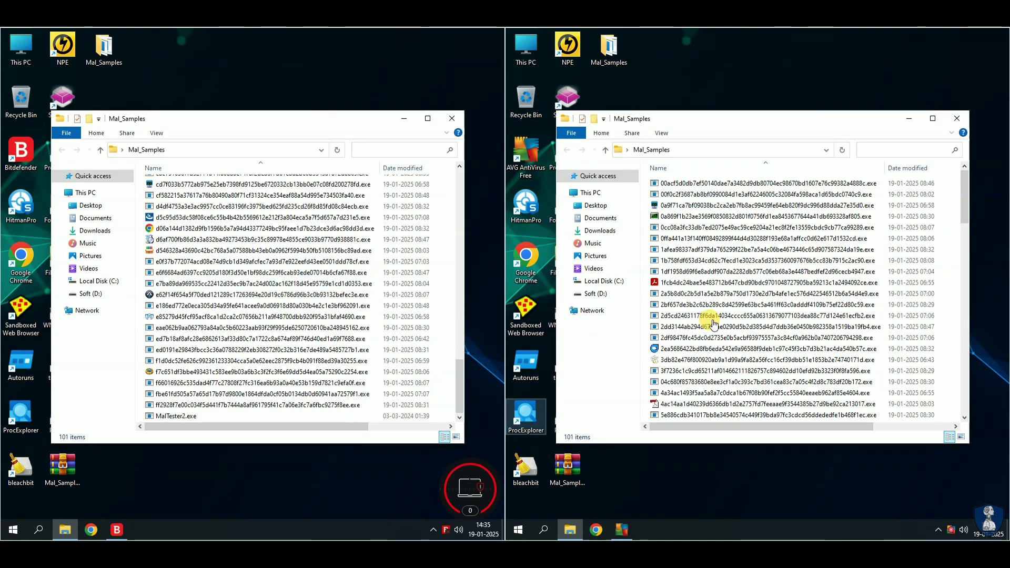
scroll(732, 349, down, 20)
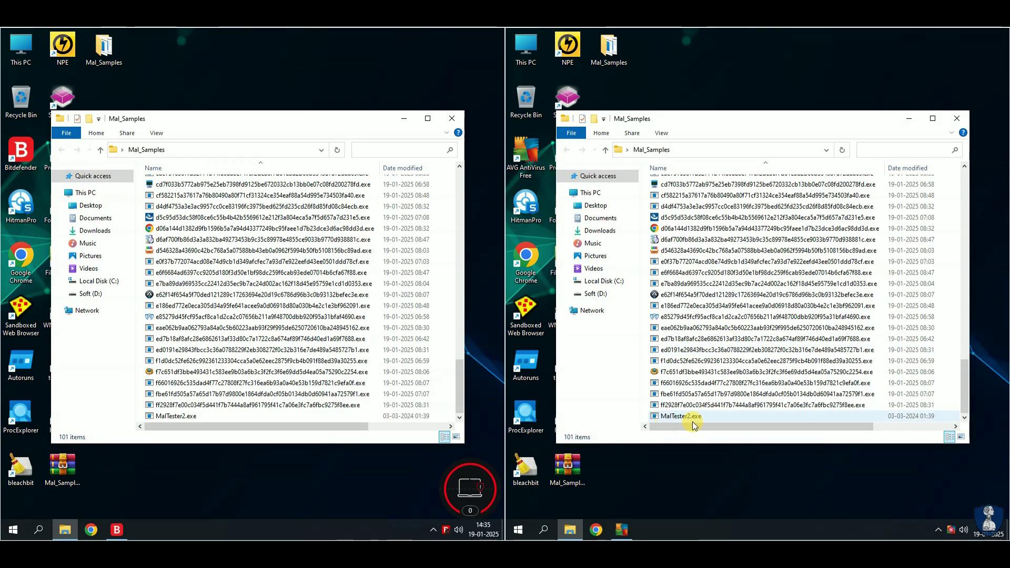
click(404, 118)
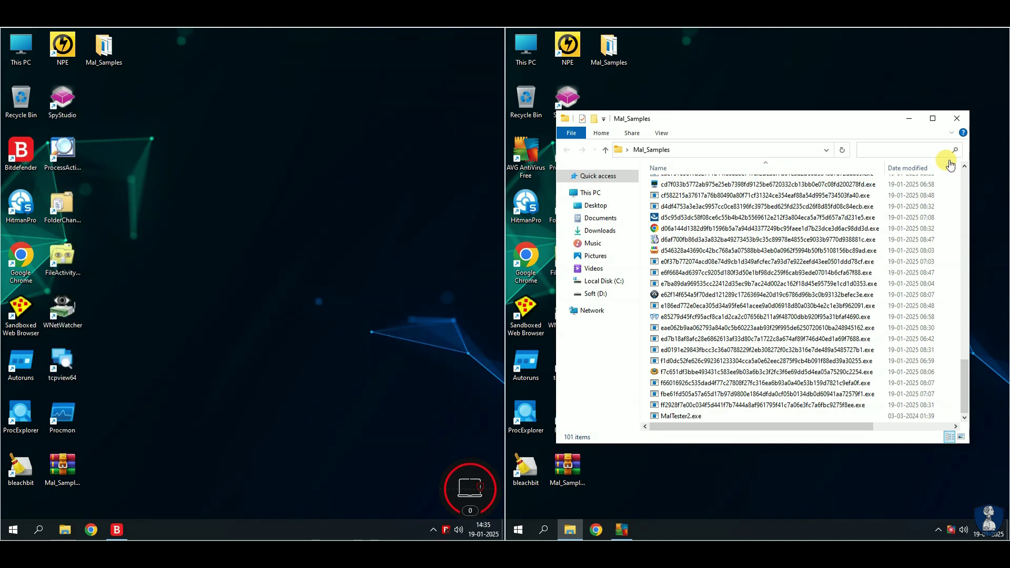
click(957, 119)
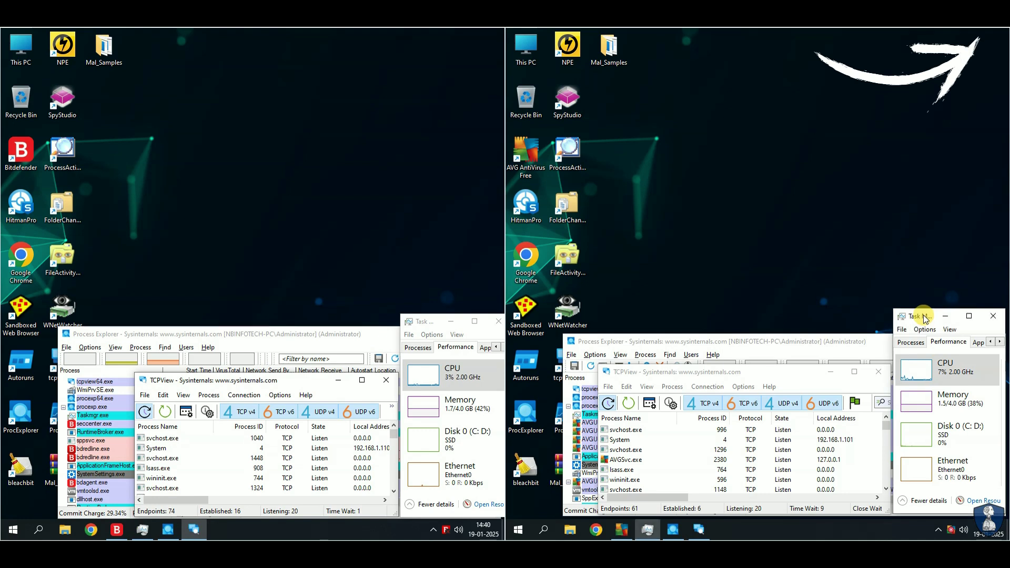
Check memory usage in Task Manager and bring Process Explorer to the front on both desktops to review the running processes.
click(921, 406)
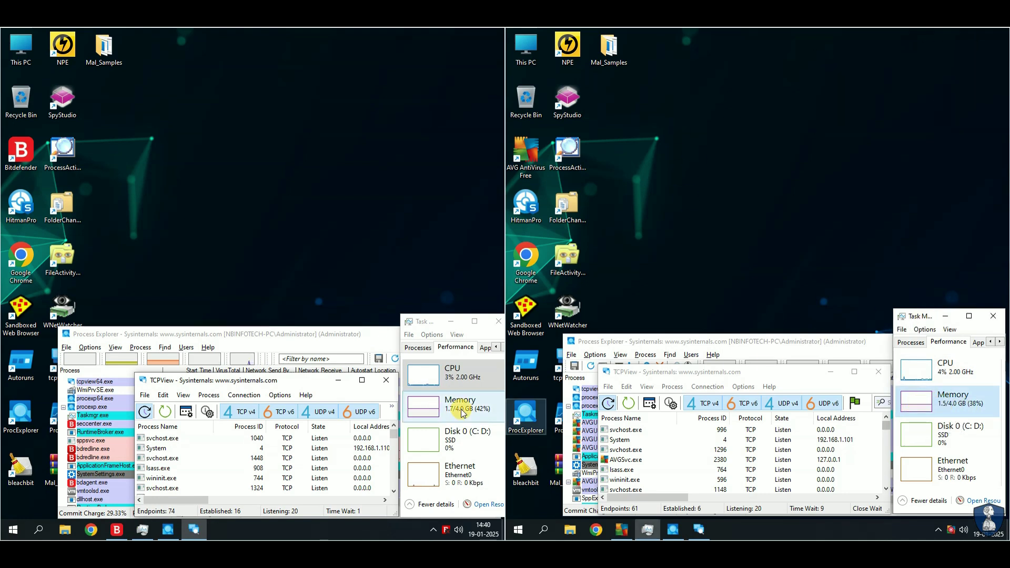
click(282, 348)
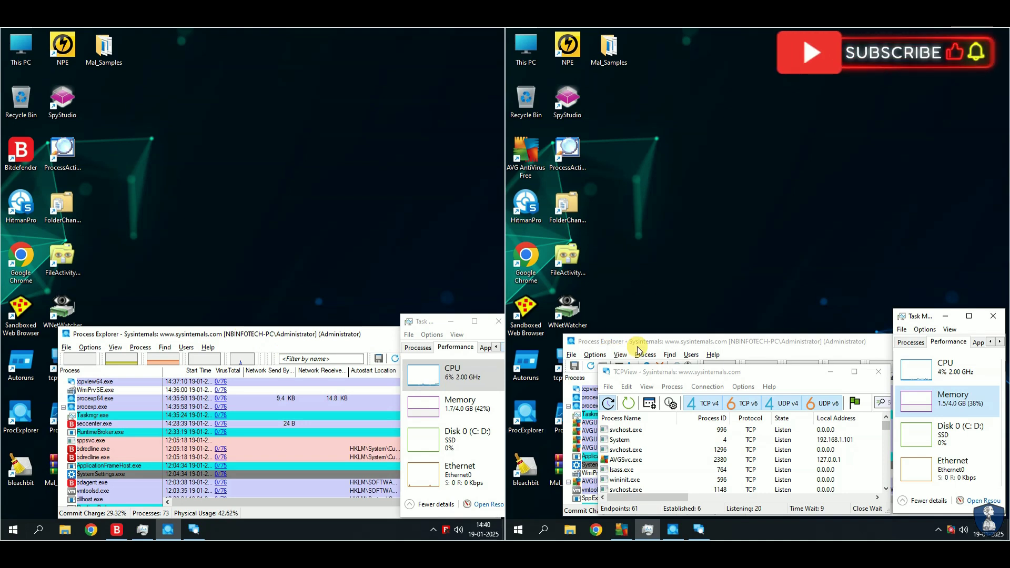
click(679, 341)
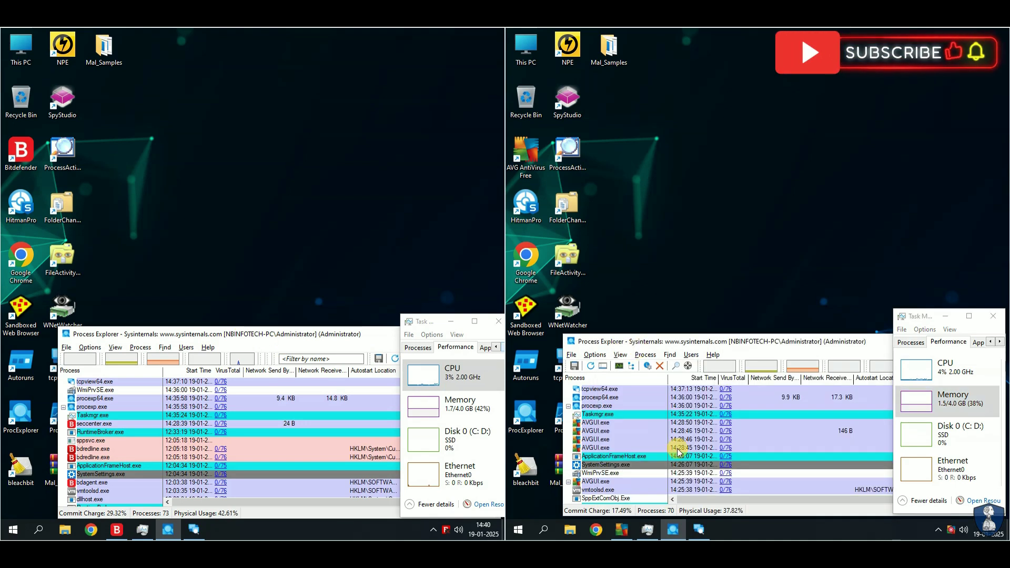
click(259, 416)
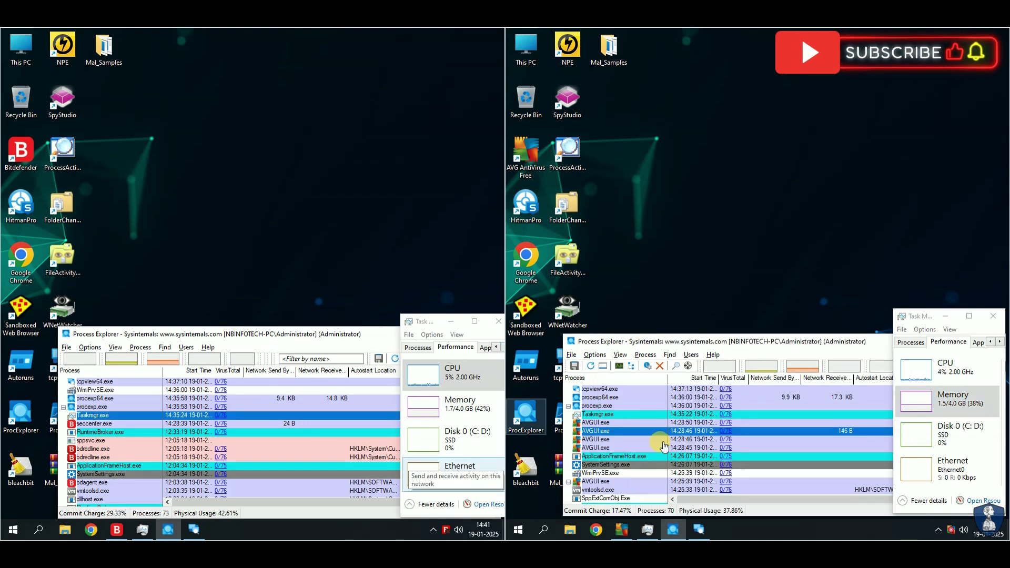
click(289, 247)
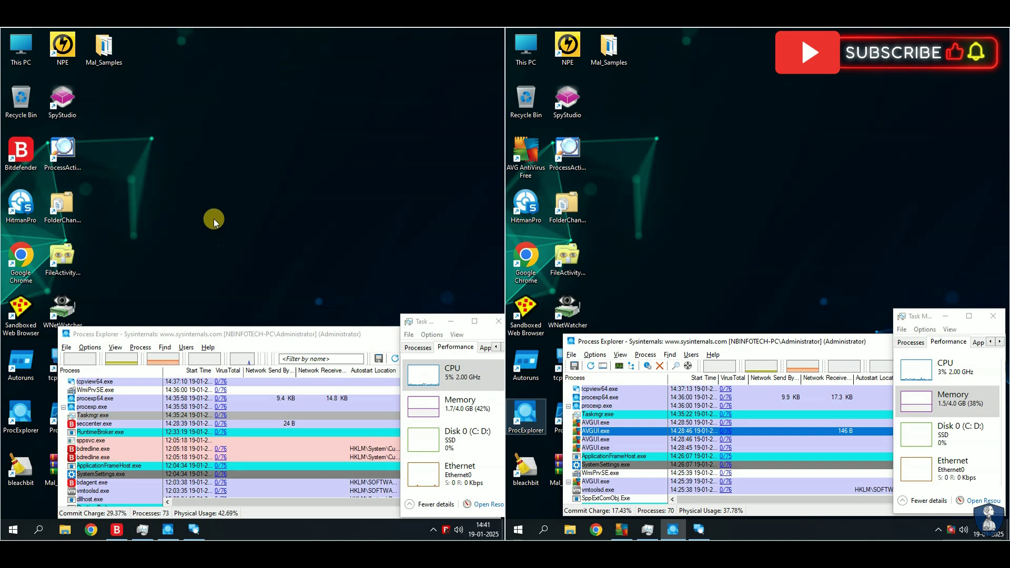
Check the protection status in the Bitdefender and AVG main windows and close both.
click(116, 530)
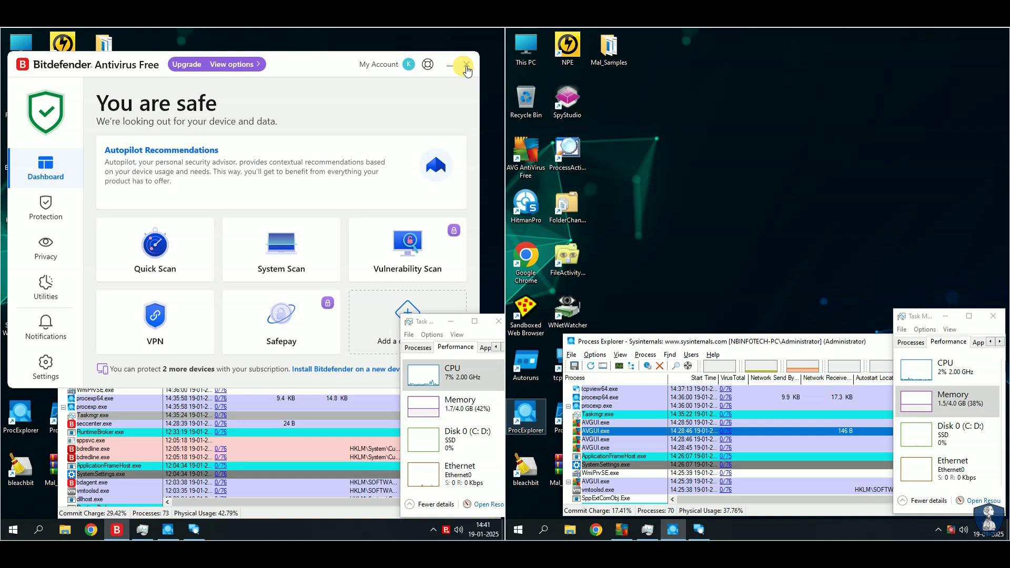
click(466, 65)
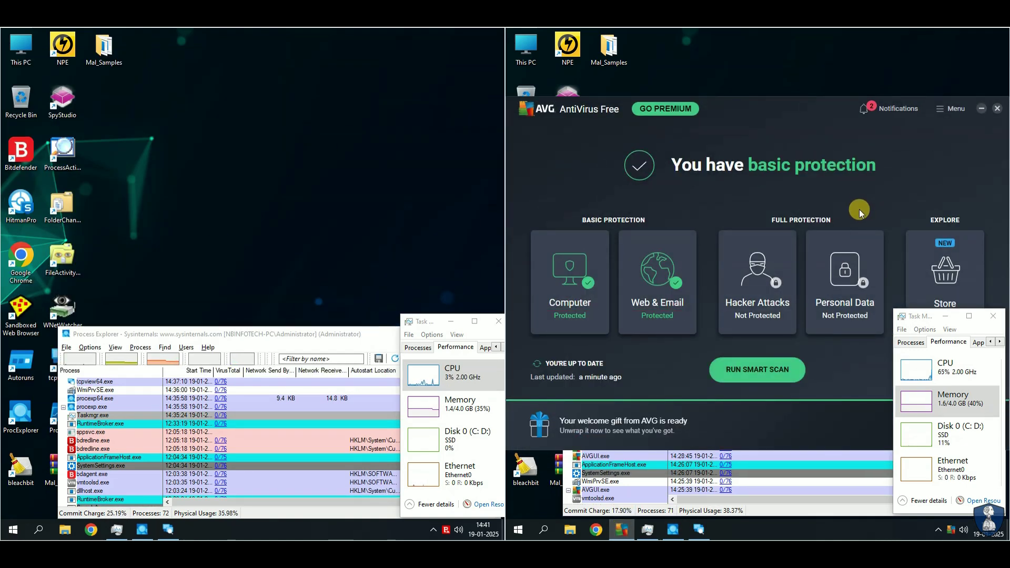
click(997, 109)
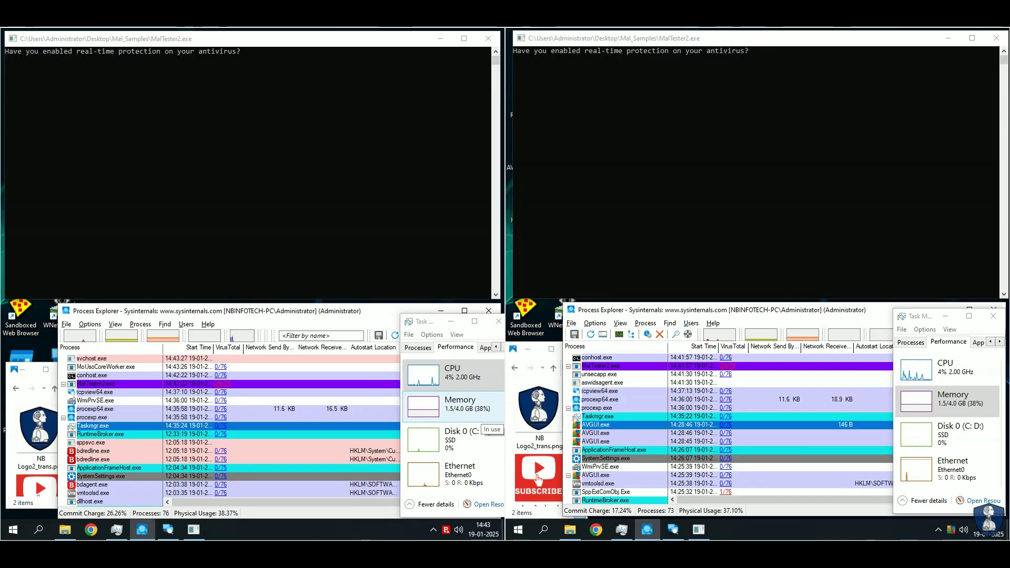
Examine the MalTester2 consoles, the Process Explorer lists and the Task Manager performance figures on both desktops before starting the test.
click(197, 64)
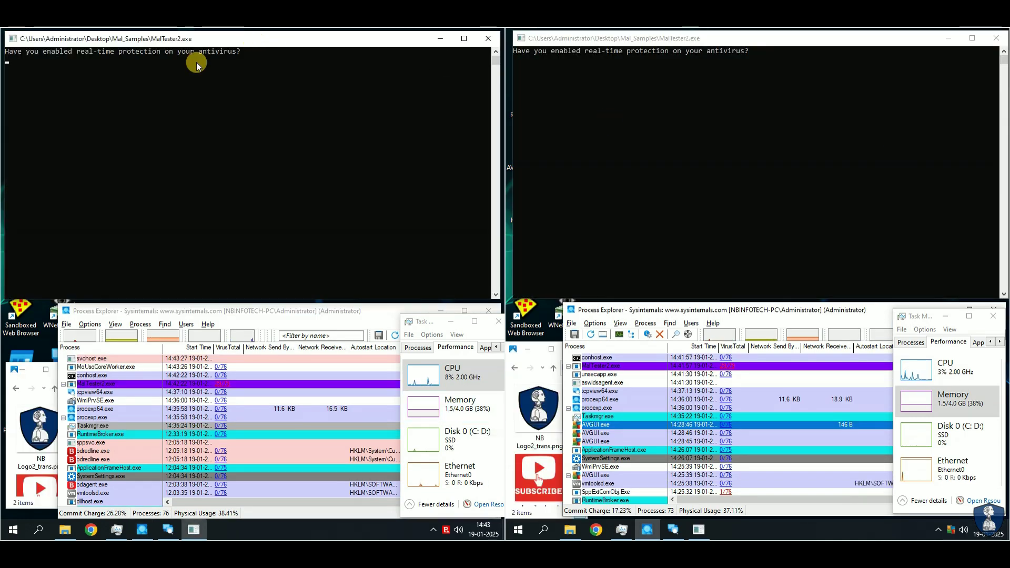
click(640, 59)
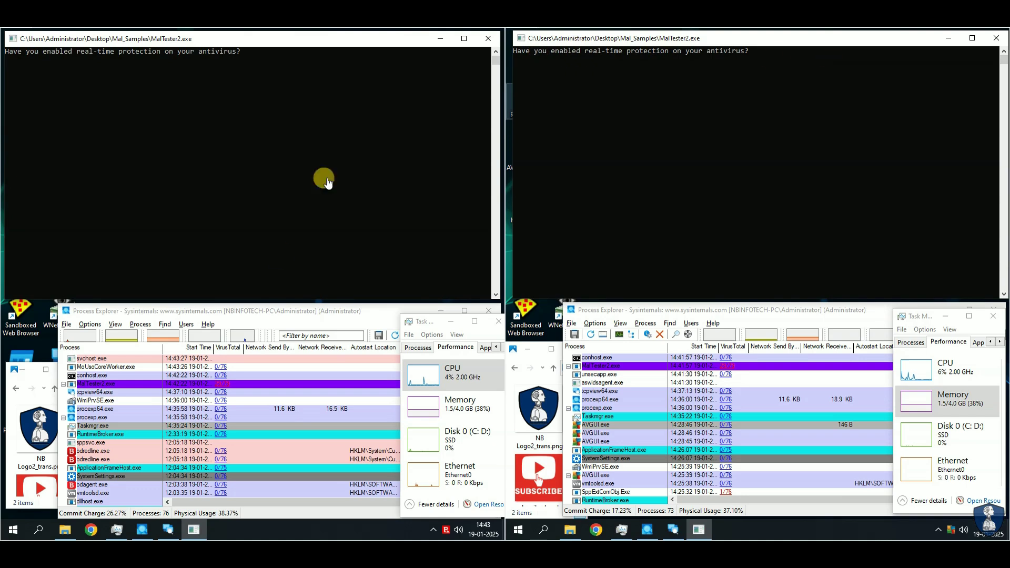
click(235, 429)
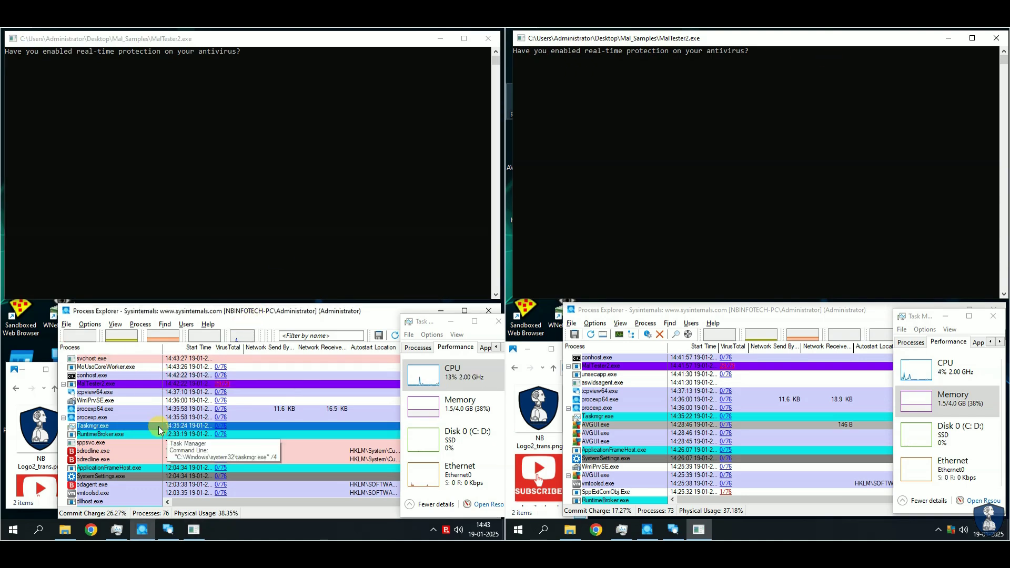
click(730, 423)
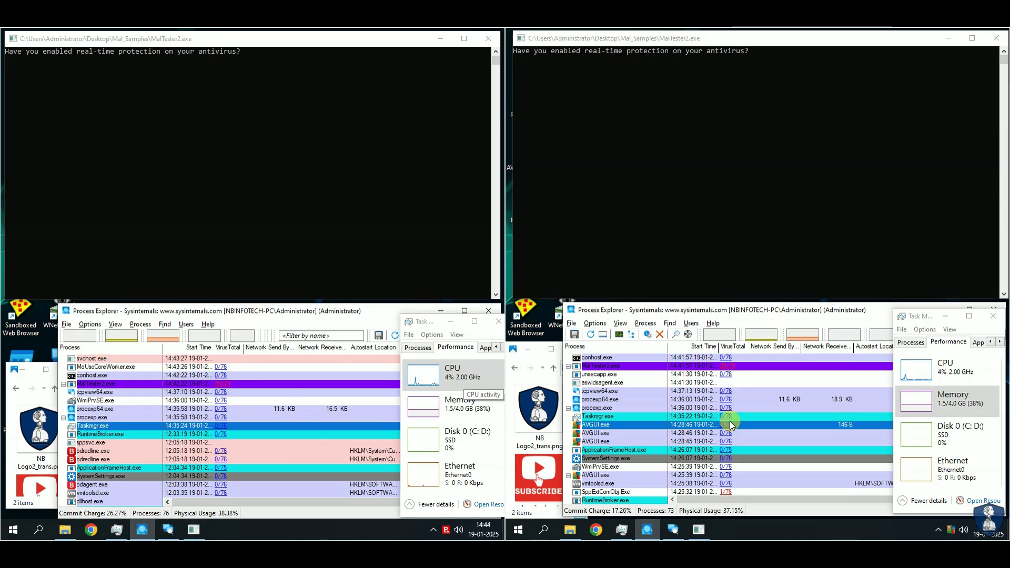
click(423, 324)
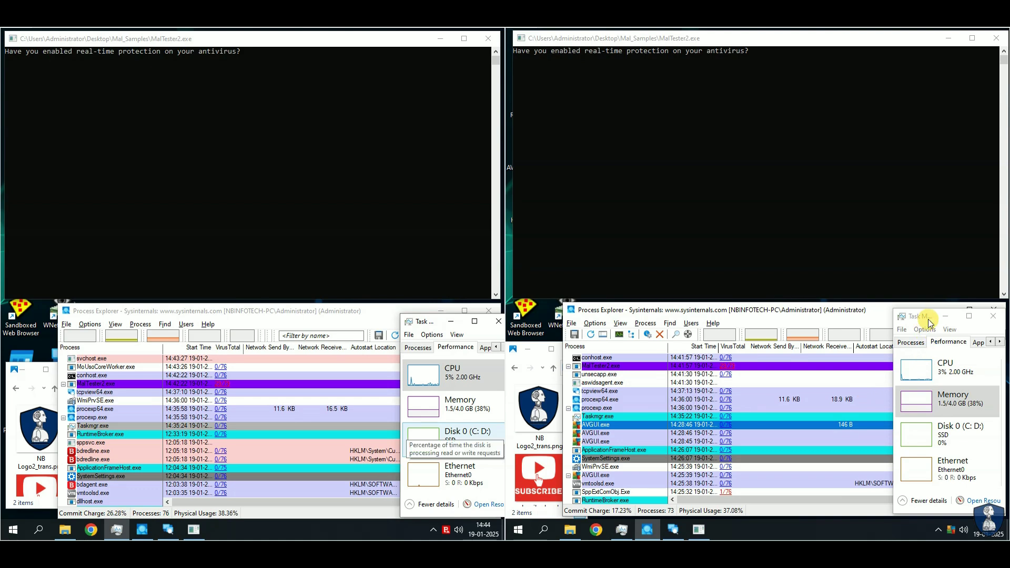
click(946, 363)
click(429, 387)
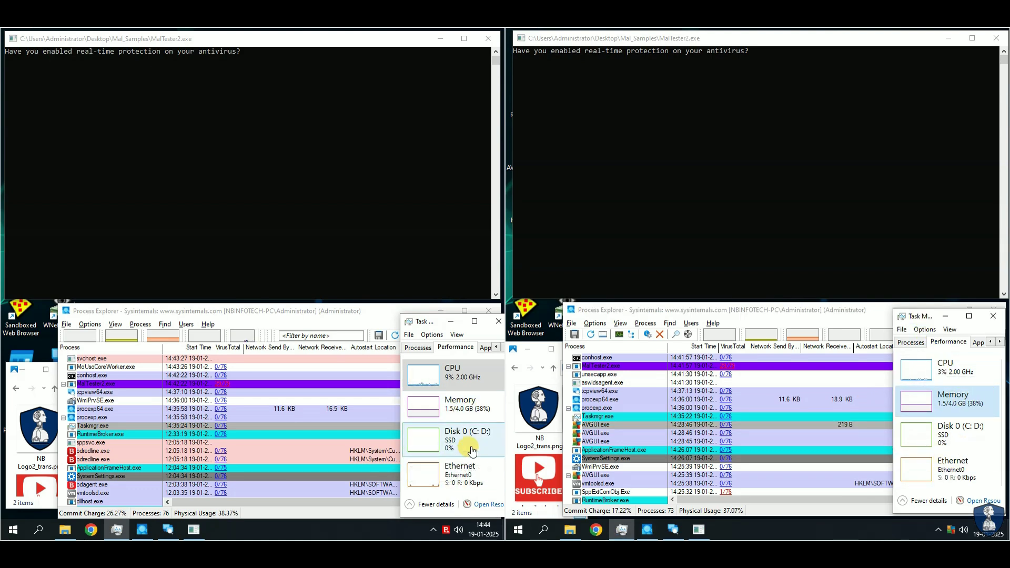
click(318, 316)
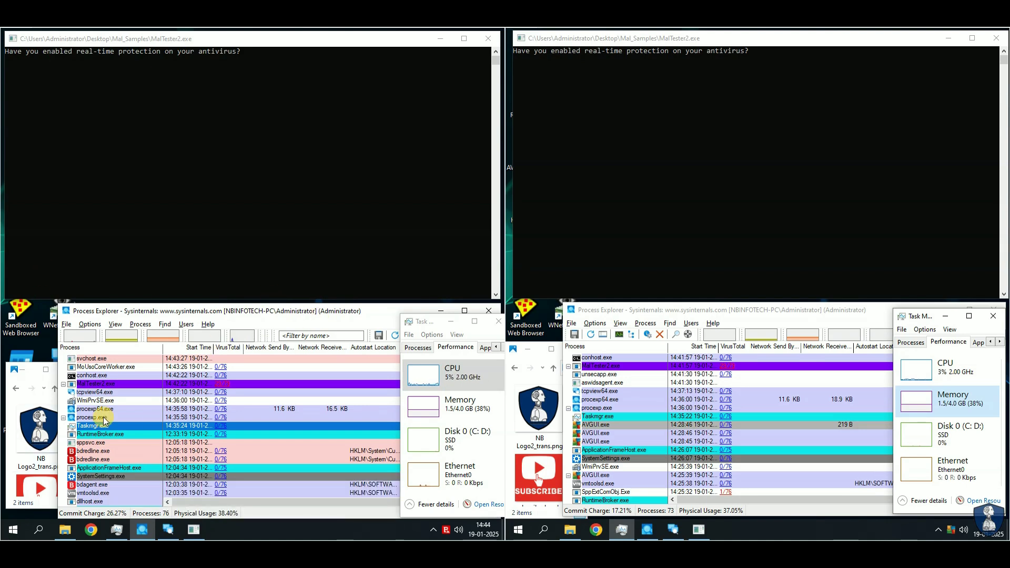
Recheck the protection status in Bitdefender and AVG, closing both windows and repositioning Task Manager on the Bitdefender desktop.
click(441, 348)
drag(425, 322, 345, 318)
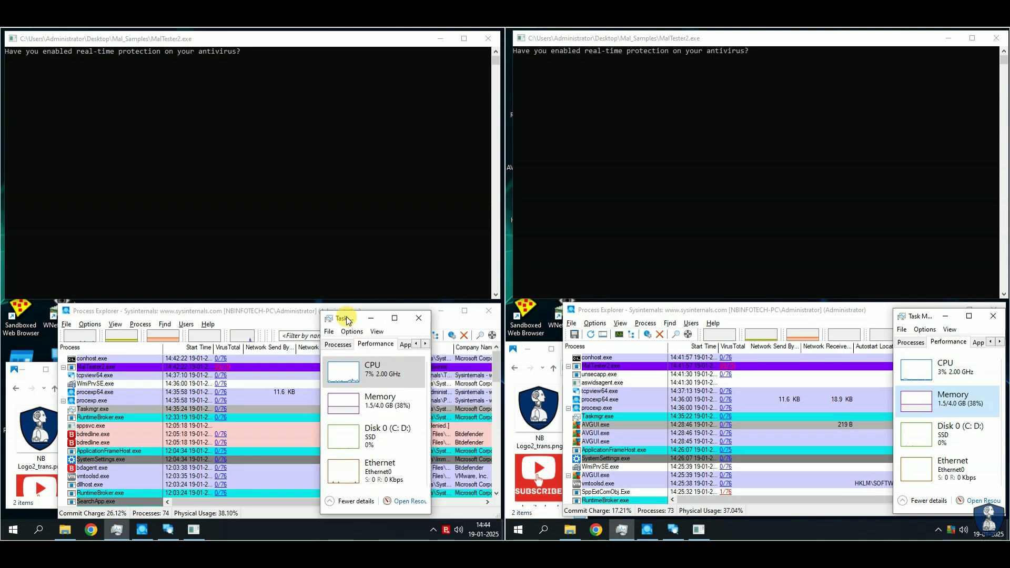
click(446, 528)
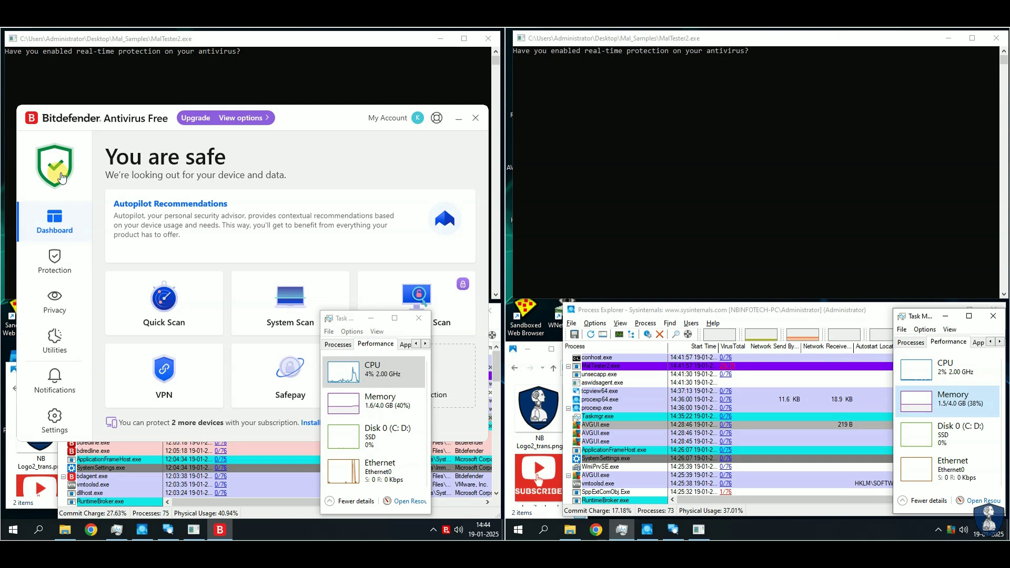
click(475, 117)
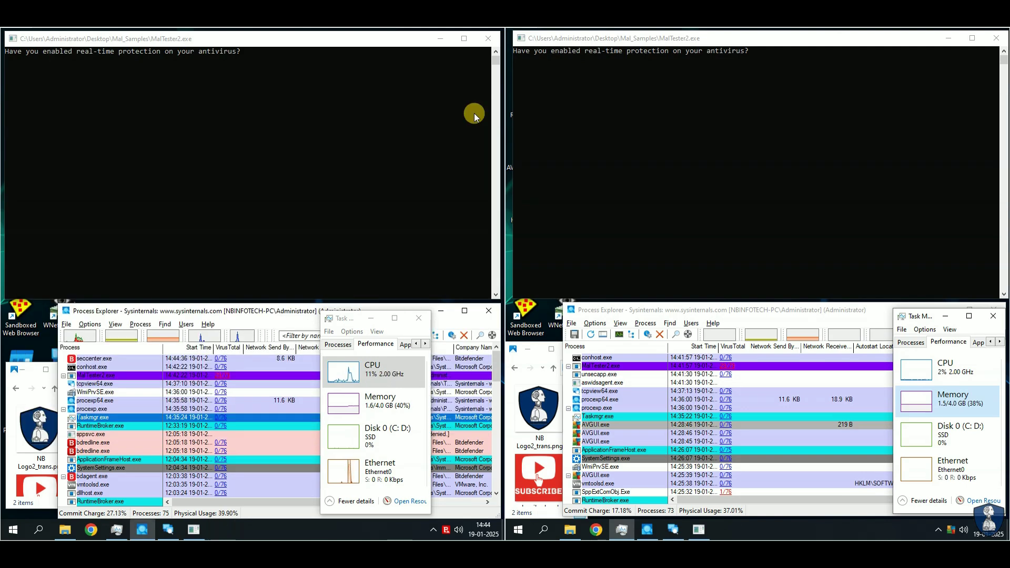
click(953, 530)
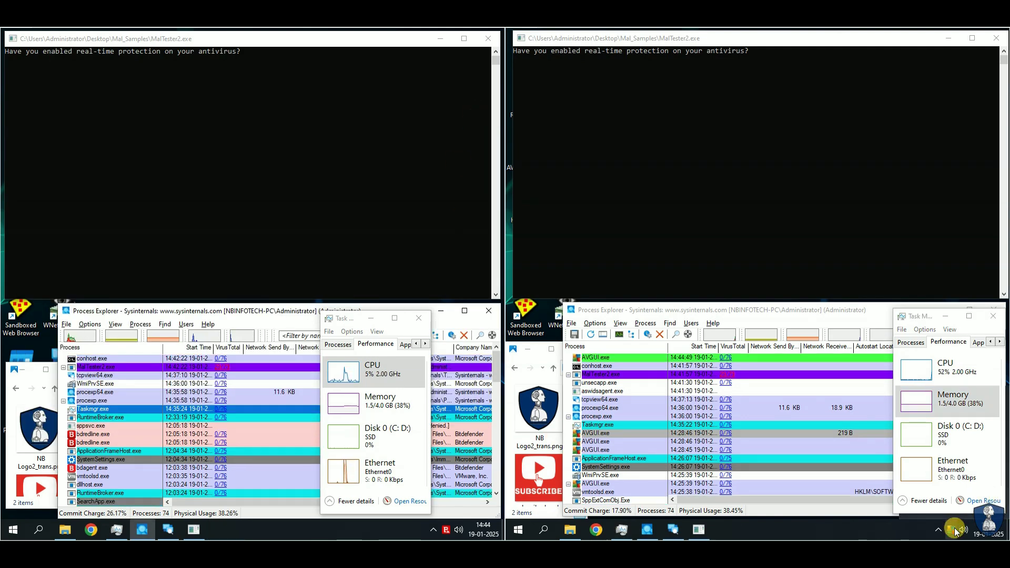
click(996, 109)
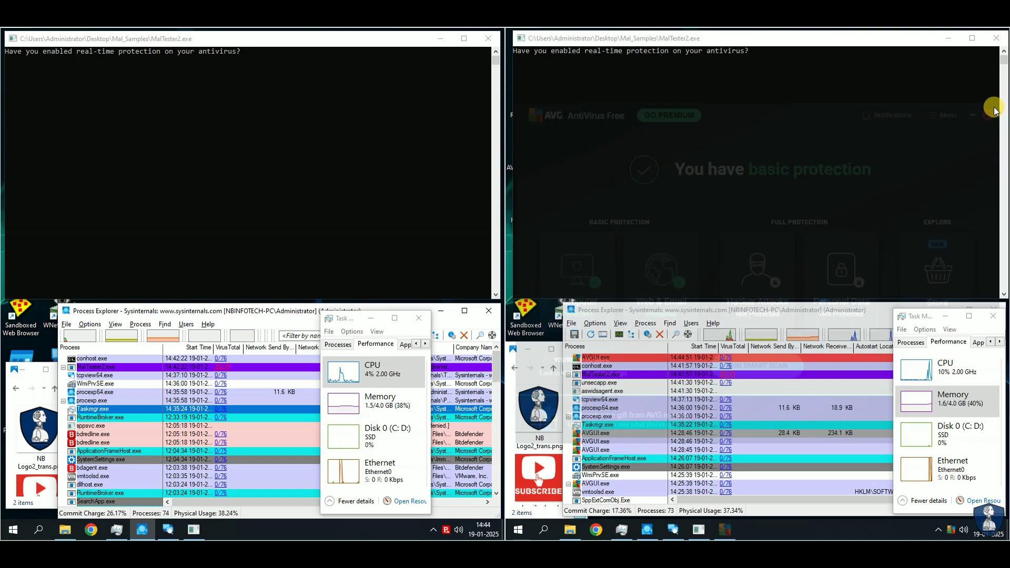
drag(351, 322, 420, 328)
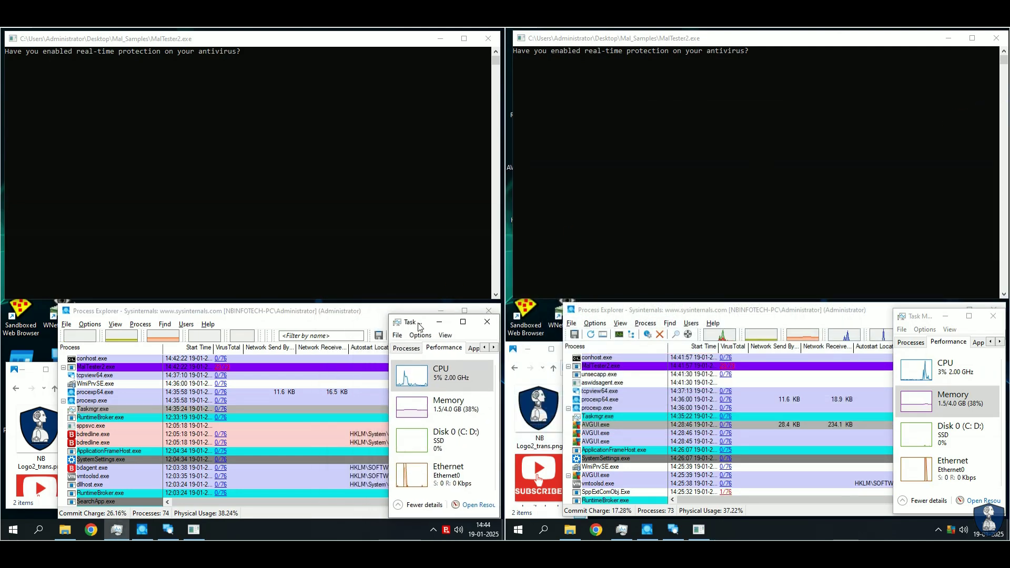
Start the MalTester2 run on both the Bitdefender and AVG desktops by answering y to the real-time protection question.
click(210, 218)
text(y)
key(Return)
click(688, 178)
text(y)
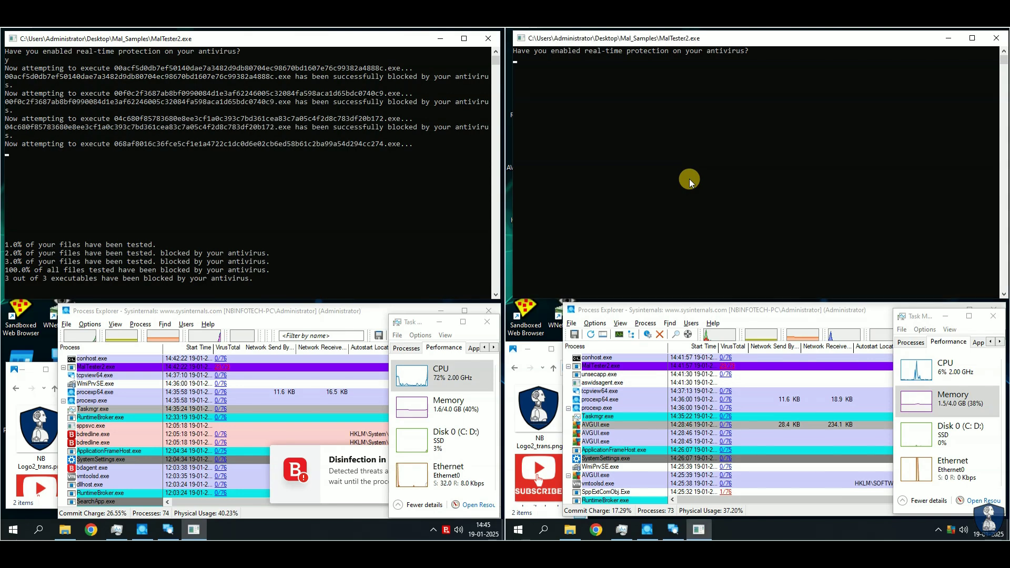
key(Return)
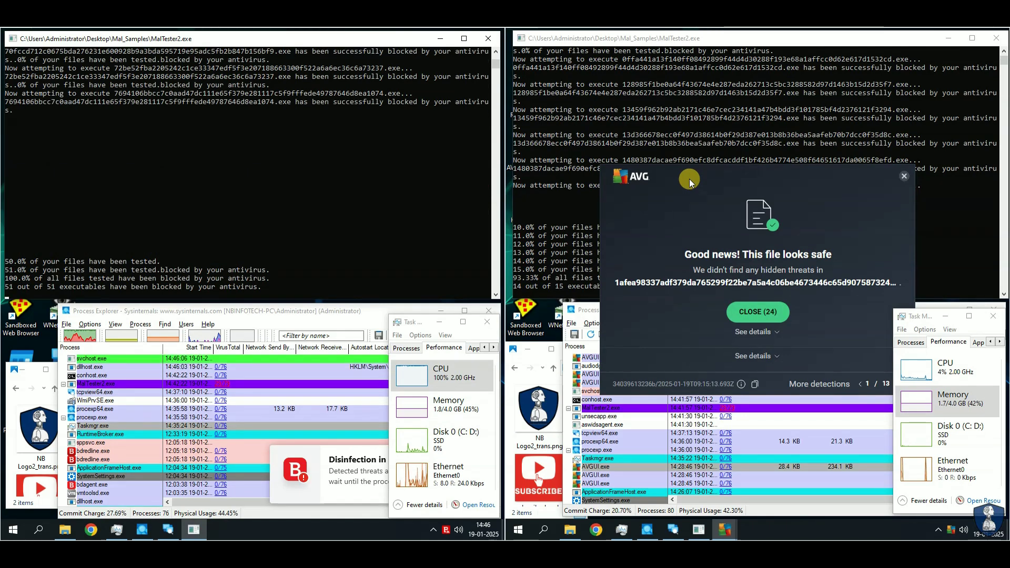
Dismiss the AVG scan notifications and bring up TCPView on both desktops to check network connections.
click(737, 312)
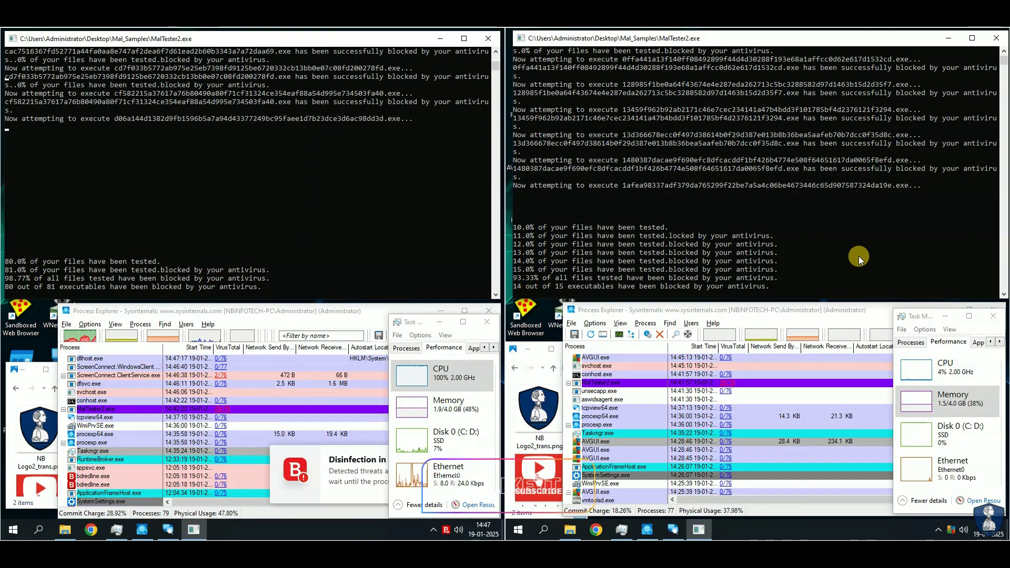
click(673, 529)
mouse_move(167, 524)
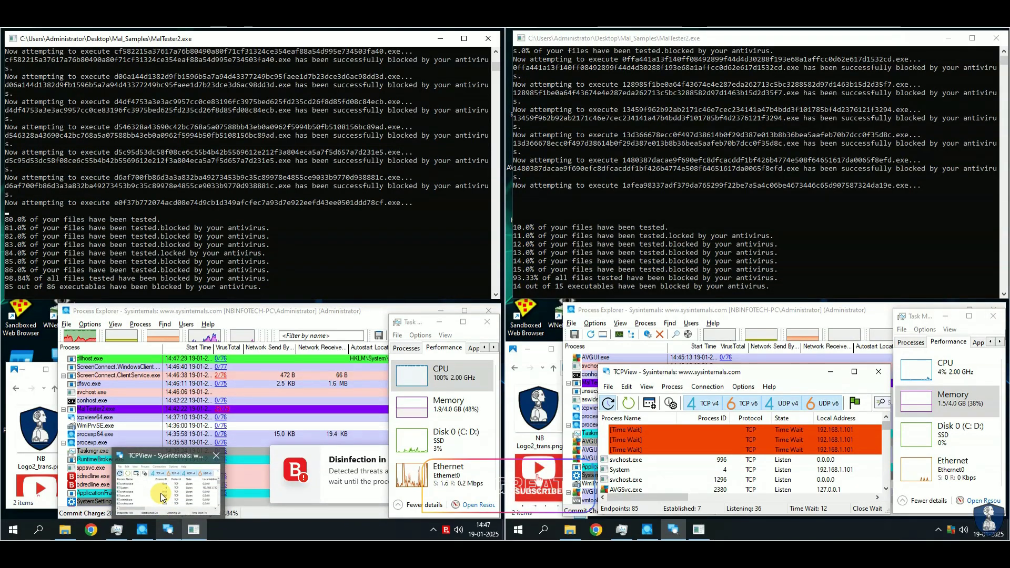
click(160, 493)
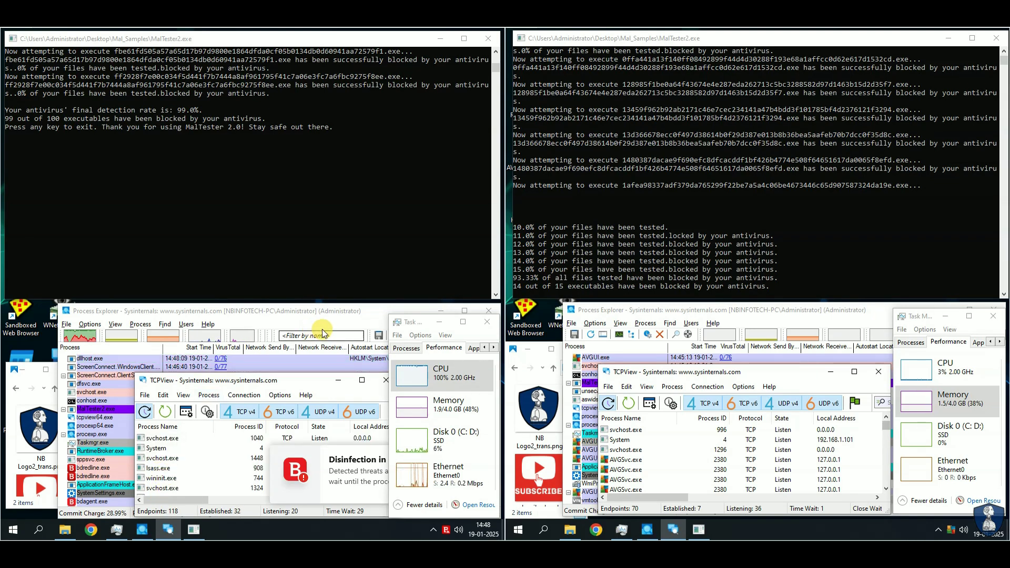
Inspect ScreenConnect.ClientService.exe in Process Explorer on the Bitdefender desktop and return to the MalTester2 console on the AVG desktop.
click(335, 319)
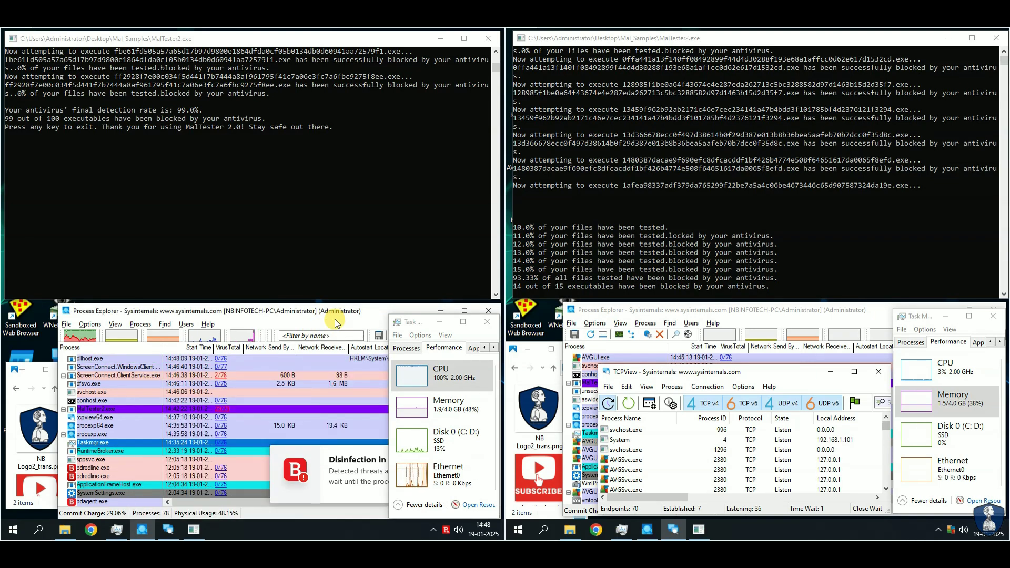
click(158, 375)
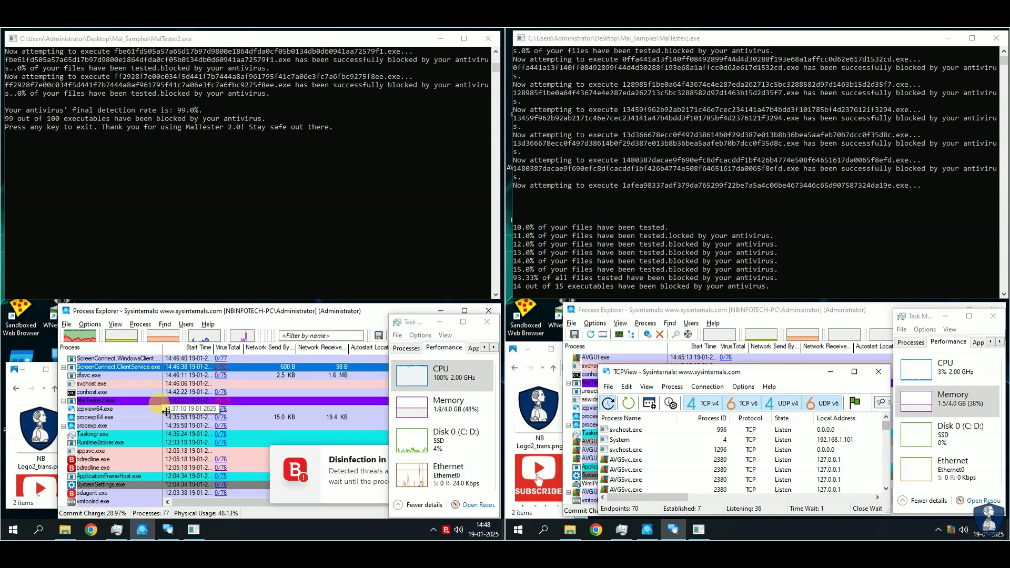
click(781, 258)
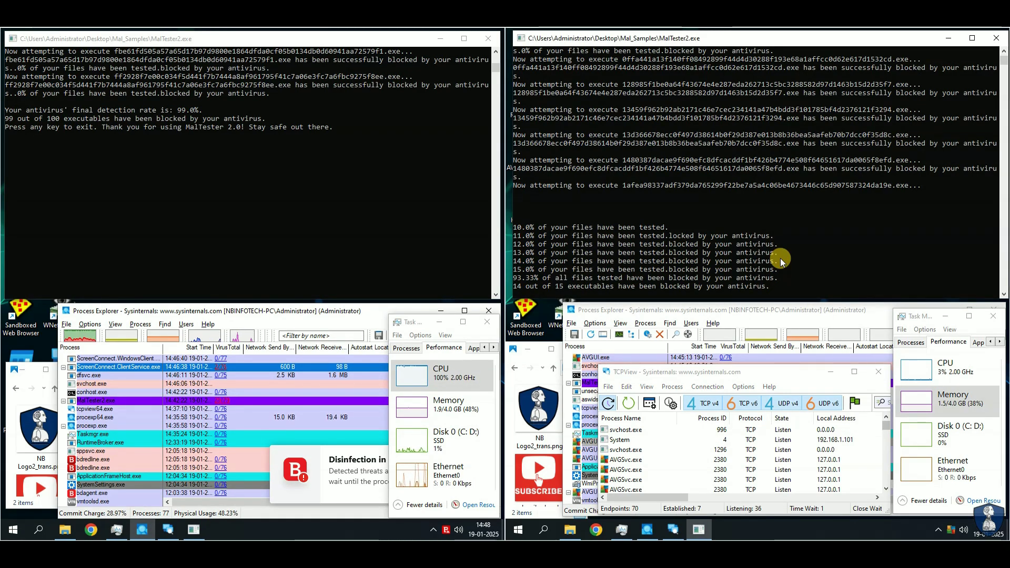
Show the start of the Process Explorer list on the AVG desktop and close all AVG threat notifications.
click(796, 313)
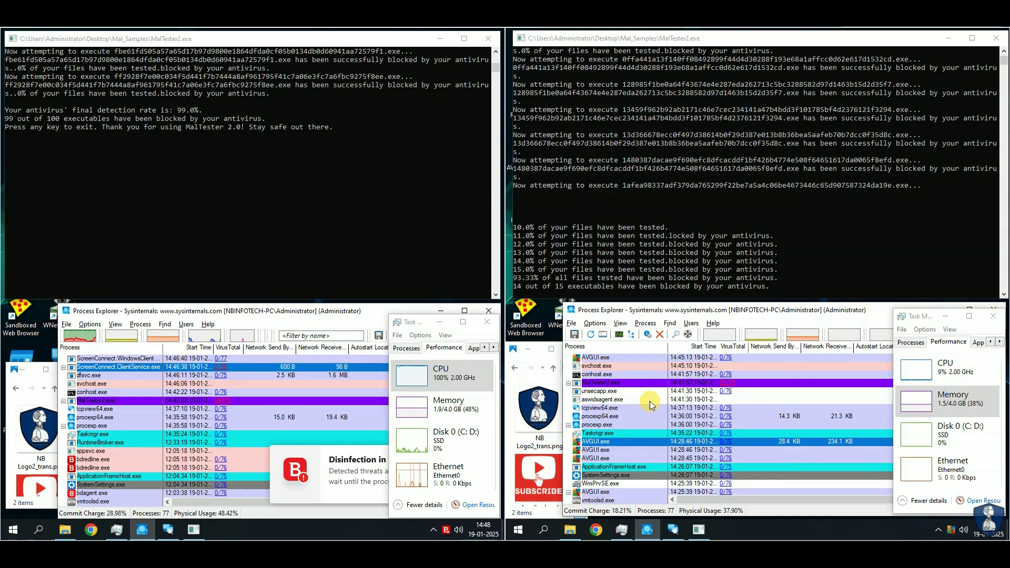
key(Home)
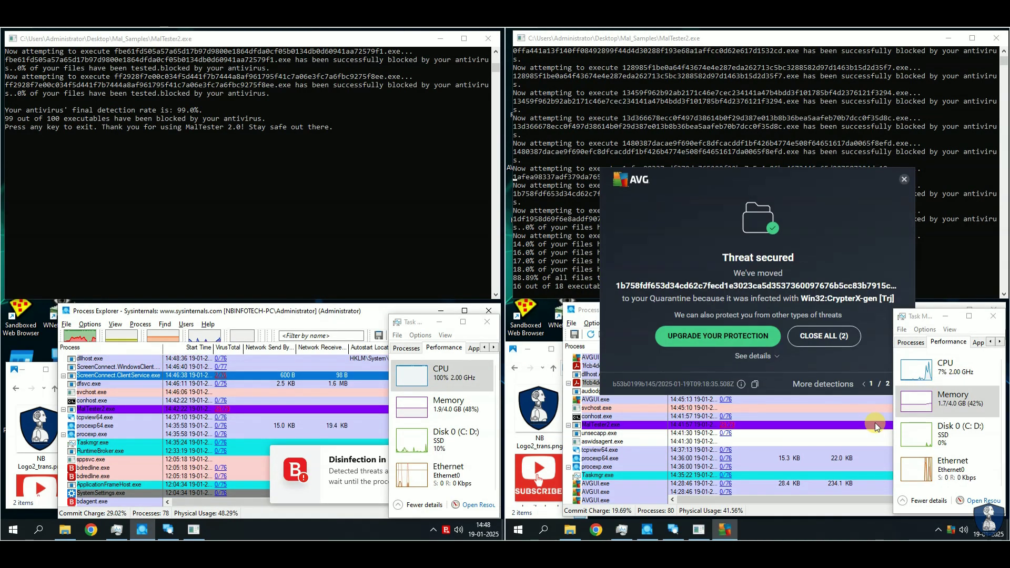
click(821, 338)
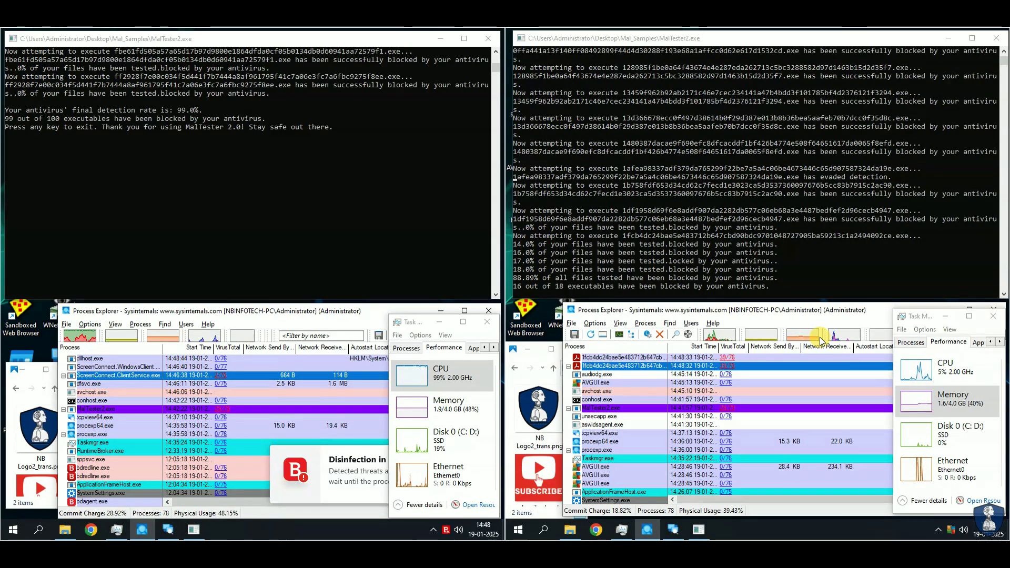
Highlight the final detection rate in the Bitdefender desktop's MalTester2 console and return to Process Explorer on the AVG desktop.
click(264, 269)
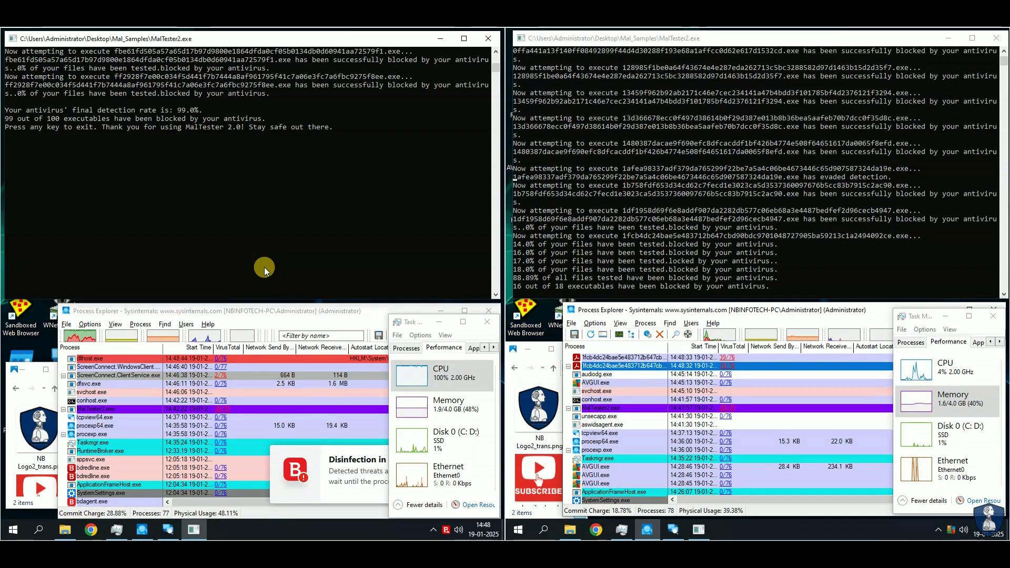
drag(177, 110, 217, 118)
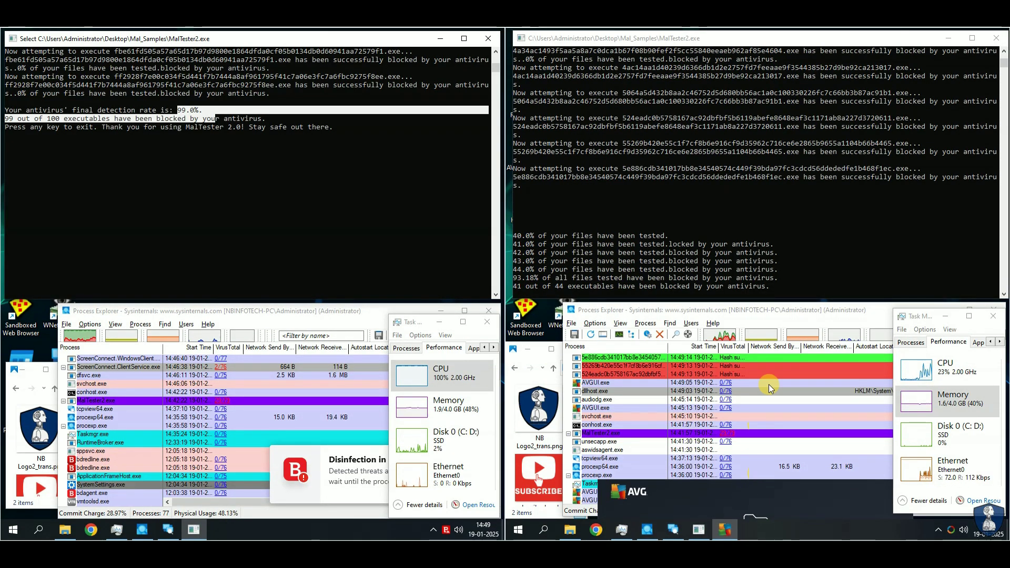
click(768, 391)
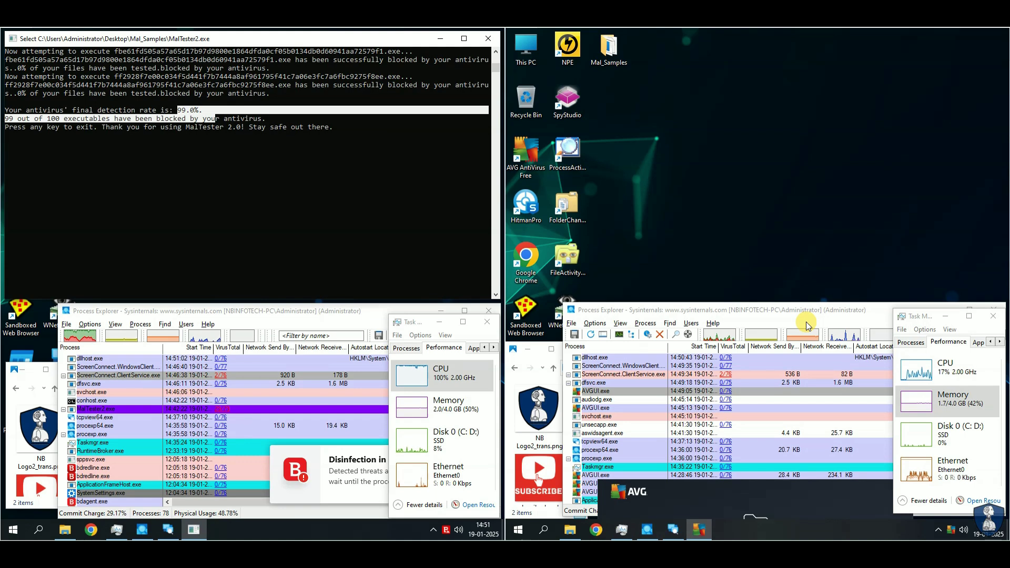
Check in the Bitdefender desktop's Task Manager which process uses the most CPU, then return to the narrowed Performance view.
click(424, 382)
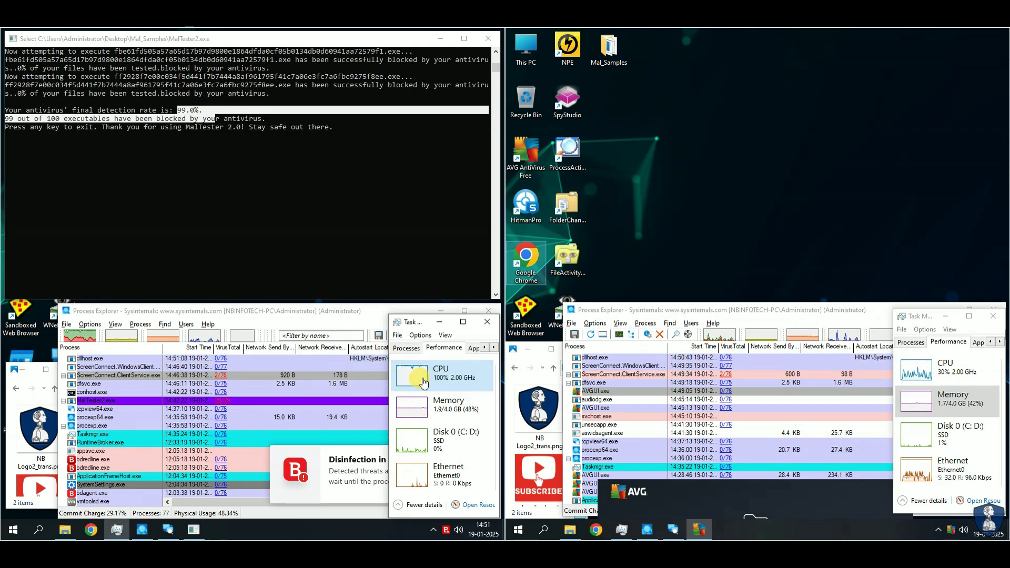
click(287, 312)
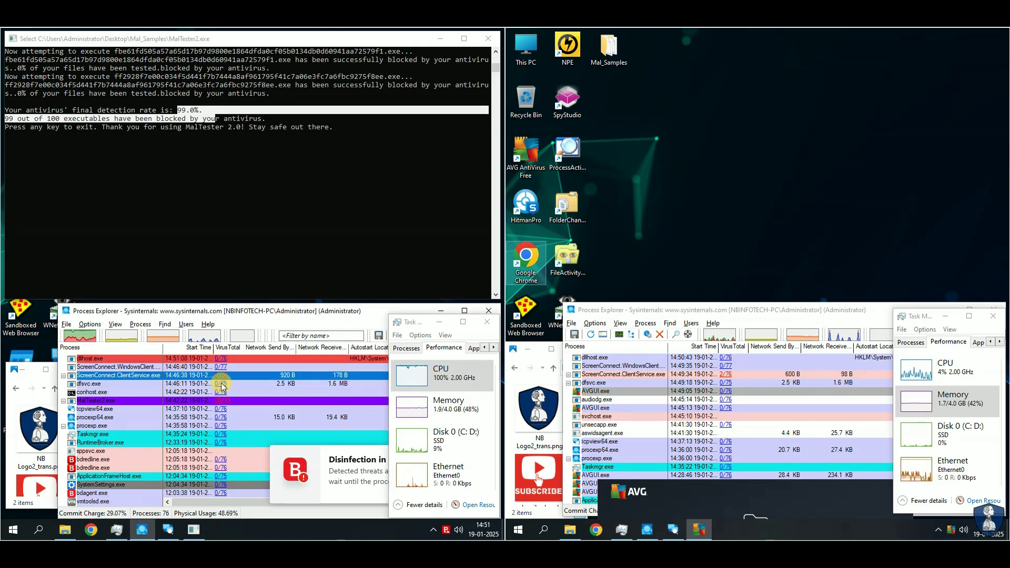
click(406, 348)
drag(401, 426, 129, 429)
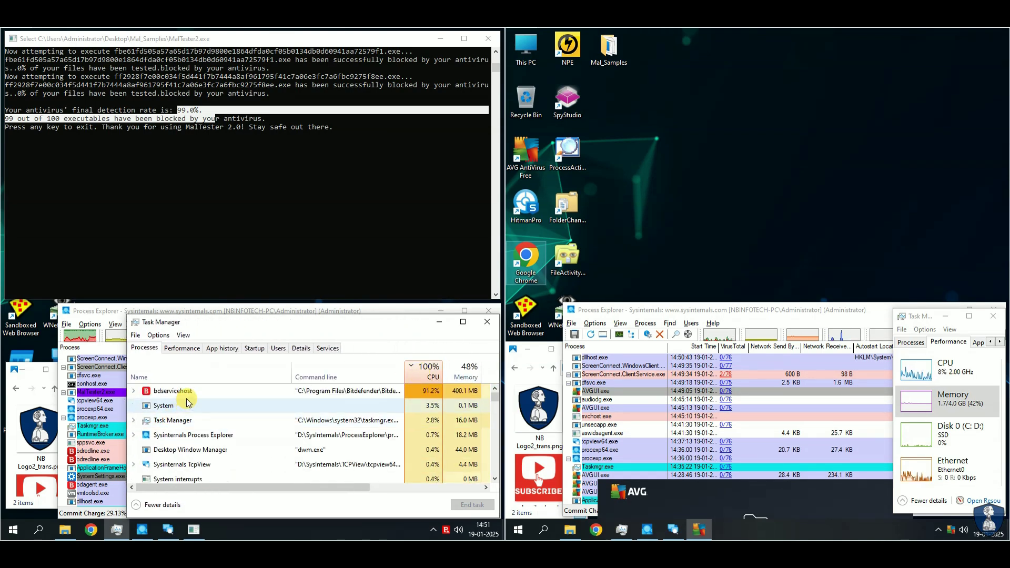
click(188, 394)
drag(128, 367, 423, 366)
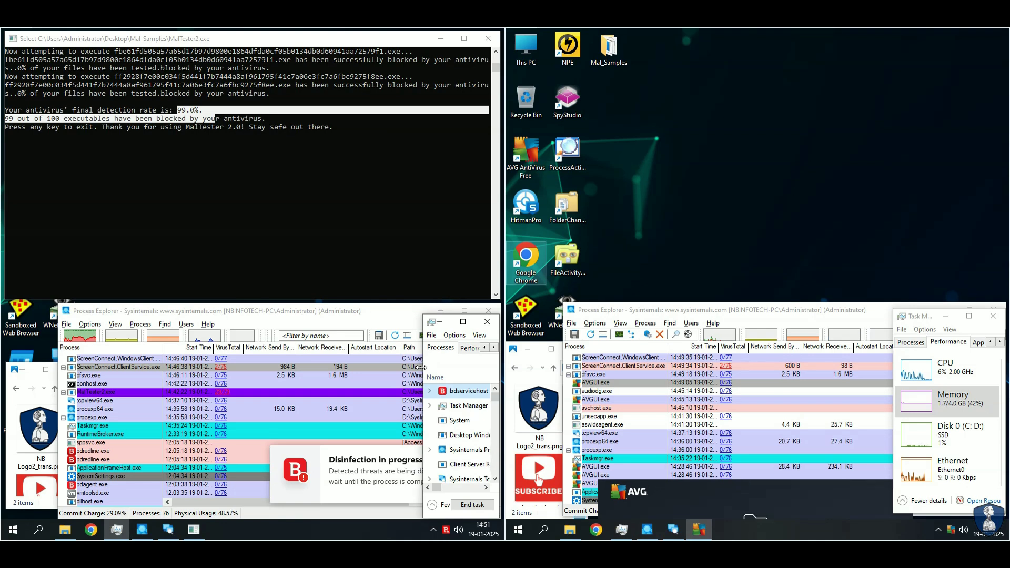
click(470, 347)
drag(423, 405, 407, 411)
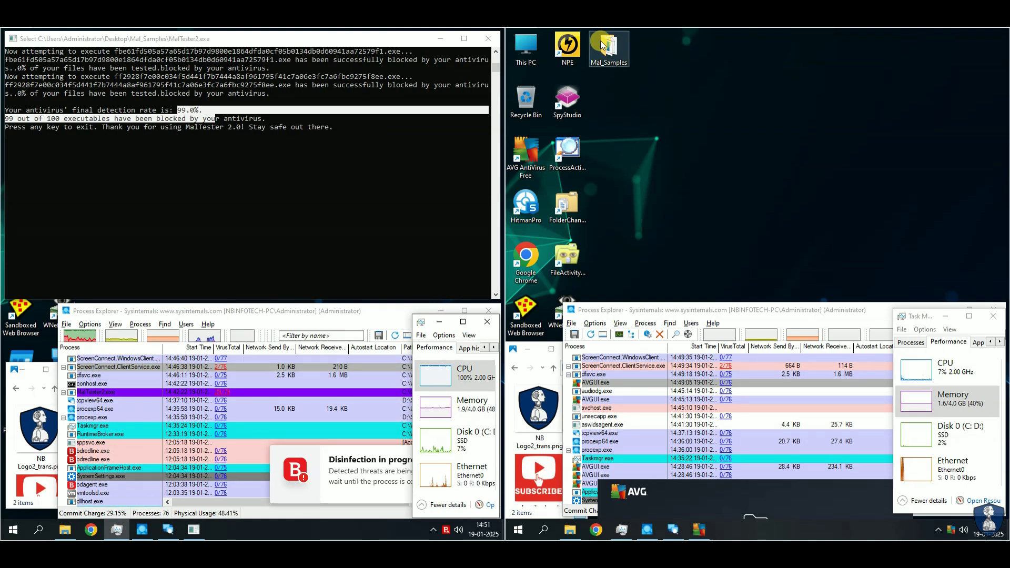
Open MalTester2-log.txt from Mal_Samples on the AVG desktop, highlight its final result lines and close the log.
drag(603, 204, 937, 204)
scroll(584, 179, down, 3)
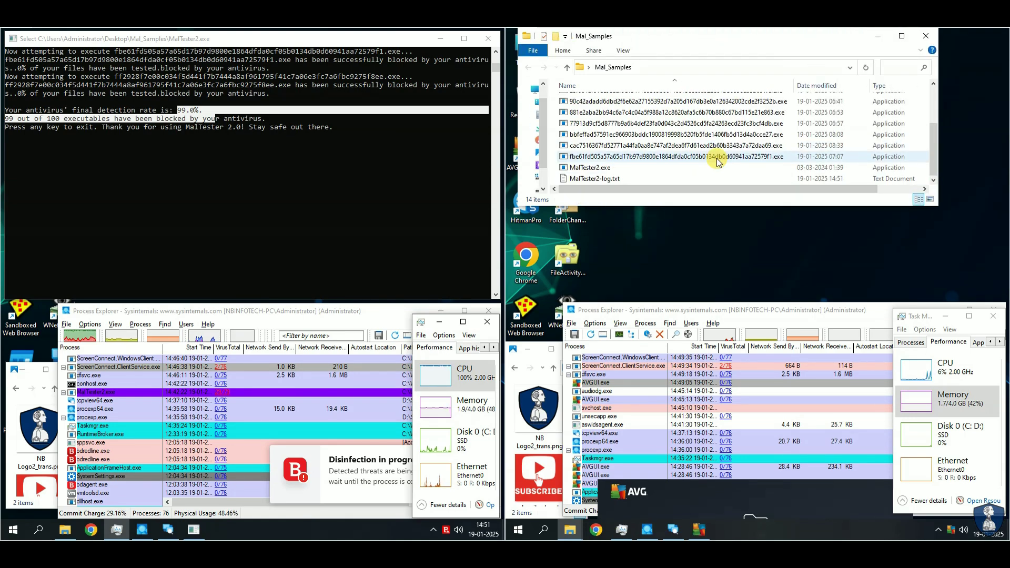
double_click(584, 179)
drag(738, 103, 692, 64)
scroll(695, 218, down, 20)
drag(543, 273, 844, 267)
drag(542, 290, 928, 289)
click(922, 61)
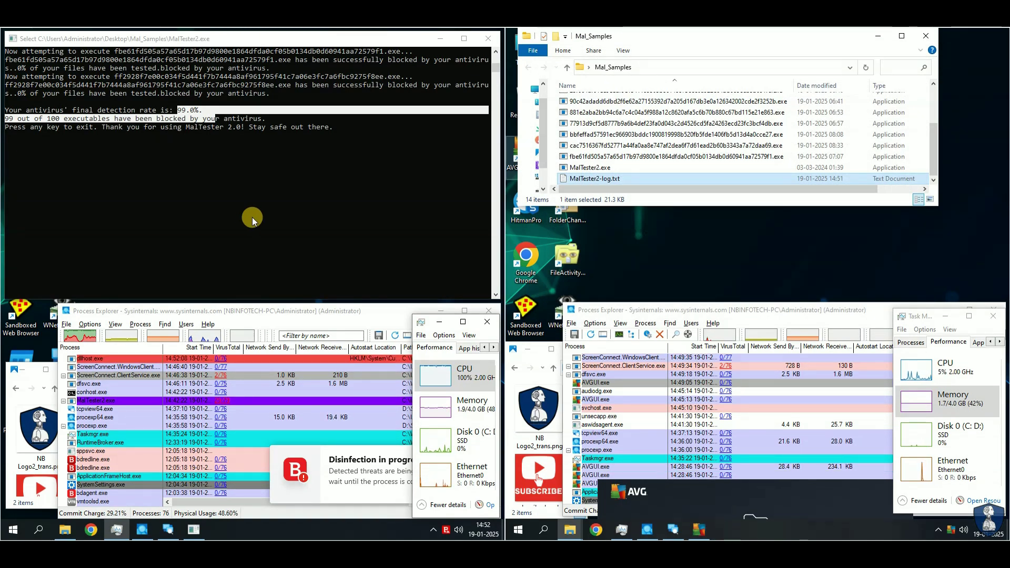
Exit the Bitdefender desktop's MalTester2 console and delete MalTester2.exe and MalTester2-log.txt from Mal_Samples on the AVG desktop.
key(Return)
key(Return)
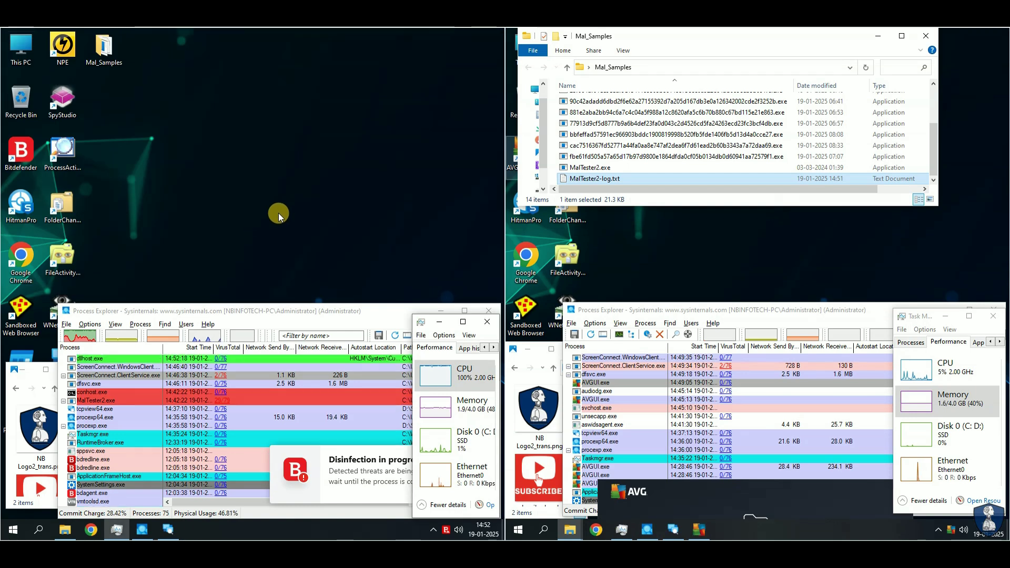
click(590, 167)
shift+click(595, 178)
key(Delete)
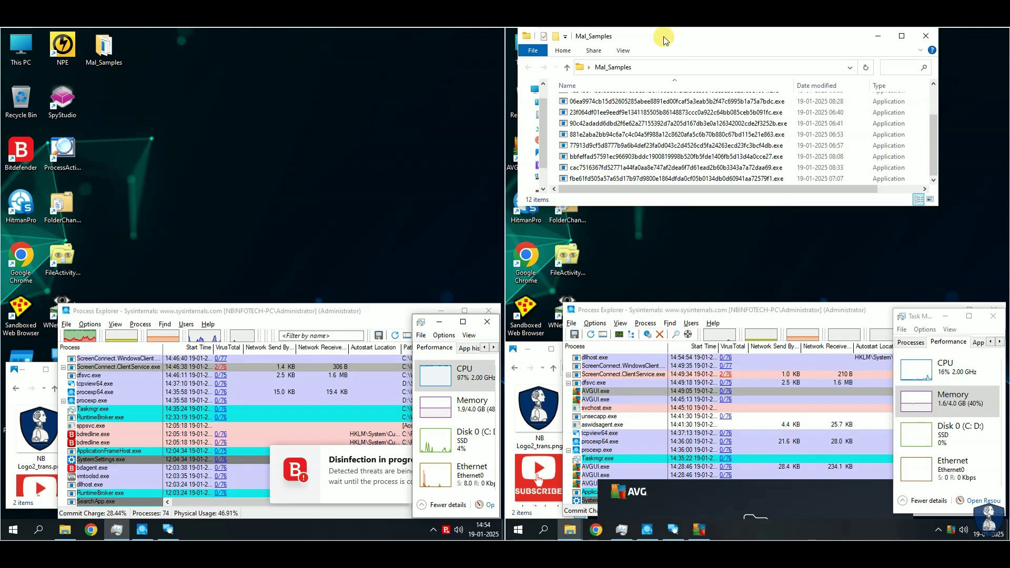
drag(661, 34, 676, 59)
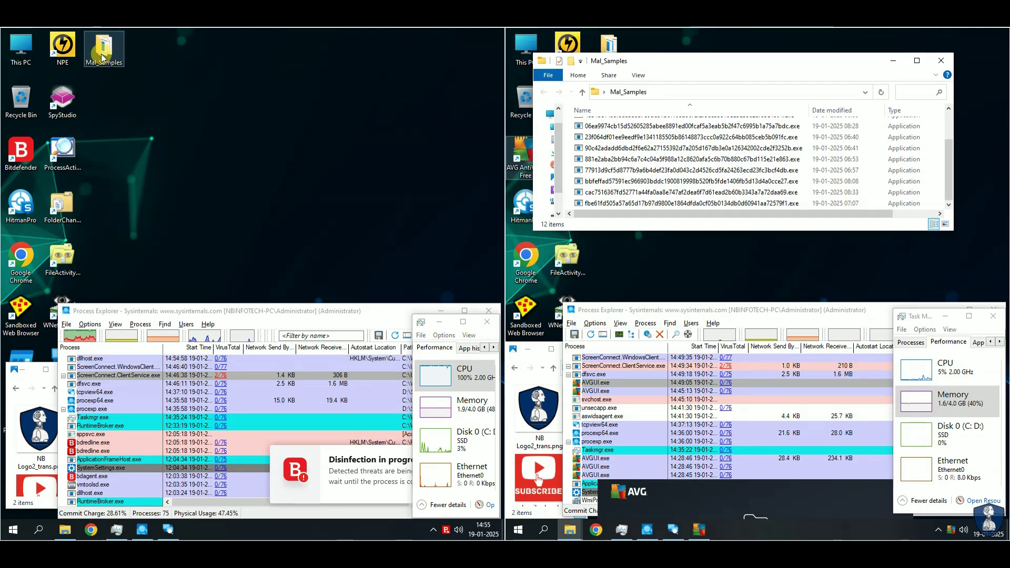
Open Mal_Samples on the Bitdefender desktop and delete MalTester2.exe and MalTester2-log.txt.
drag(90, 167, 378, 264)
scroll(203, 199, down, 12)
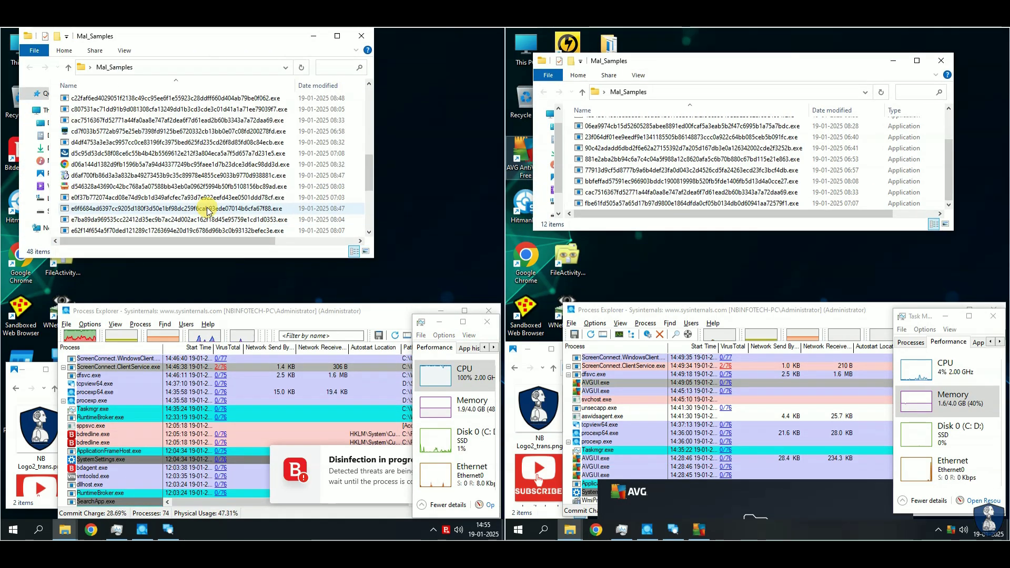
click(92, 219)
shift+click(96, 231)
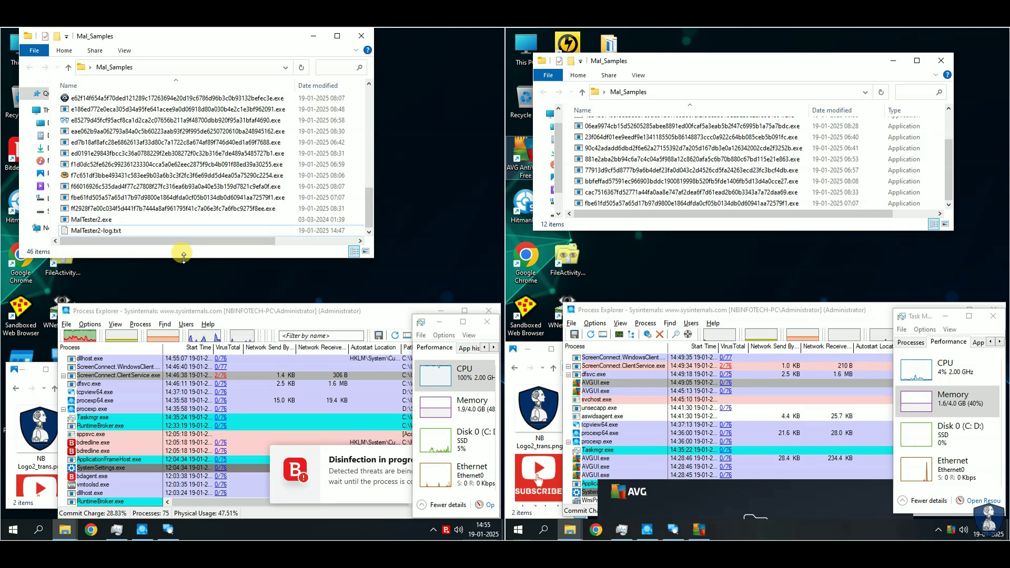
click(84, 219)
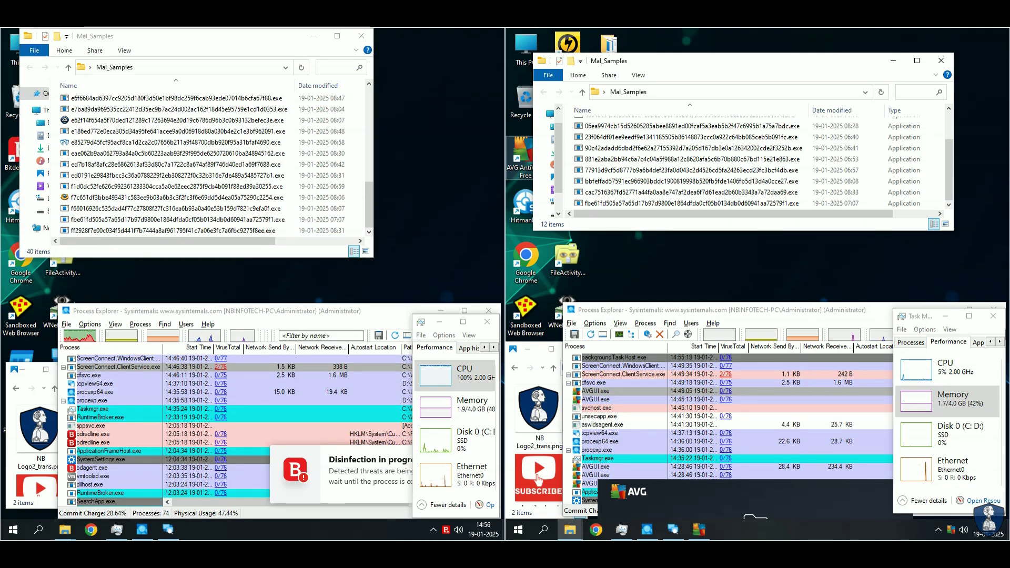
Bring up TCPView on the Bitdefender desktop and inspect ScreenConnect.ClientService.exe in the AVG desktop's Process Explorer.
click(141, 533)
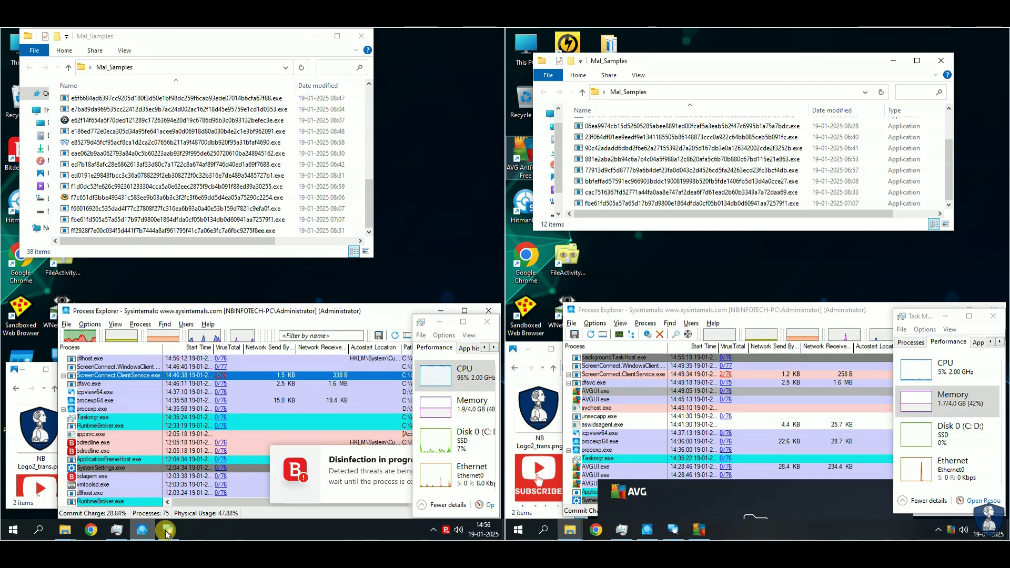
click(167, 533)
click(669, 531)
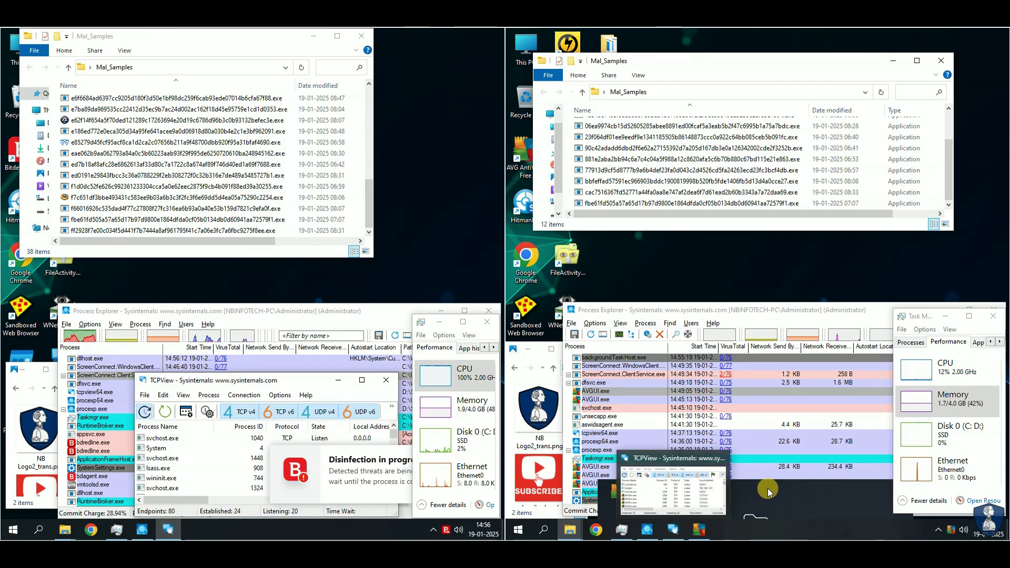
click(784, 322)
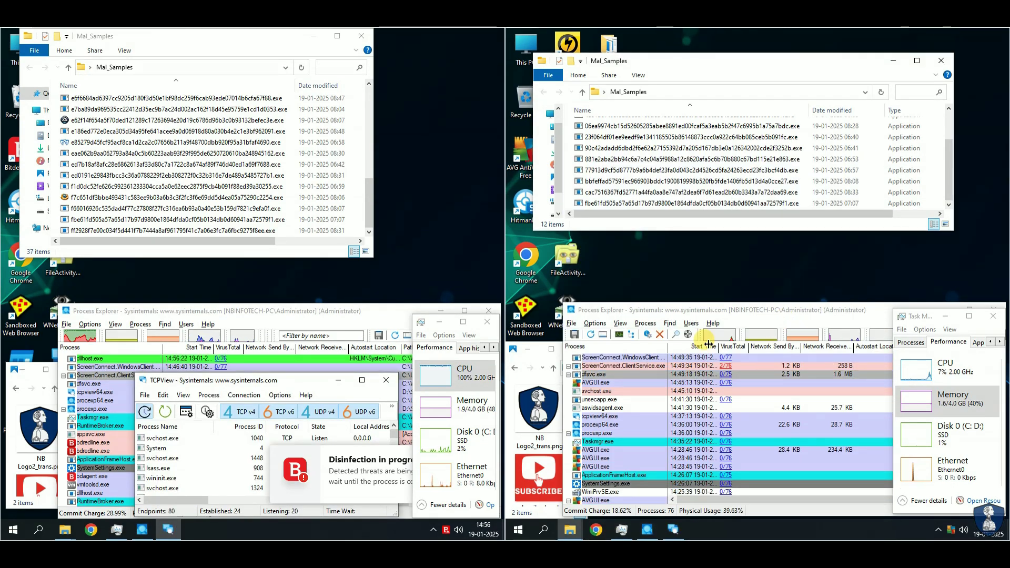
click(597, 367)
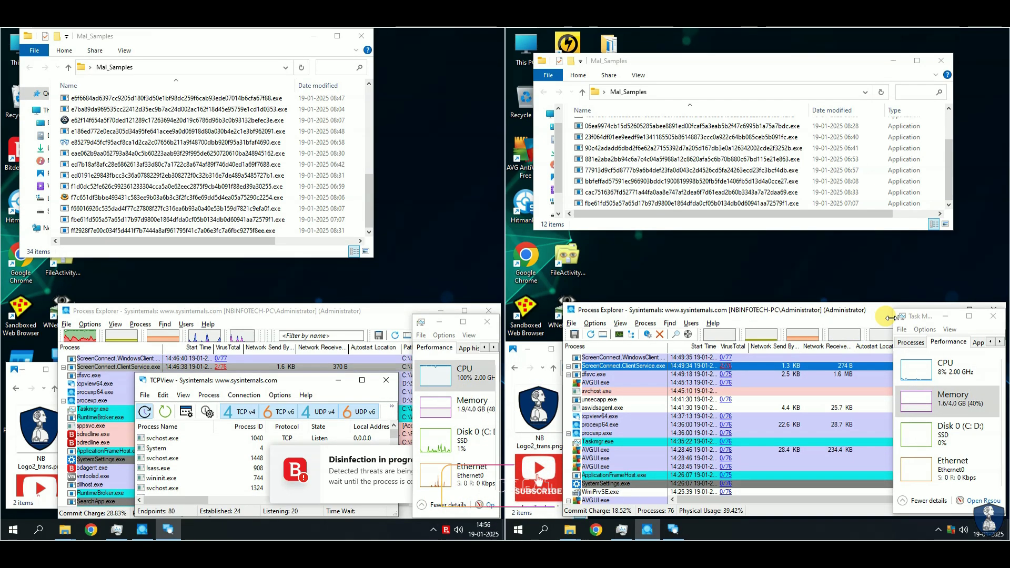
Review the startup entries in Task Manager on both desktops, then return both to narrowed Performance views showing CPU.
drag(893, 363, 663, 363)
click(790, 342)
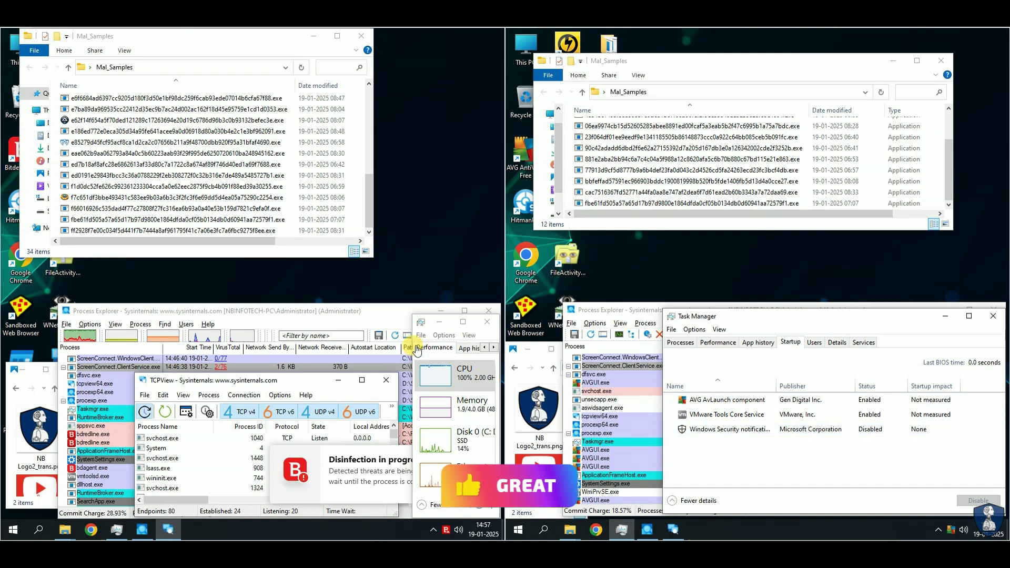
click(366, 348)
mouse_move(412, 331)
mouse_down()
mouse_move(240, 331)
mouse_move(424, 332)
mouse_up()
click(447, 348)
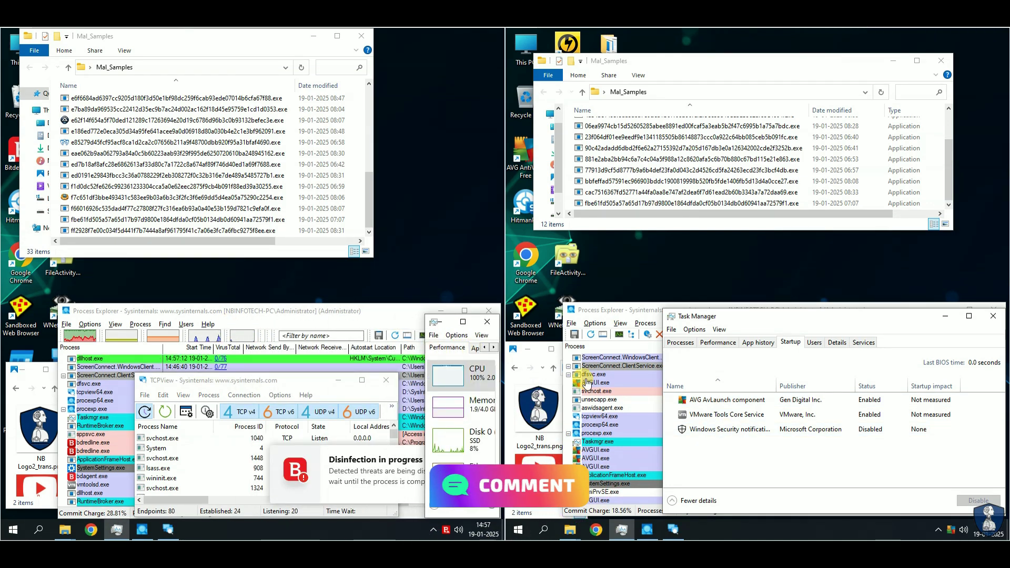
click(718, 342)
drag(664, 340, 918, 328)
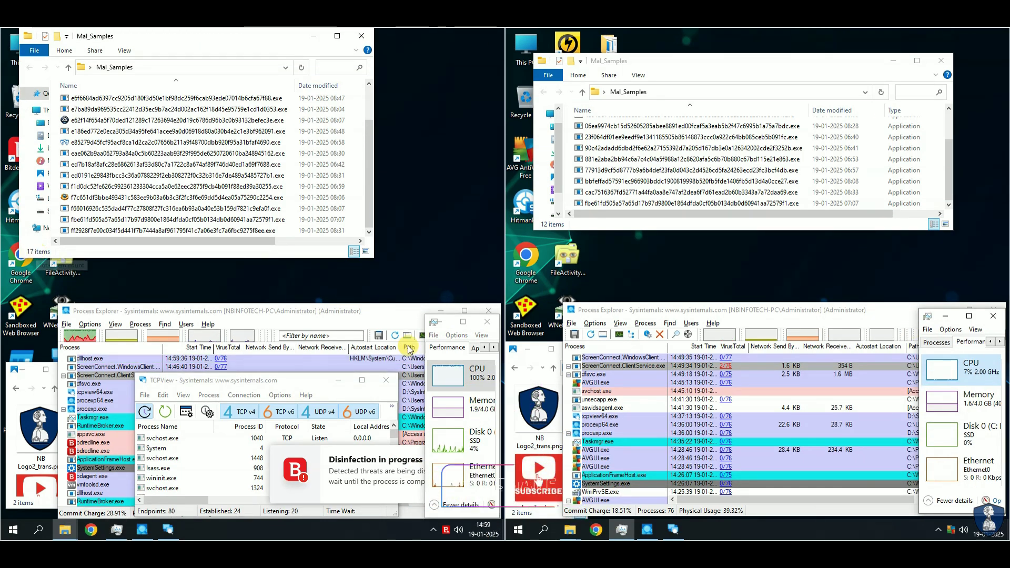
click(479, 384)
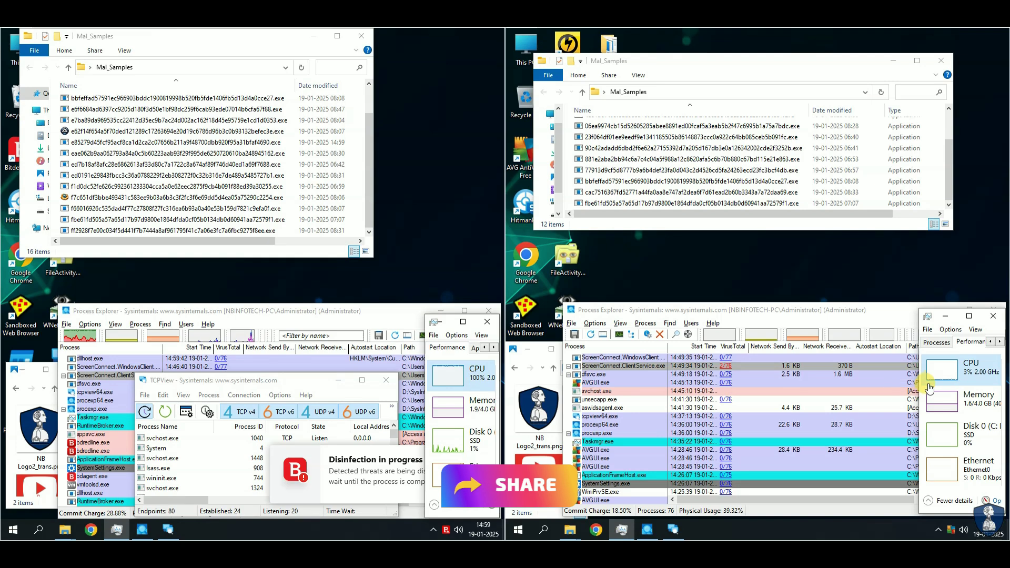
Review the network connections in TCPView on both desktops, resizing and repositioning its windows over Process Explorer.
click(268, 311)
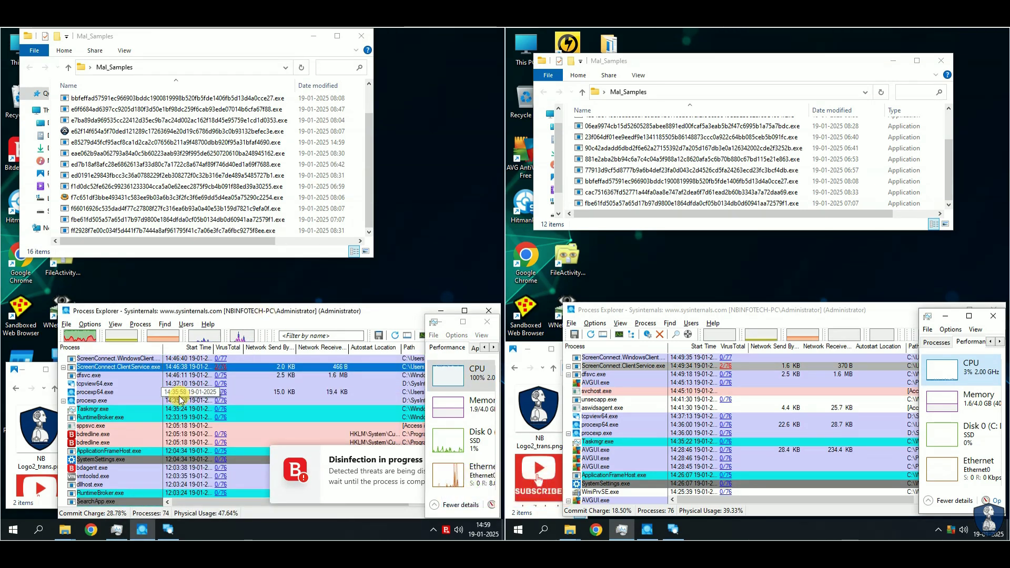
click(168, 529)
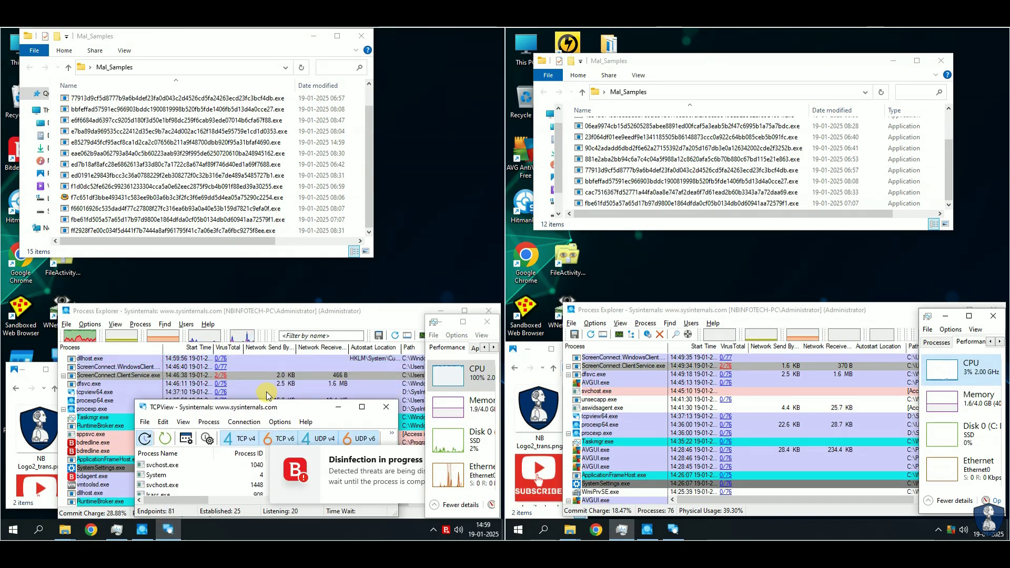
click(673, 529)
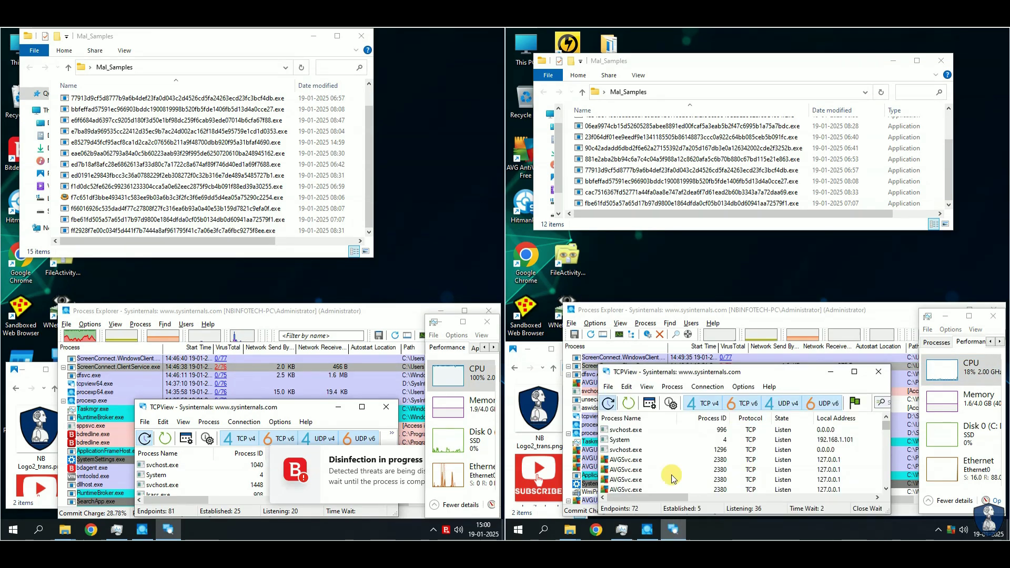
double_click(755, 365)
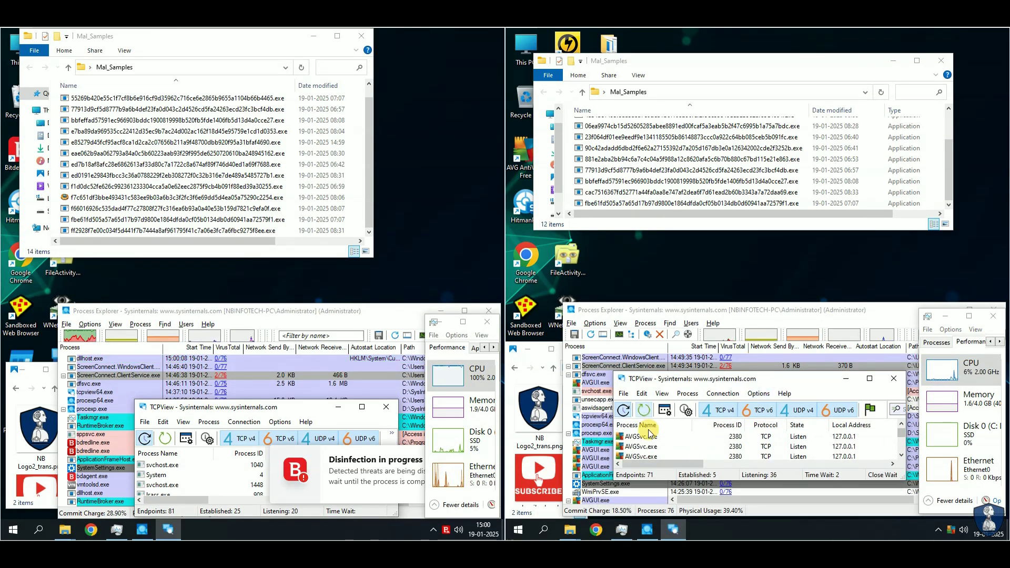
click(869, 411)
click(748, 498)
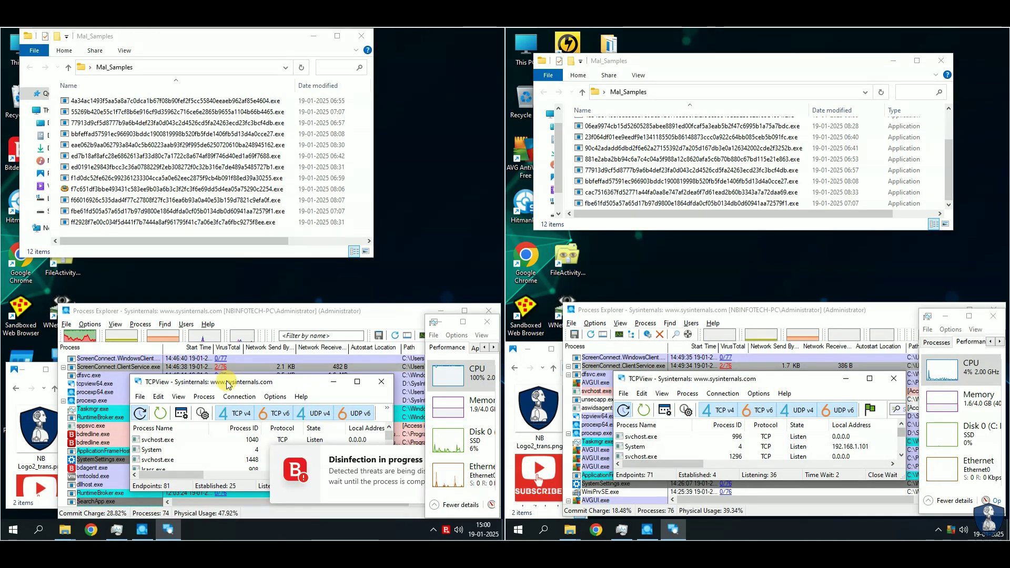
Kill the ScreenConnect processes in Process Explorer on both desktops and bring TCPView back up.
click(114, 375)
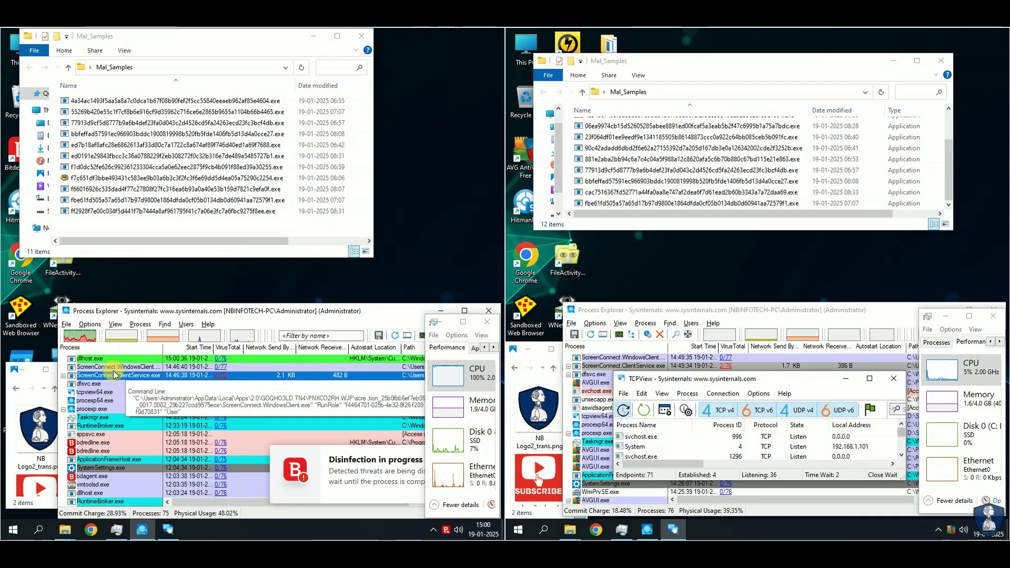
click(592, 366)
click(674, 532)
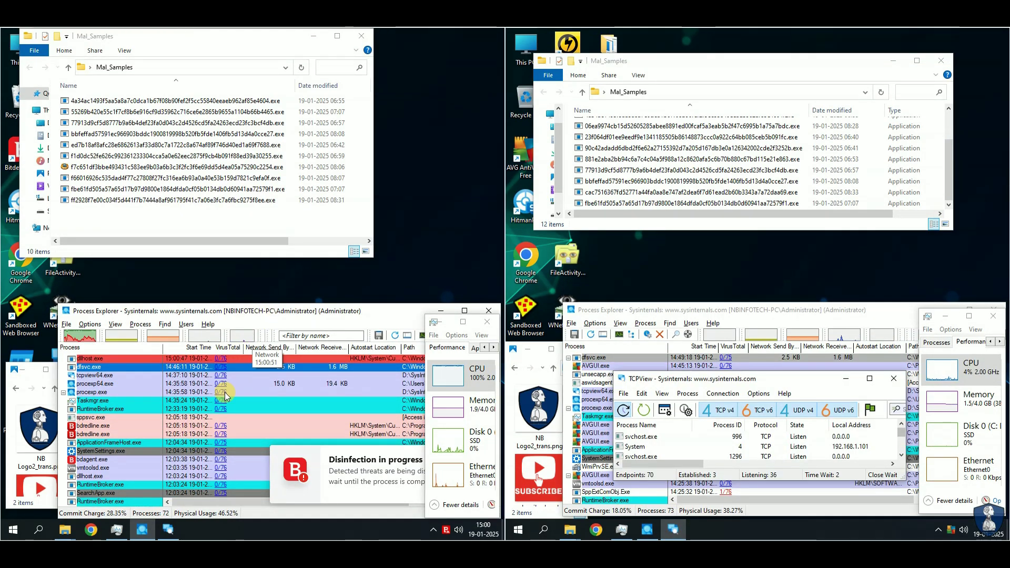
click(167, 530)
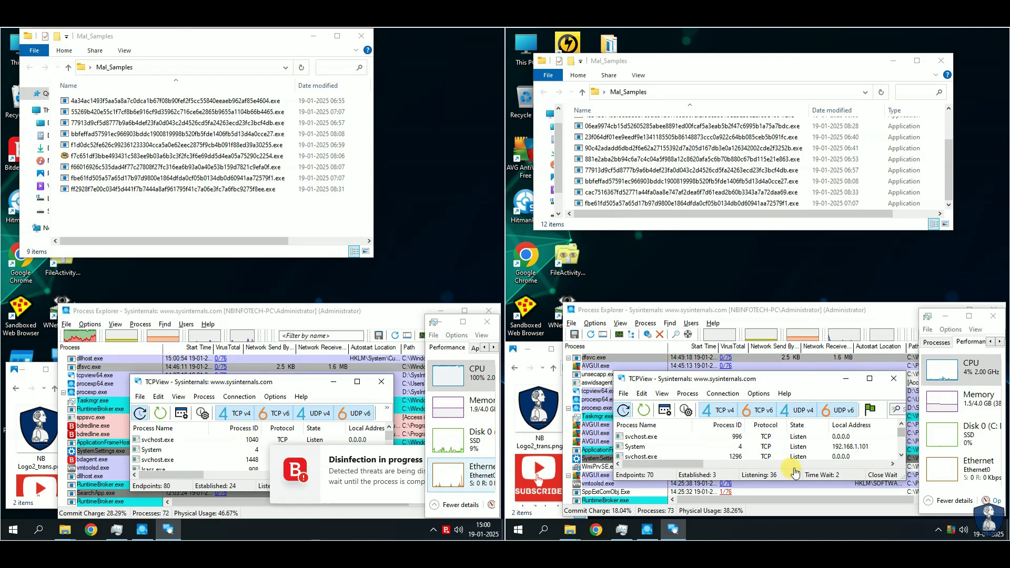
Check the samples left in the Bitdefender desktop's Mal_Samples folder and the CPU usage in its Task Manager.
click(110, 256)
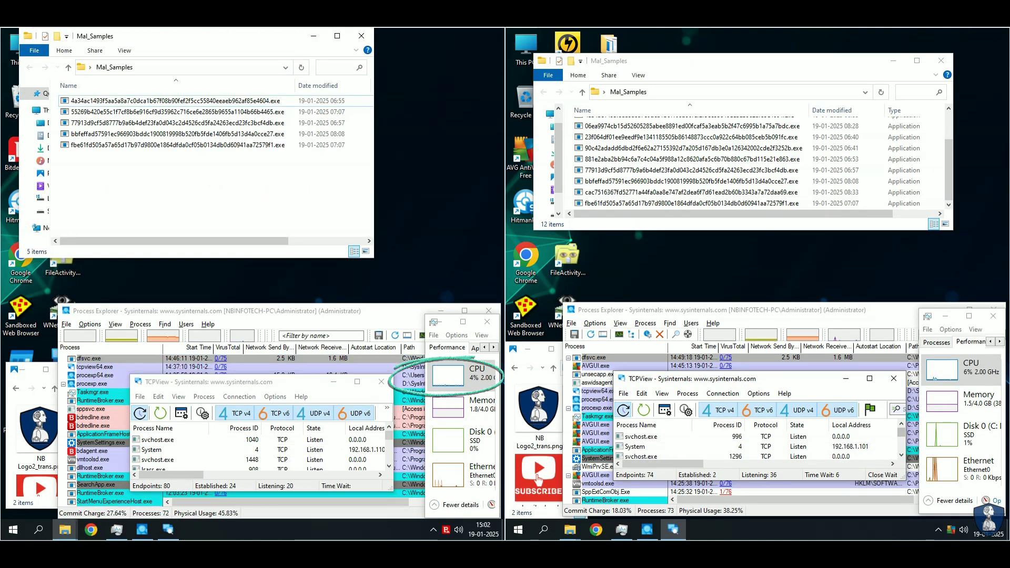
drag(119, 173, 103, 95)
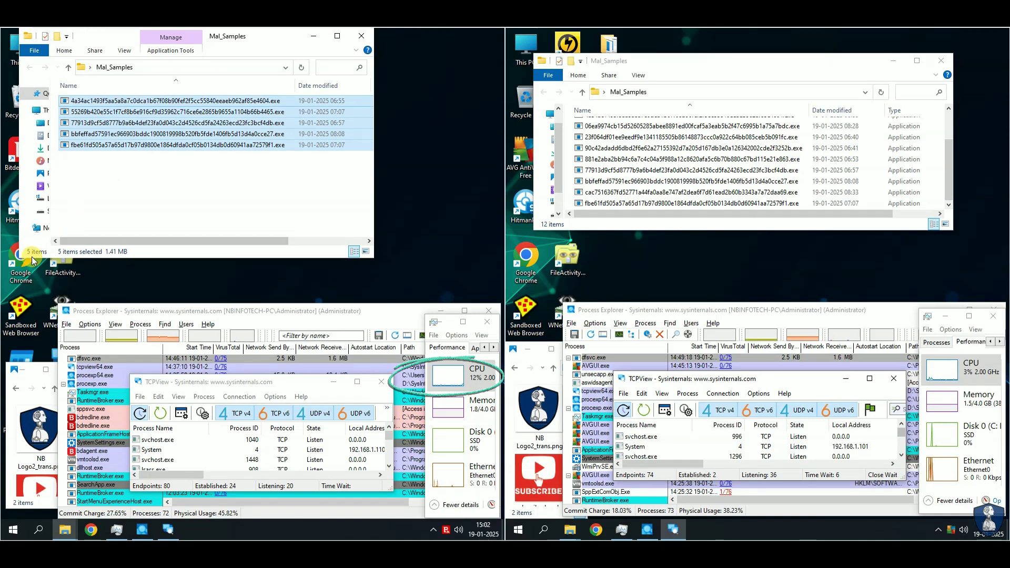
click(456, 388)
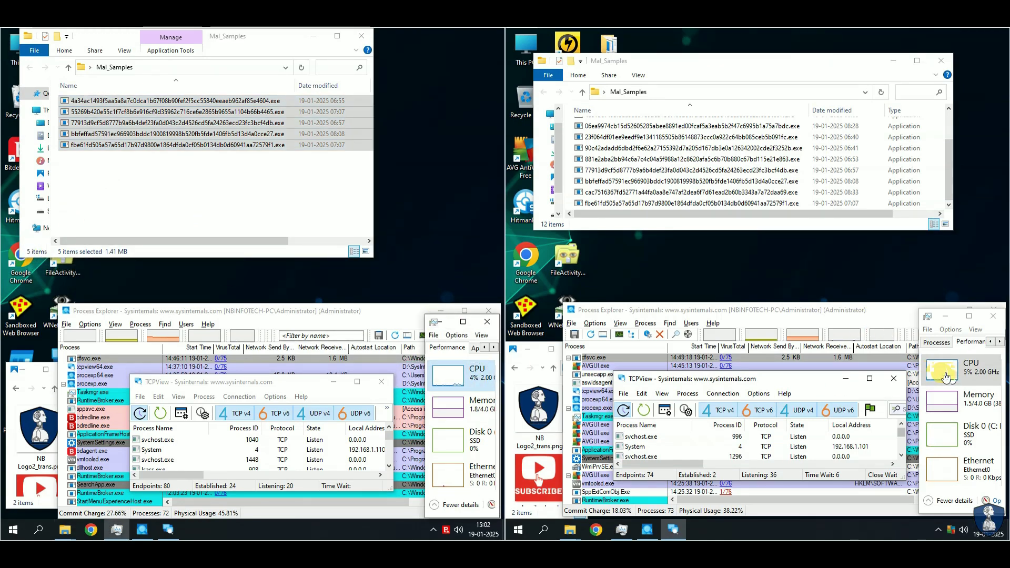
Review the running processes and their VirusTotal ratings in Process Explorer on both desktops.
click(591, 450)
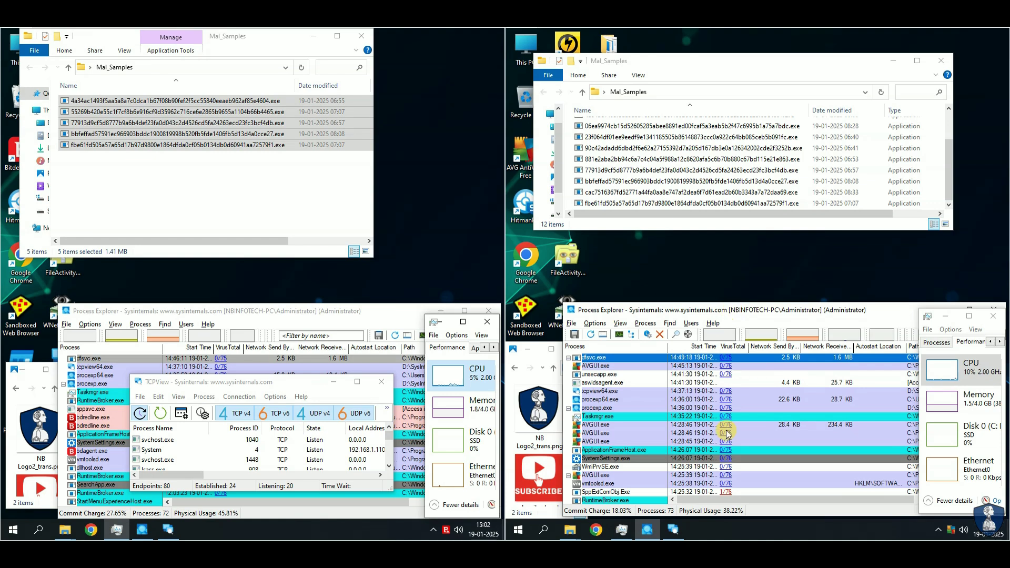
scroll(725, 428, down, 3)
scroll(724, 428, down, 2)
mouse_move(740, 502)
mouse_down()
mouse_move(816, 500)
mouse_move(741, 500)
mouse_up()
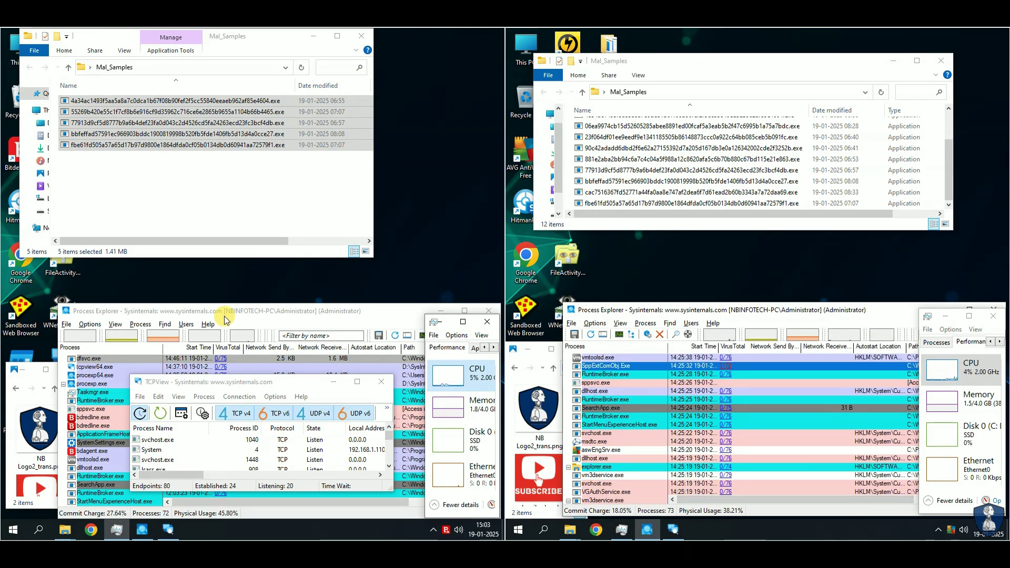
click(254, 441)
scroll(254, 441, down, 3)
scroll(254, 440, down, 5)
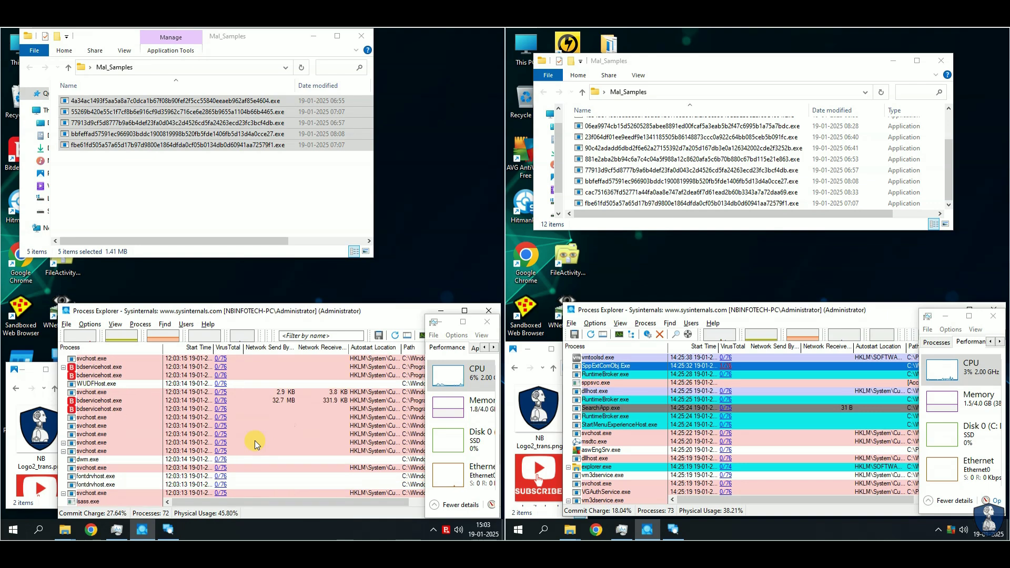
scroll(255, 440, up, 6)
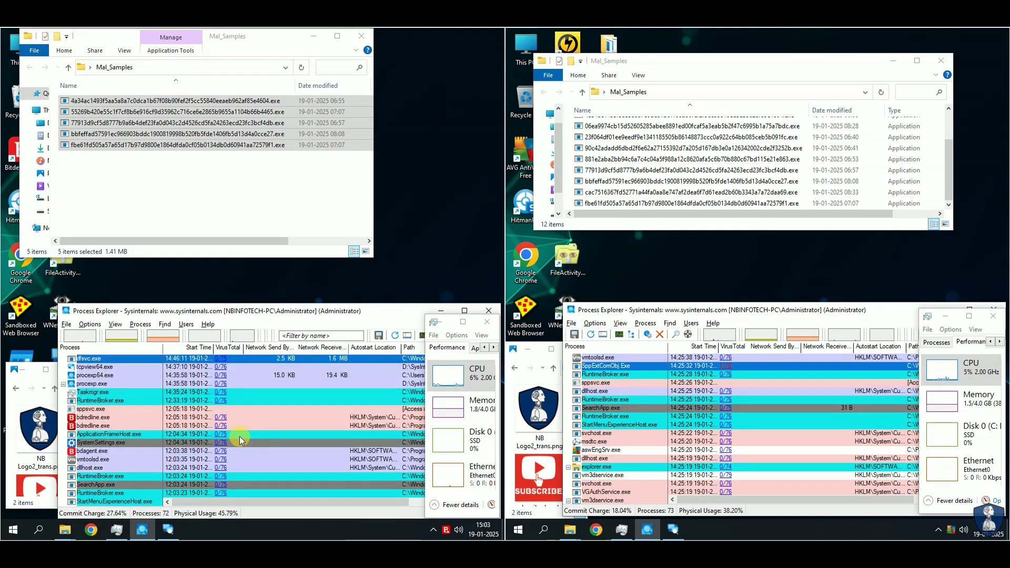
click(631, 357)
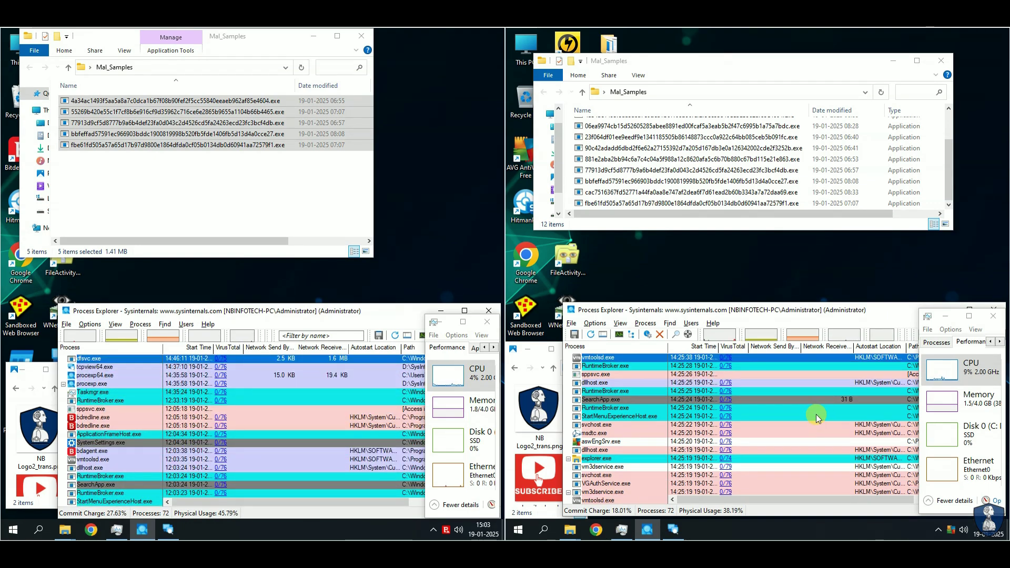
scroll(791, 412, up, 5)
click(676, 382)
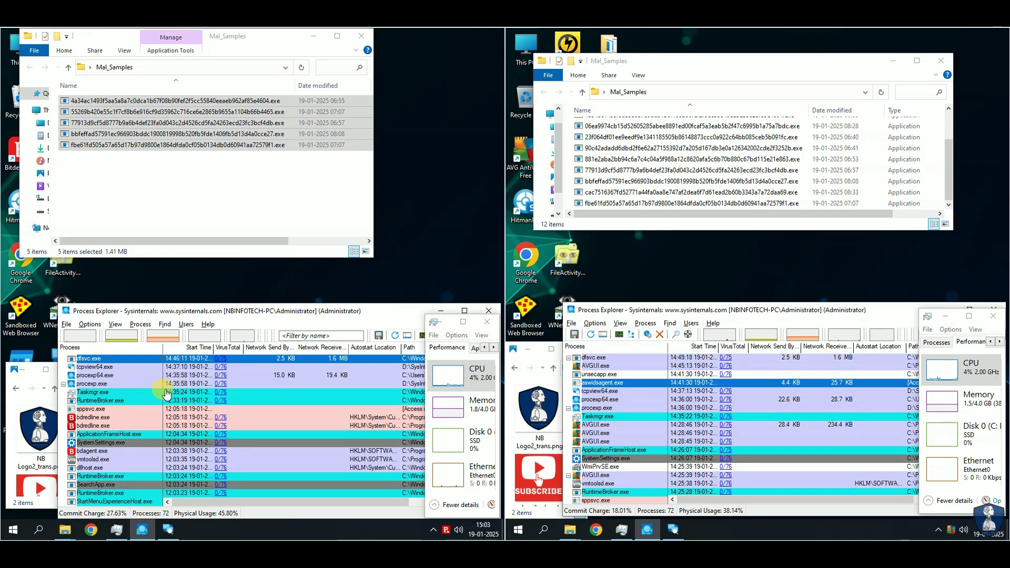
click(235, 408)
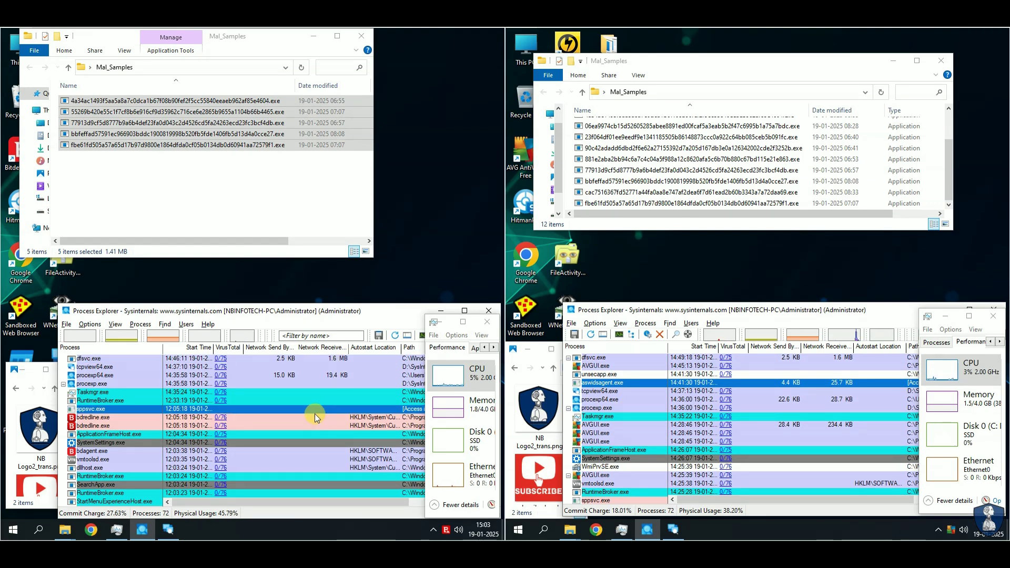
Move the Bitdefender desktop's Mal_Samples window clear of the desktop icons and scan the Mal_Samples folder with Bitdefender.
click(125, 211)
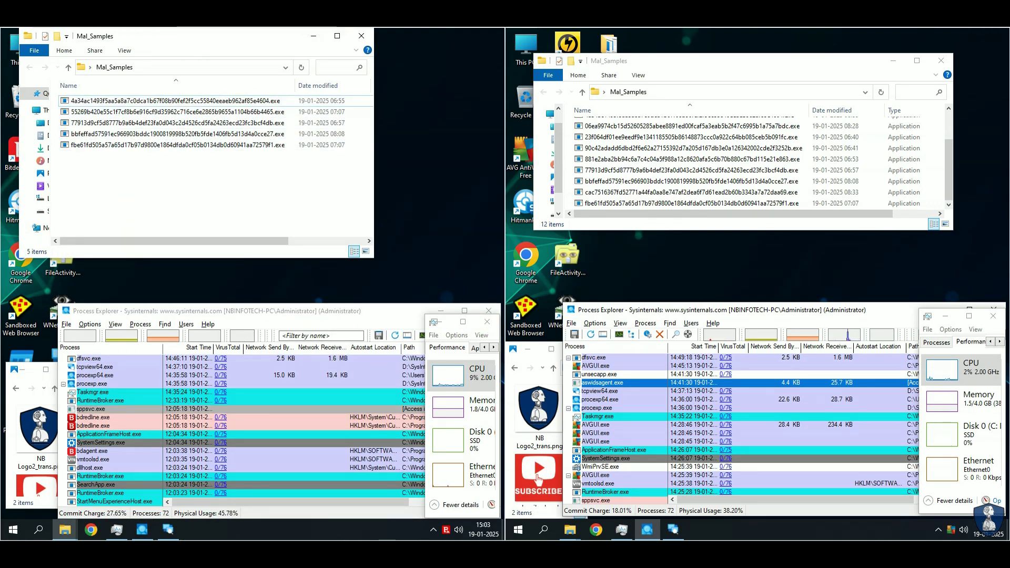
drag(231, 37, 250, 102)
right_click(102, 46)
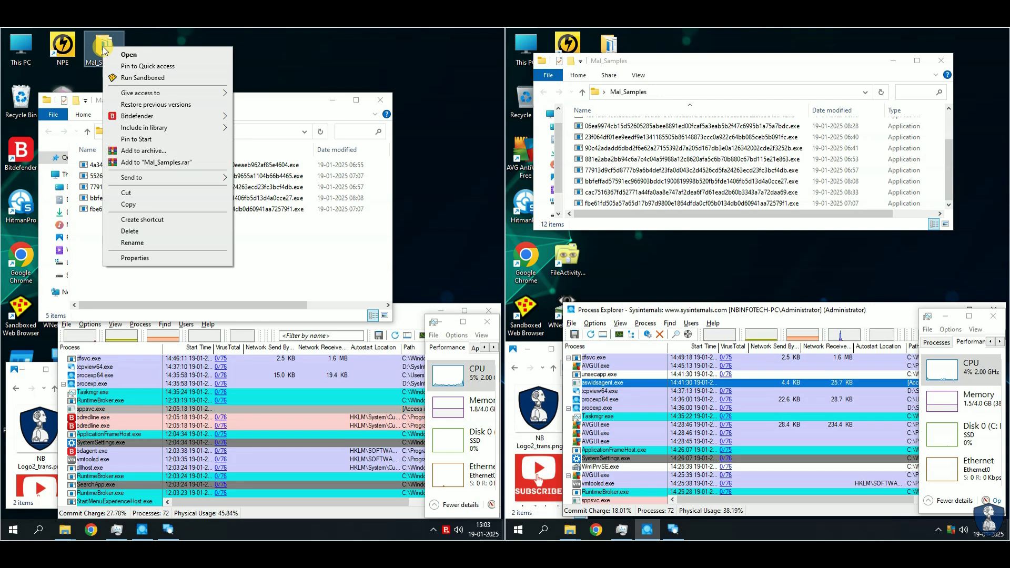
click(247, 270)
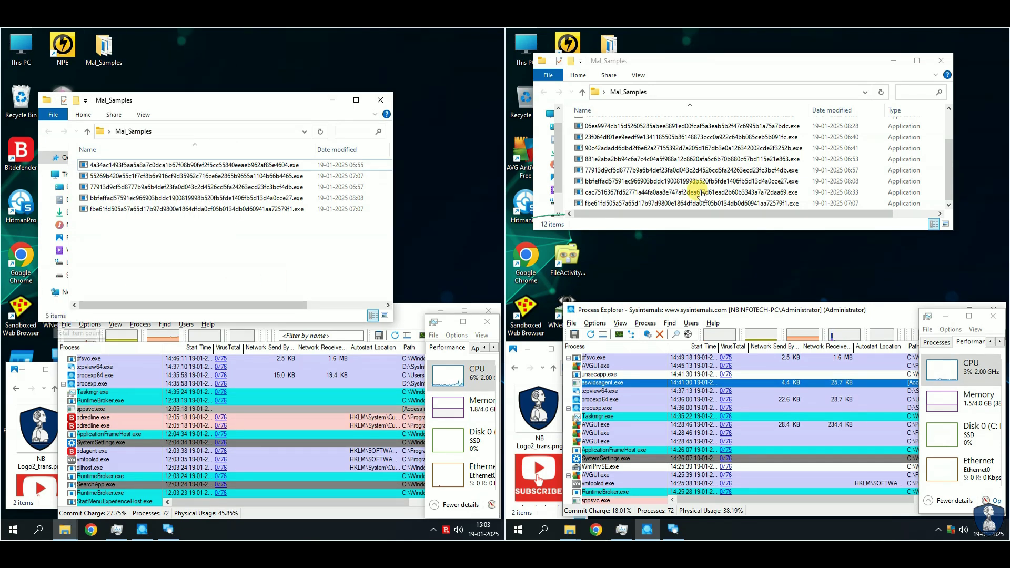
right_click(105, 45)
mouse_move(168, 114)
click(263, 114)
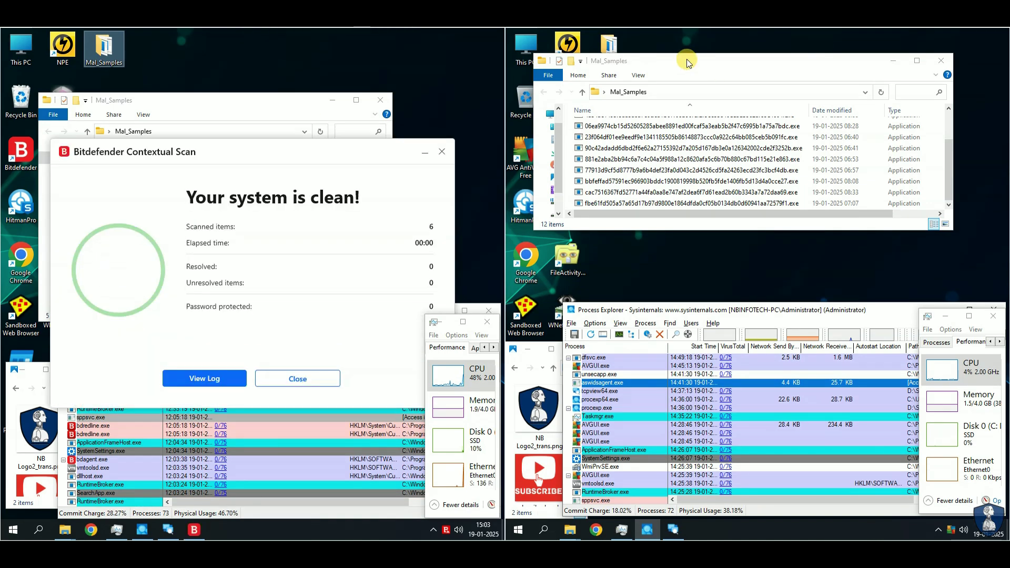
Scan the Mal_Samples folder with AVG, move the detected threats to quarantine and finish the scan results.
right_click(609, 47)
click(647, 119)
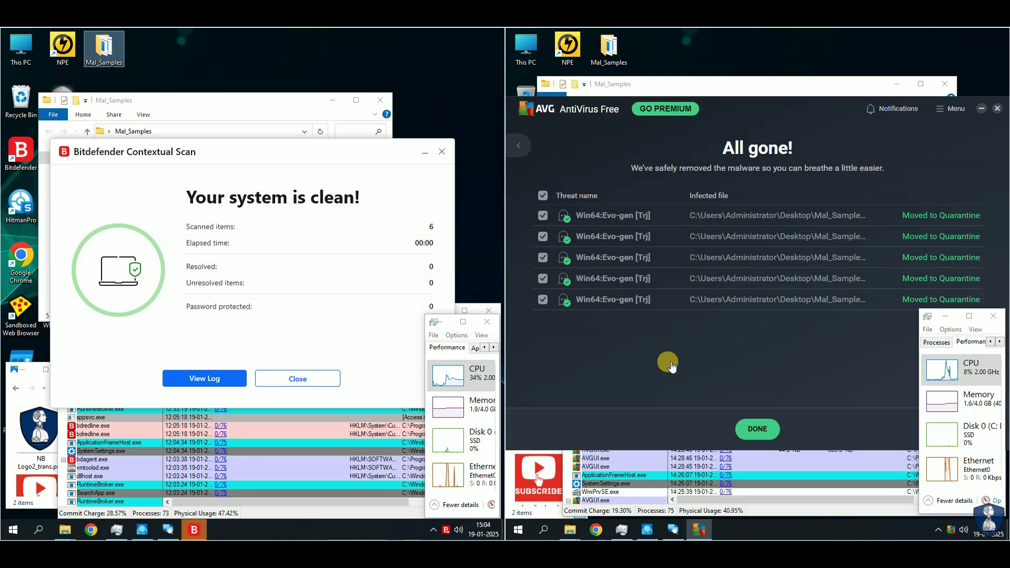
click(757, 430)
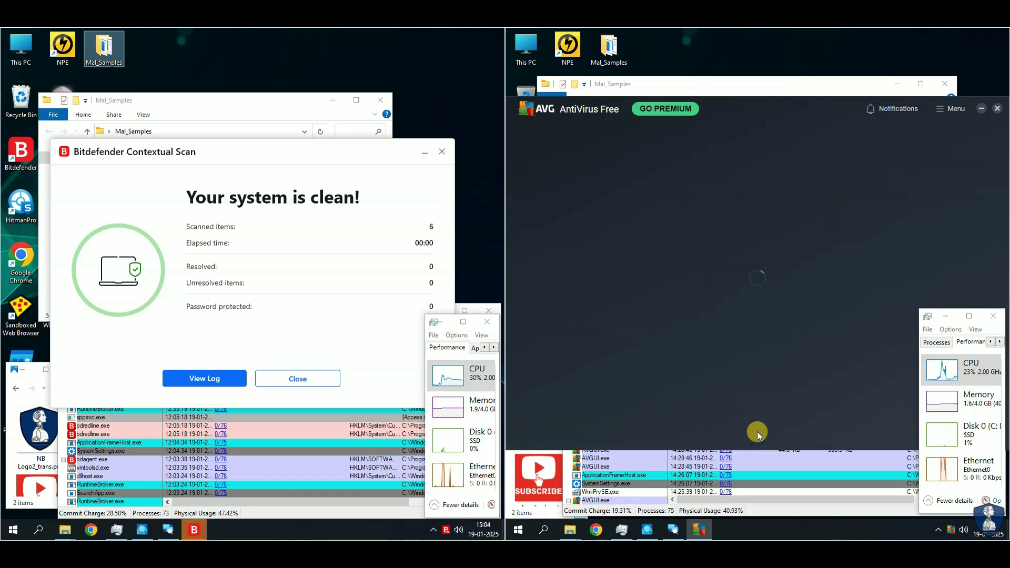
Close the Bitdefender scan results, the AVG window and the Mal_Samples folder windows on both desktops.
click(326, 320)
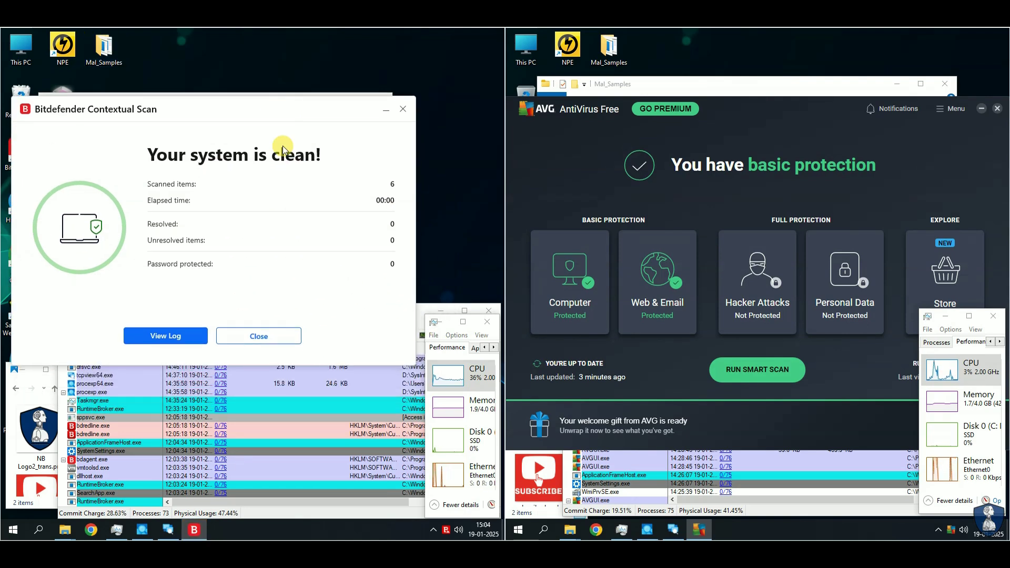
key(Escape)
key(ctrl+a)
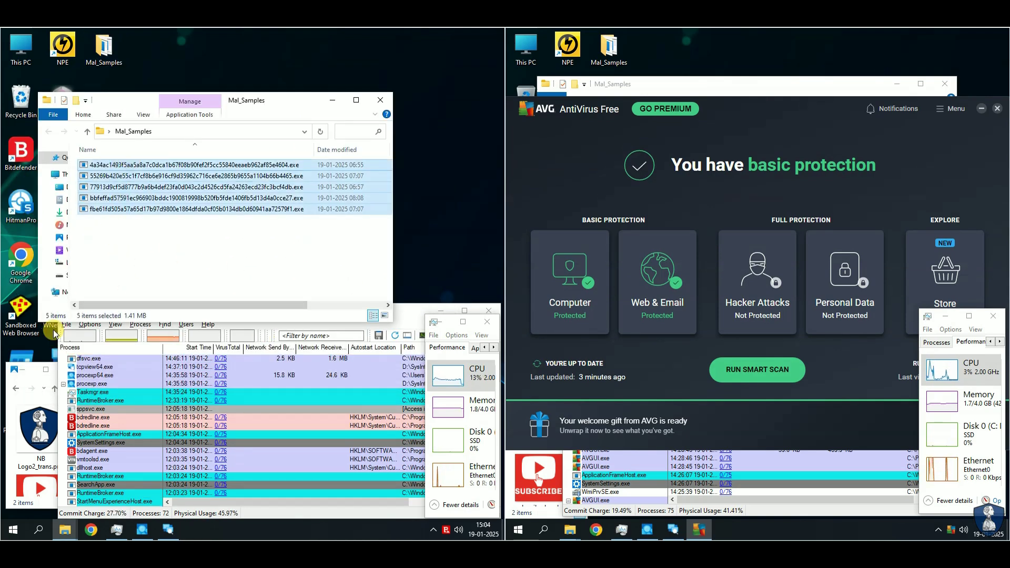
click(67, 322)
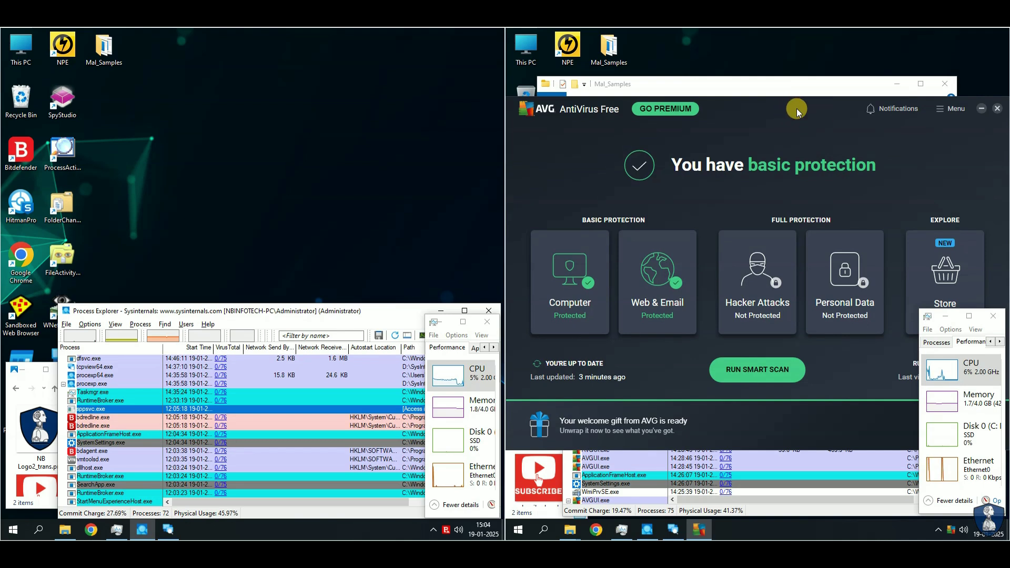
click(996, 109)
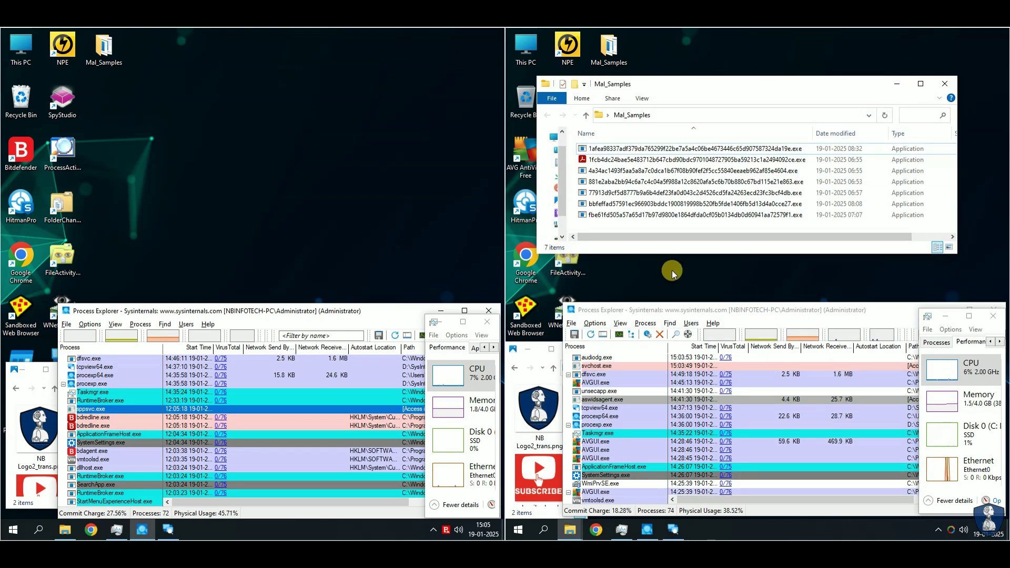
click(945, 93)
Run a Norton Power Eraser folder scan of Mal_Samples on the AVG desktop.
double_click(568, 46)
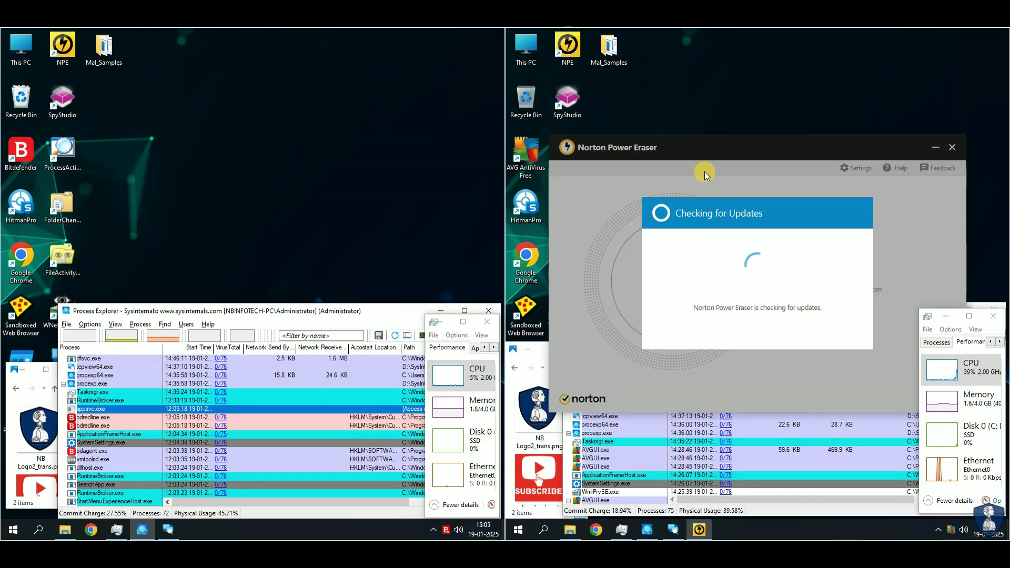
click(795, 321)
click(821, 239)
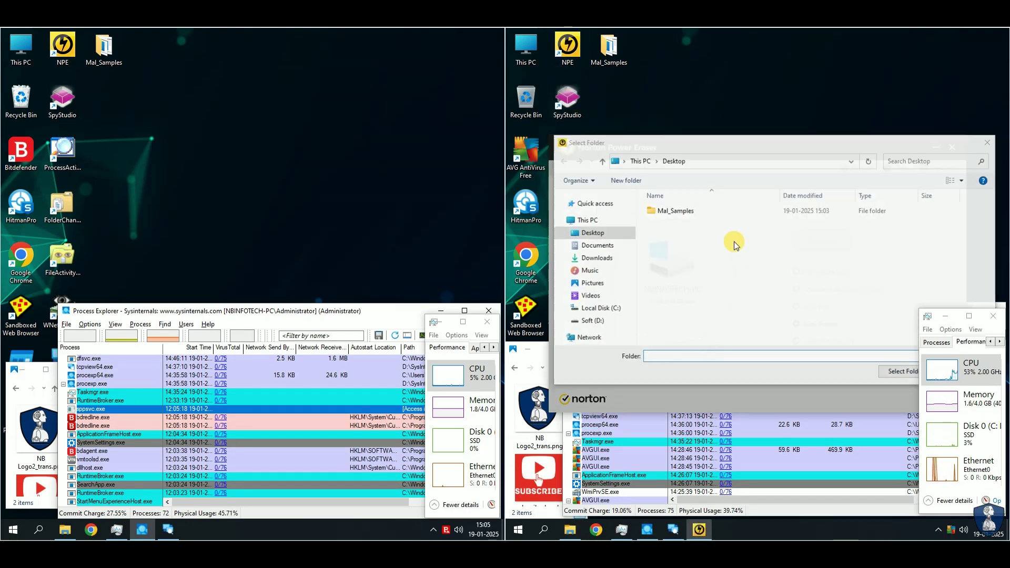
click(675, 210)
click(894, 372)
Open Norton Power Eraser on the Bitdefender desktop, accept the usage agreement and run a folder scan of Mal_Samples.
double_click(63, 46)
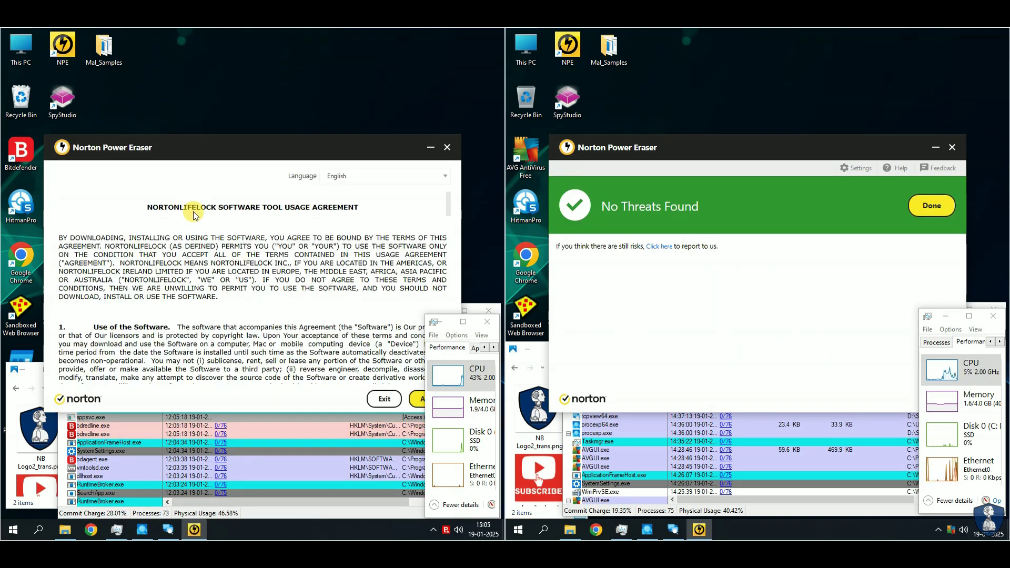
click(418, 399)
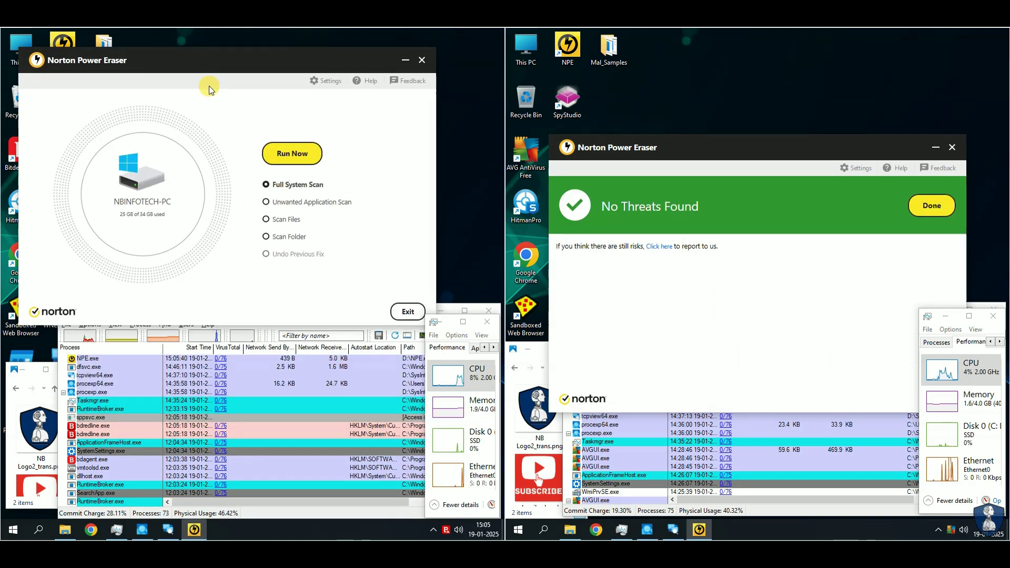
click(301, 160)
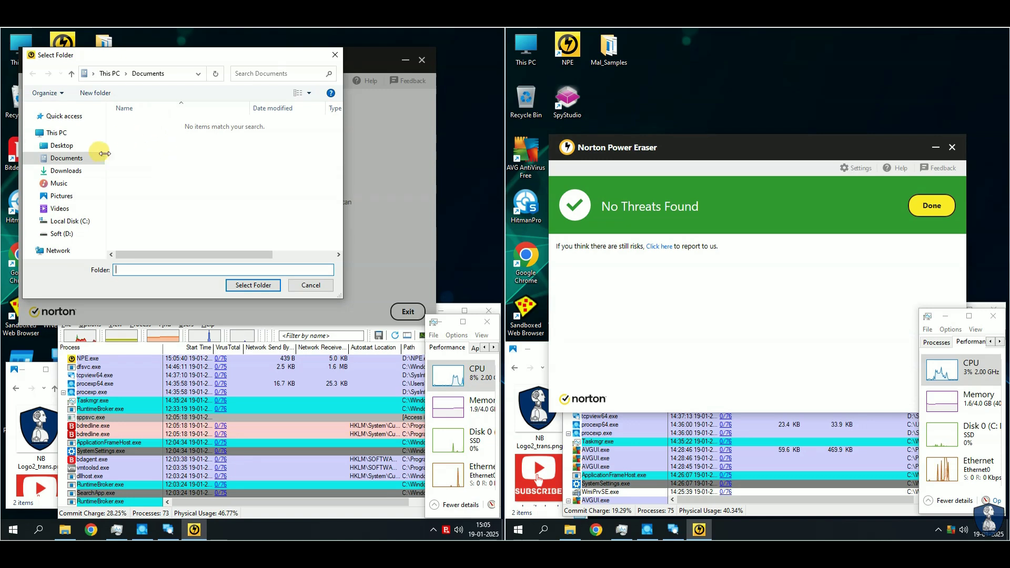
click(62, 145)
click(147, 129)
click(253, 284)
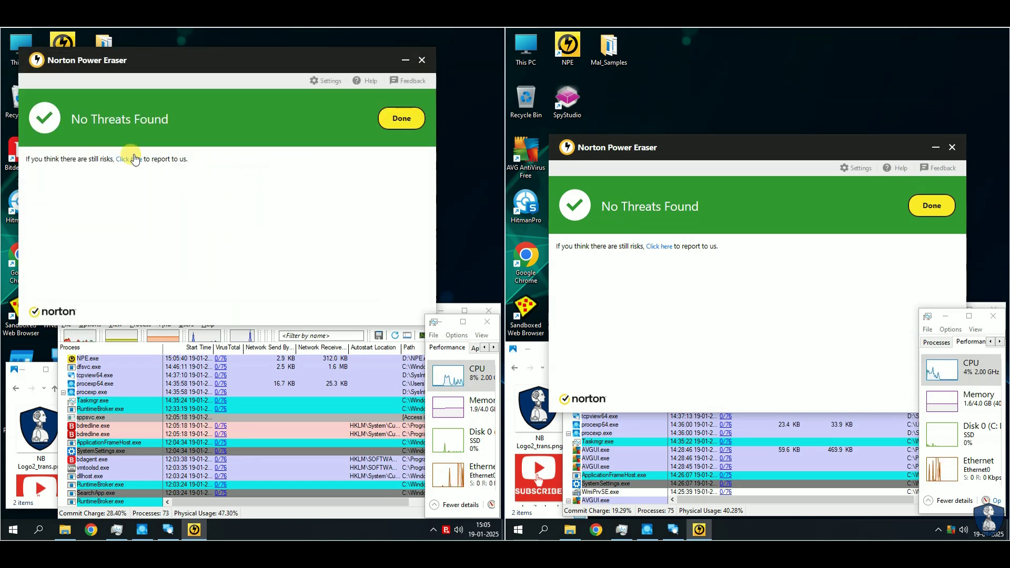
Dismiss the scan results and exit Norton Power Eraser on both desktops.
click(387, 125)
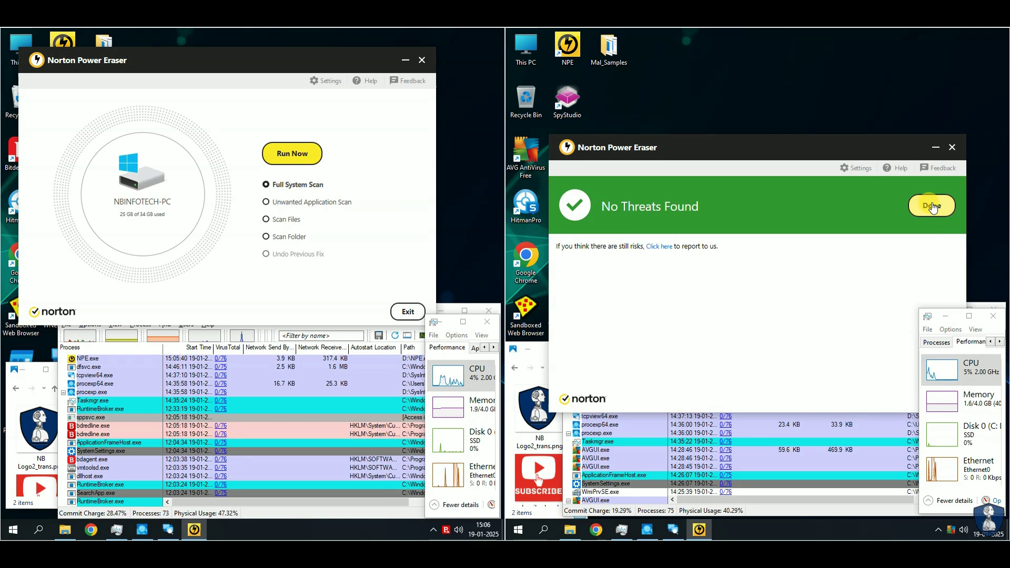
click(930, 211)
click(857, 167)
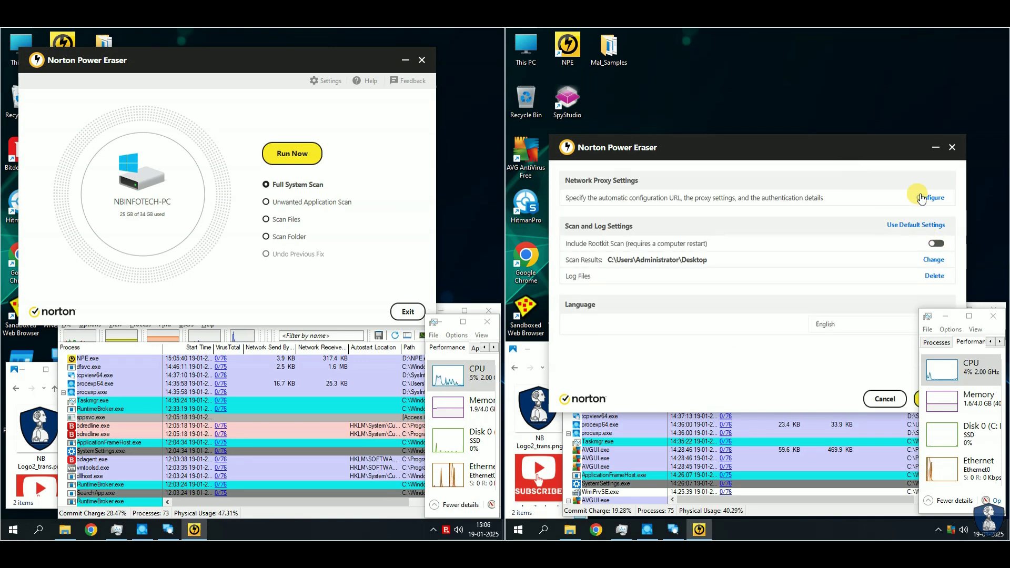
click(951, 147)
click(408, 311)
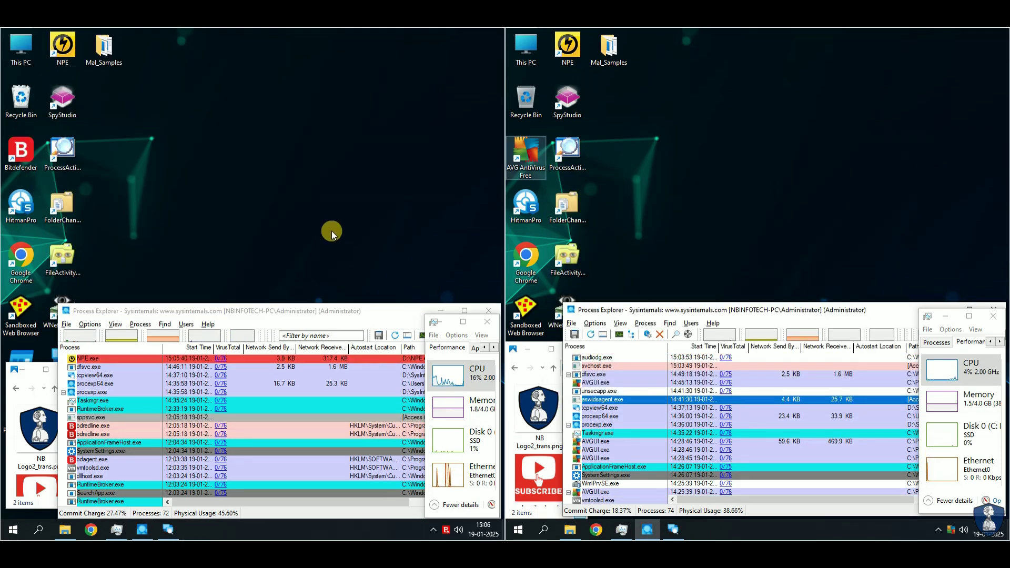
Open Bitdefender Antivirus Free, dismiss the quick actions editor and restart the device from its dashboard recommendation.
double_click(19, 153)
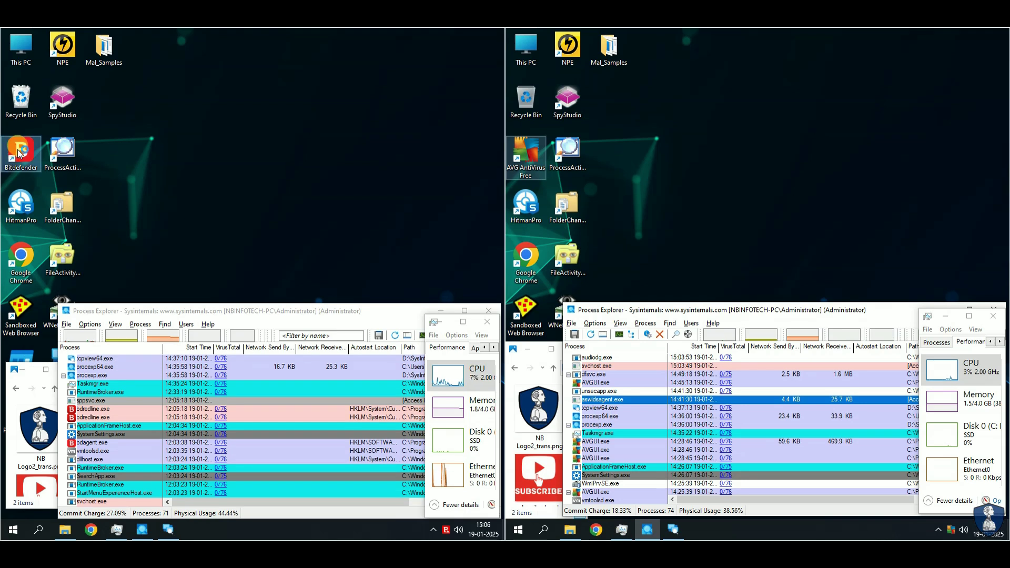
click(408, 376)
click(286, 480)
click(381, 381)
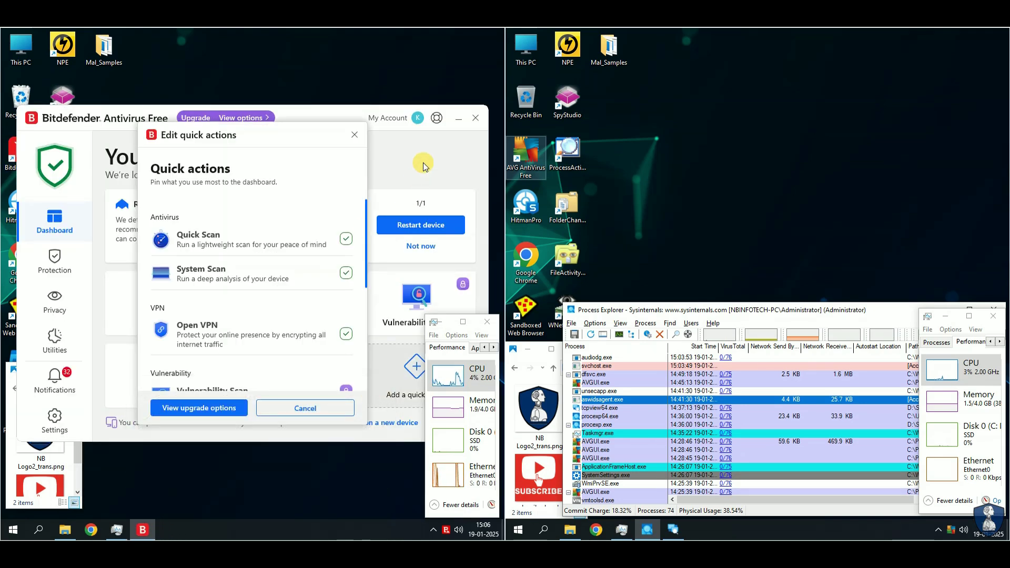
click(355, 135)
click(418, 231)
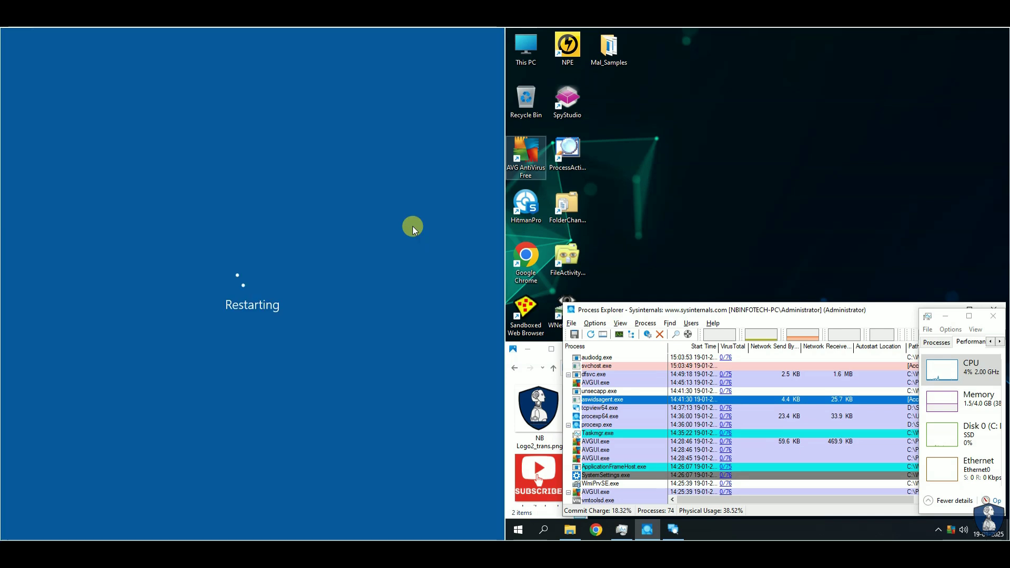
Close Process Explorer, TCPView and the image folder on the AVG desktop, then open AVG AntiVirus Free and run a Smart Scan.
click(965, 224)
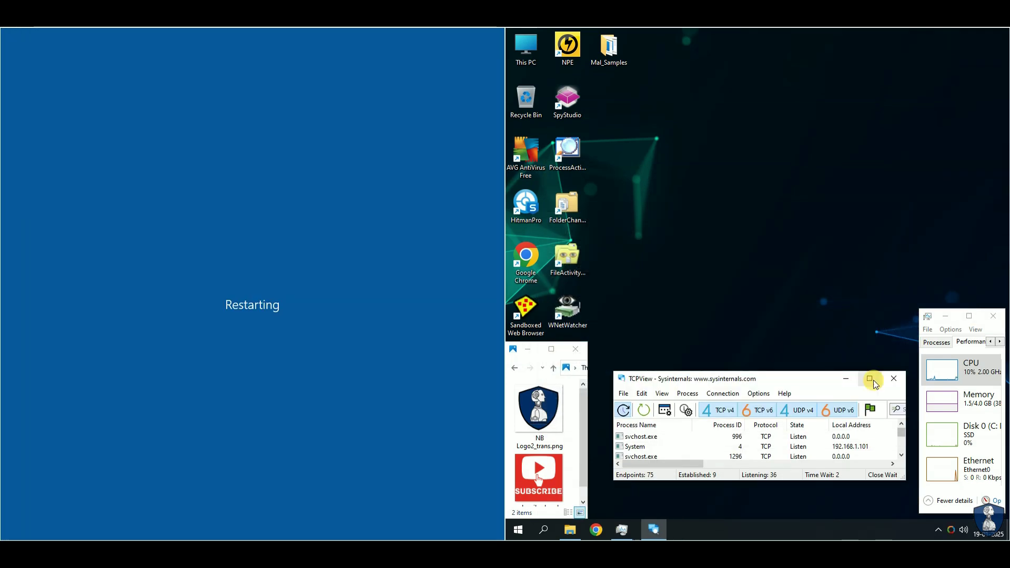
click(896, 377)
key(alt+F4)
double_click(525, 152)
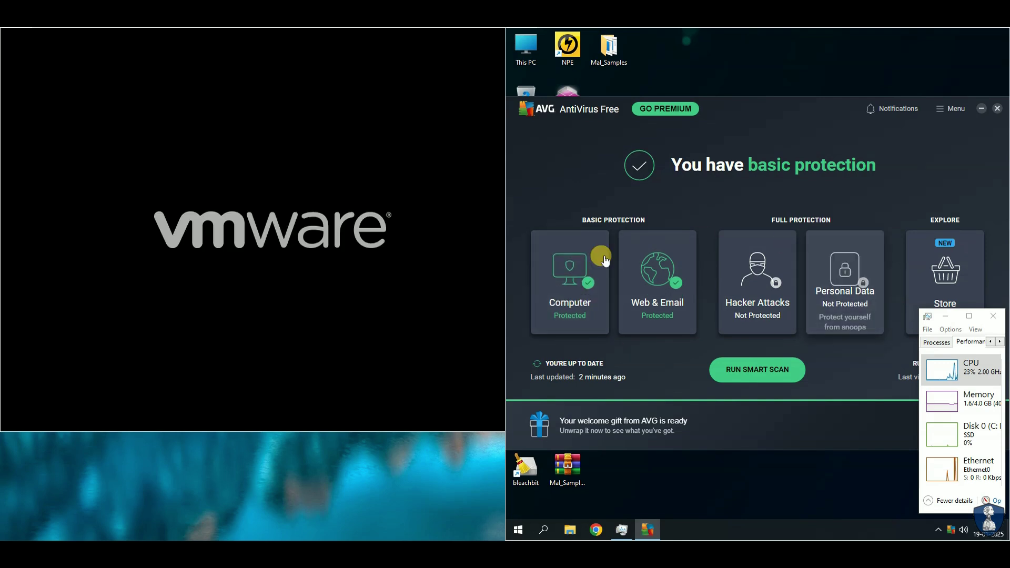
click(762, 368)
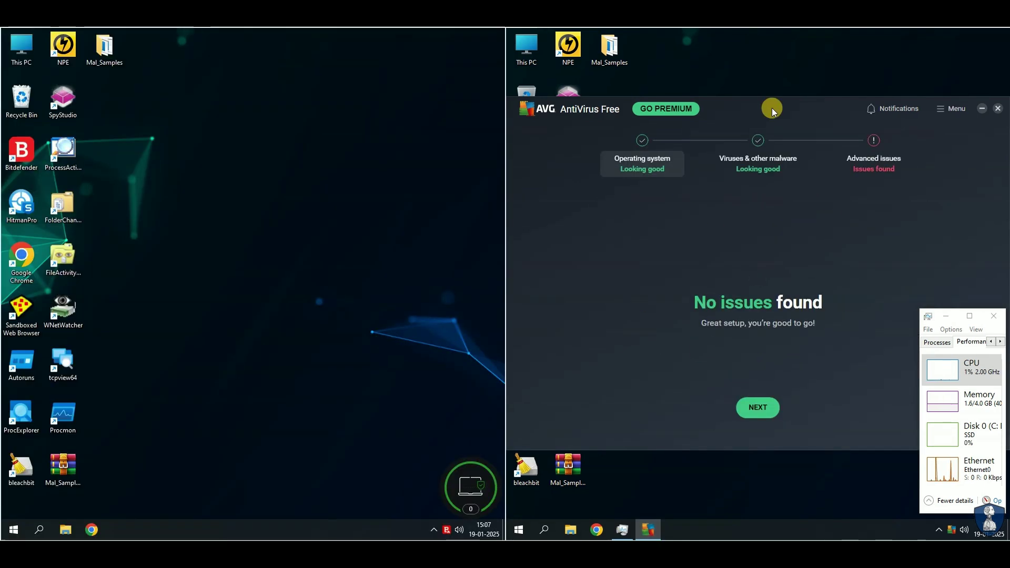
Open Bitdefender Antivirus Free, then skip AVG's advanced issues, close the Smart Scan with its slowdown notice and close AVG.
click(18, 152)
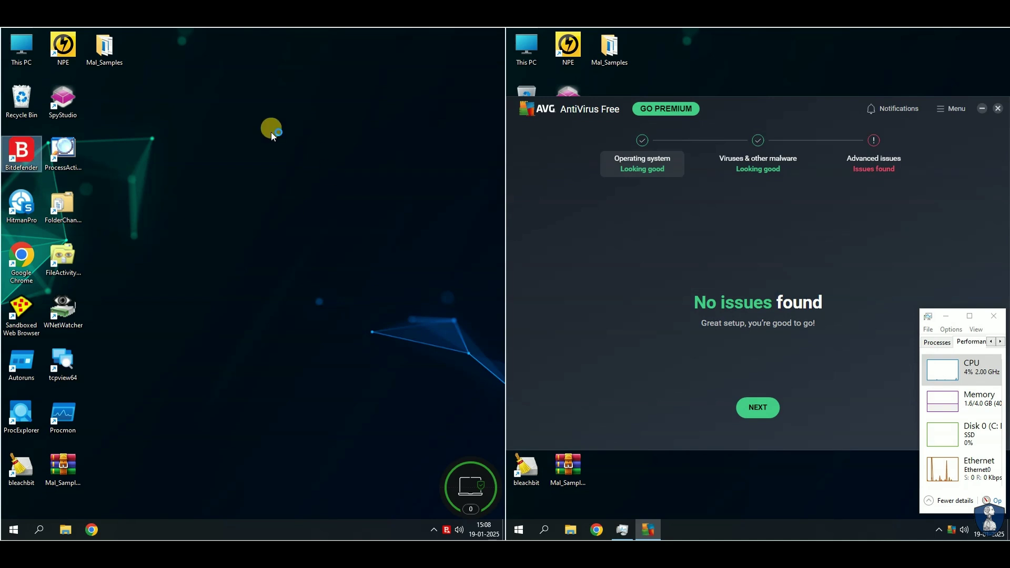
click(757, 408)
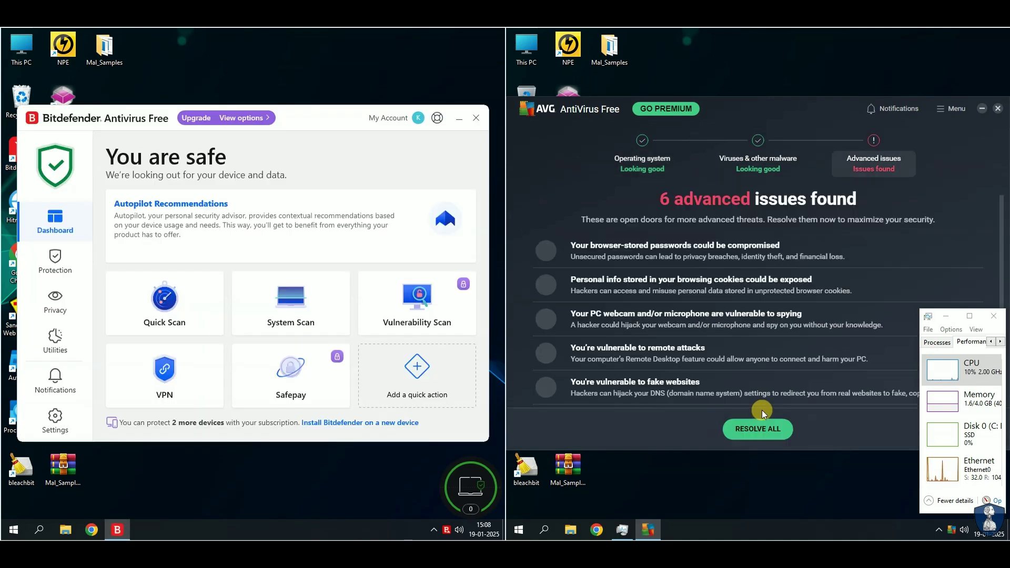
drag(767, 102, 660, 93)
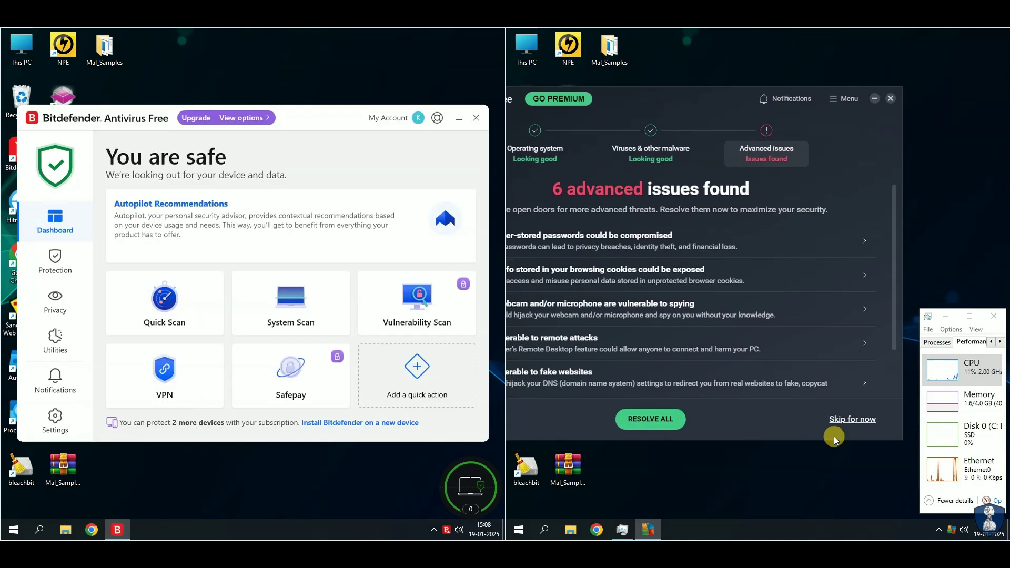
click(847, 420)
click(699, 290)
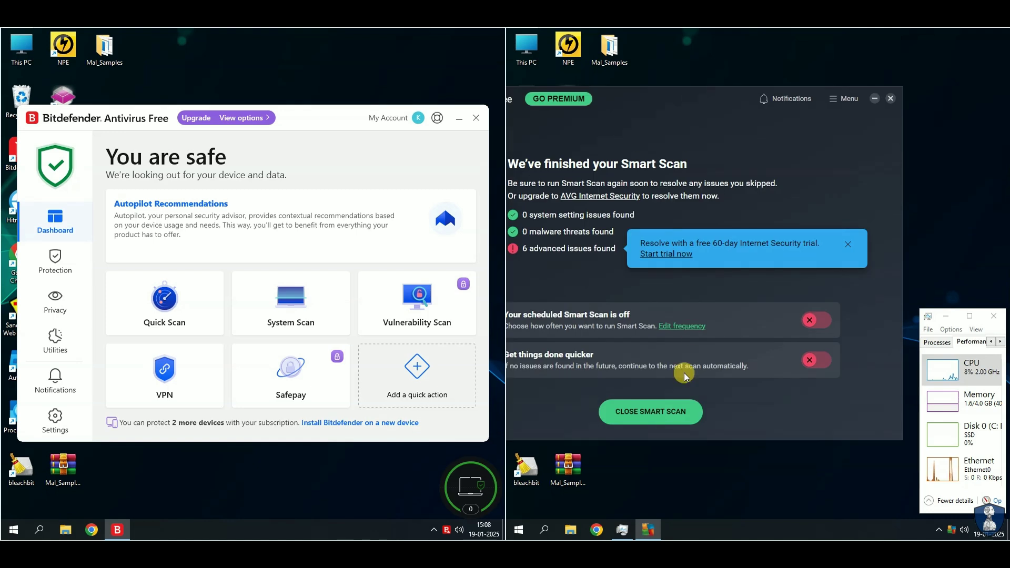
click(643, 410)
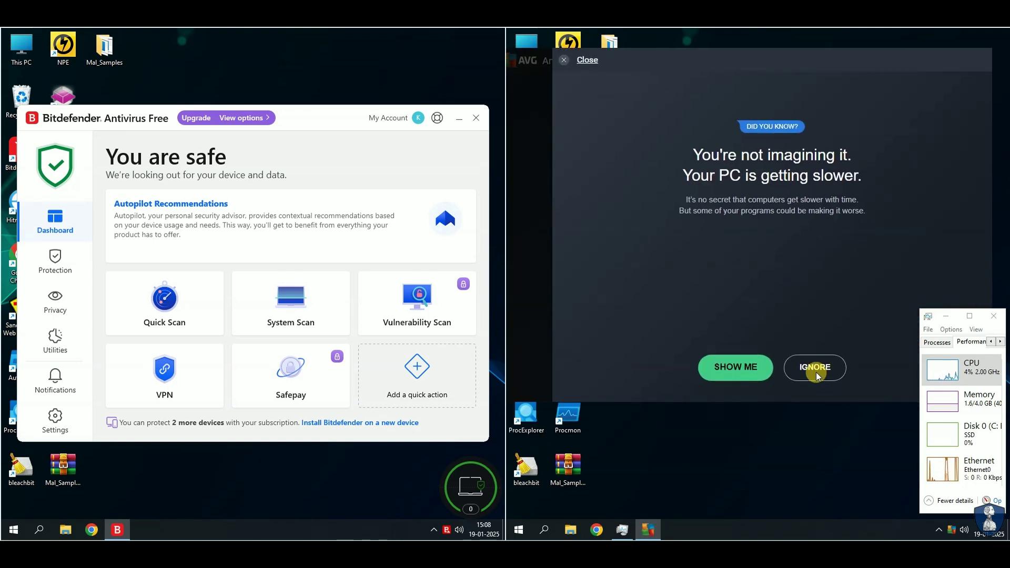
click(814, 368)
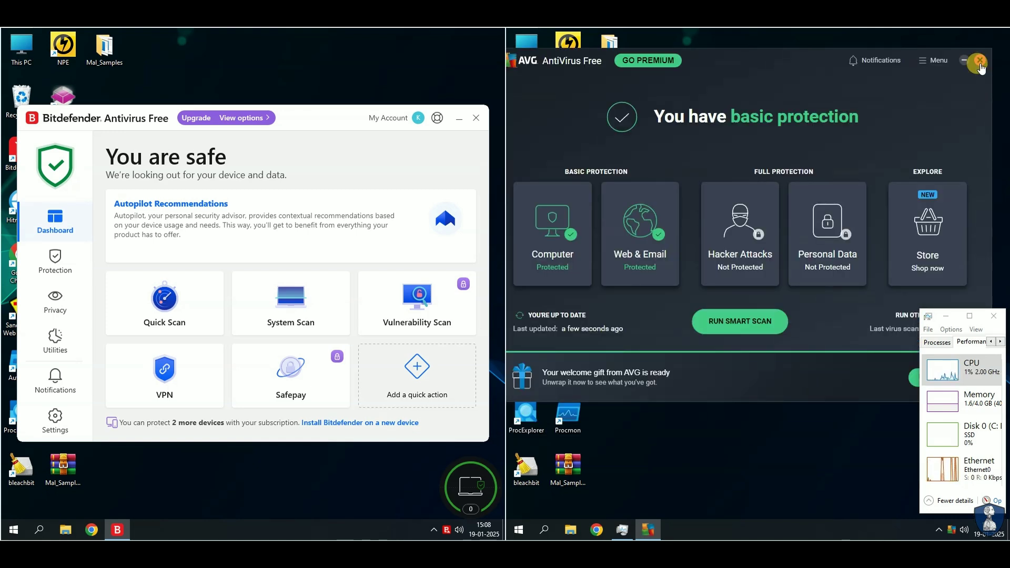
click(979, 61)
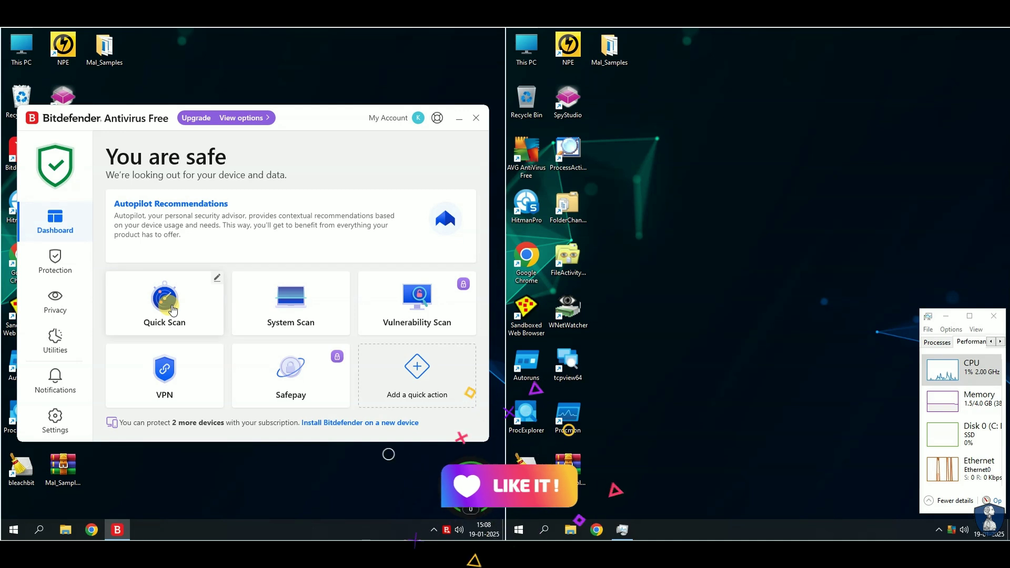
Run a Bitdefender Quick Scan, and on the AVG desktop run a Norton Power Eraser Full System Scan with Include Rootkit Scan.
click(147, 310)
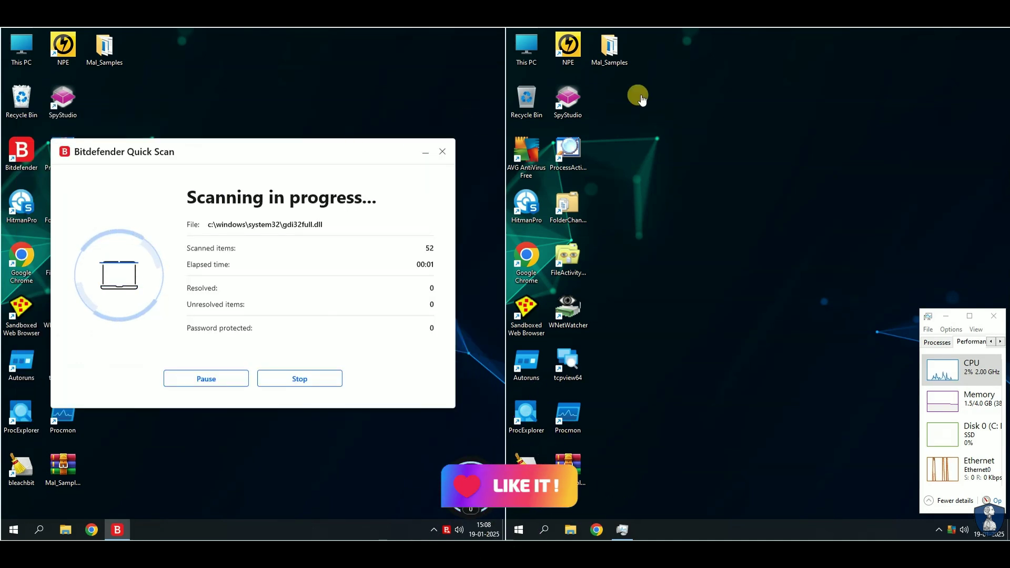
double_click(568, 48)
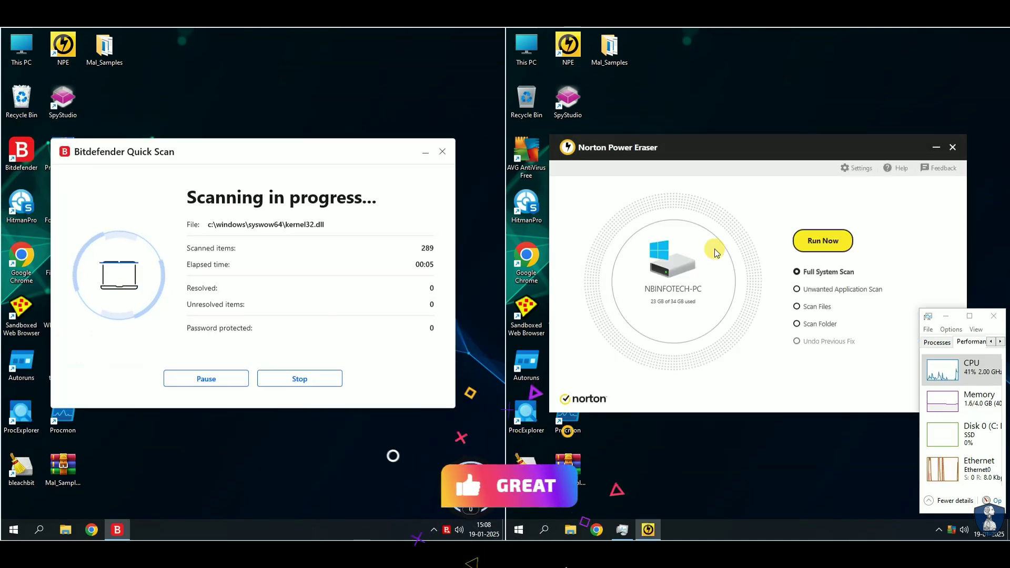
click(855, 168)
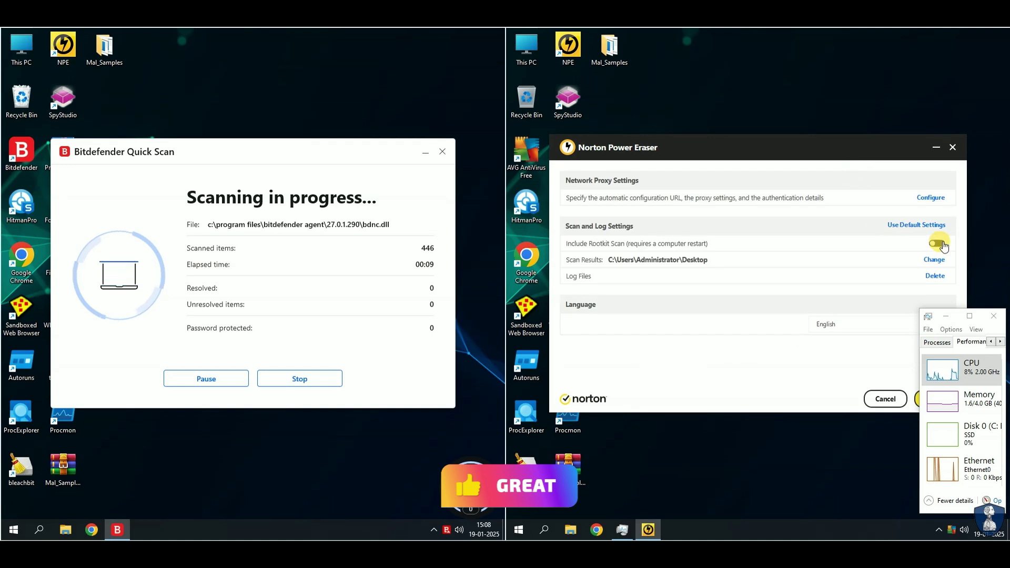
click(902, 301)
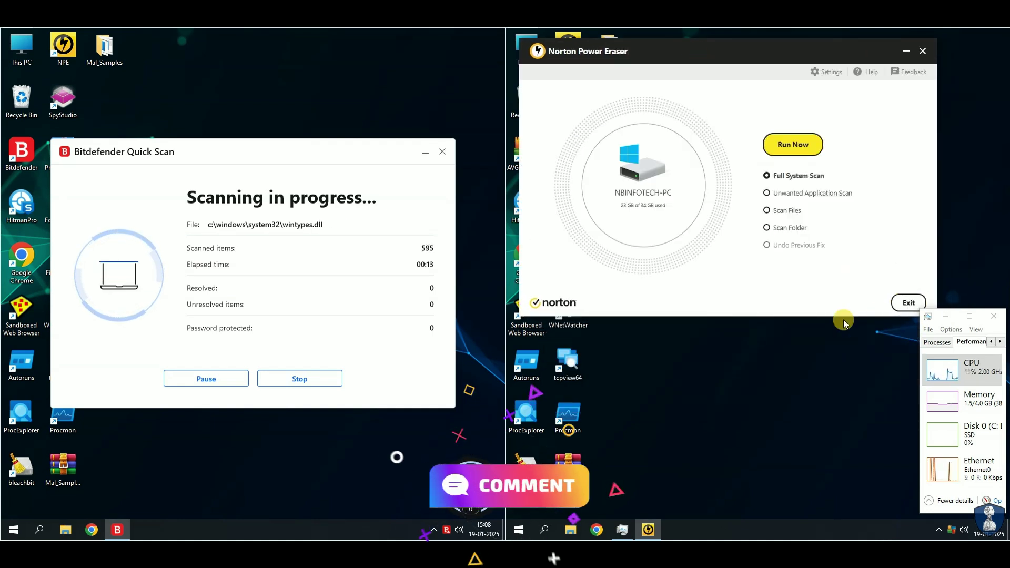
click(793, 146)
click(807, 238)
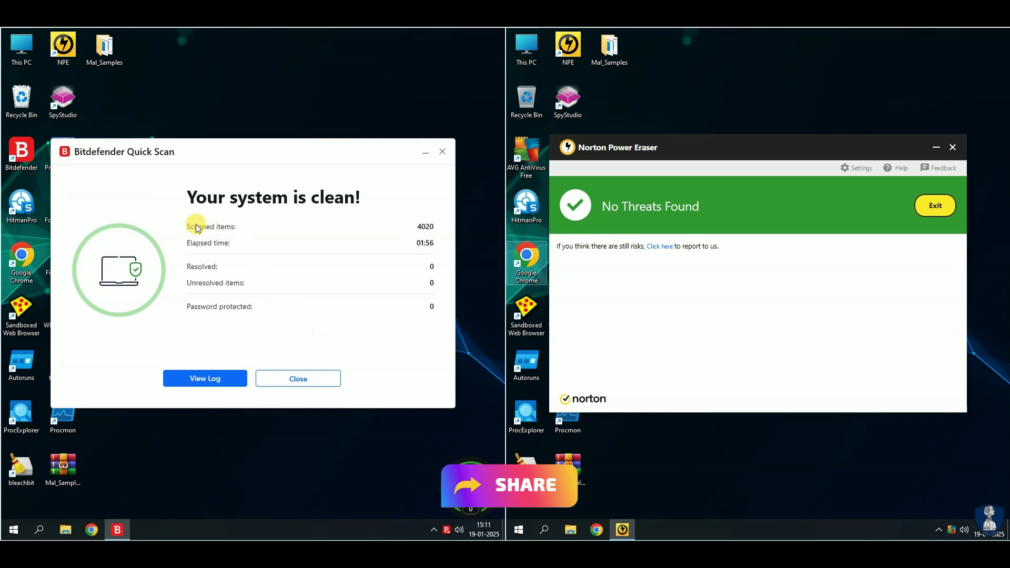
Close the Bitdefender Quick Scan results and run a Norton Power Eraser Full System Scan with Include Rootkit Scan on that desktop.
click(290, 382)
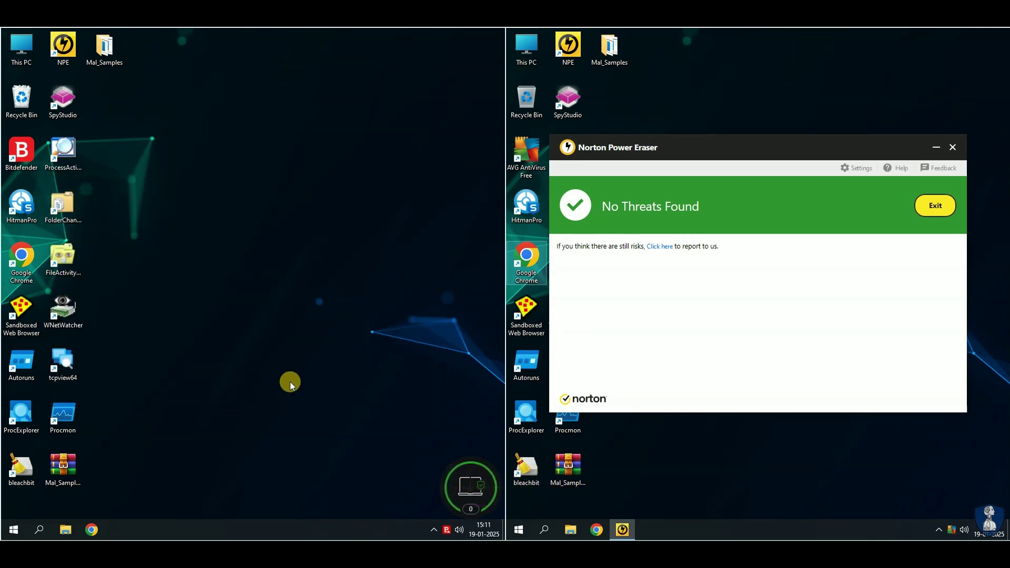
double_click(62, 48)
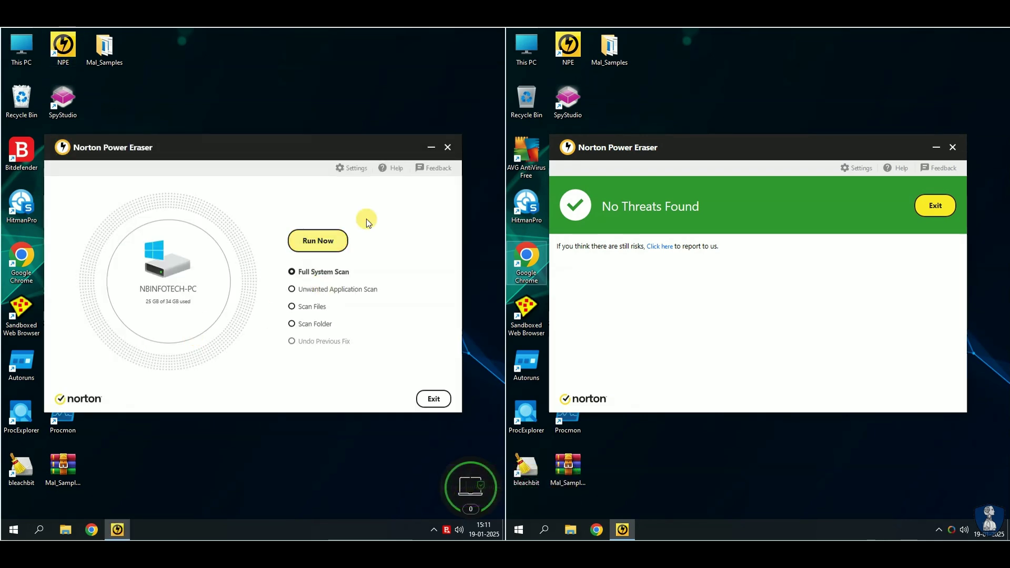
click(351, 167)
click(429, 399)
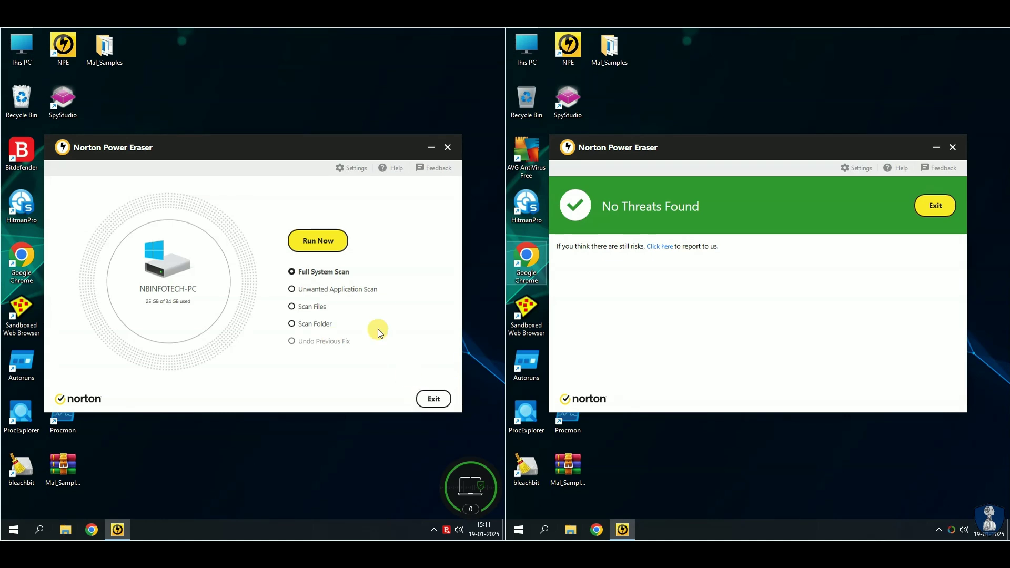
click(332, 332)
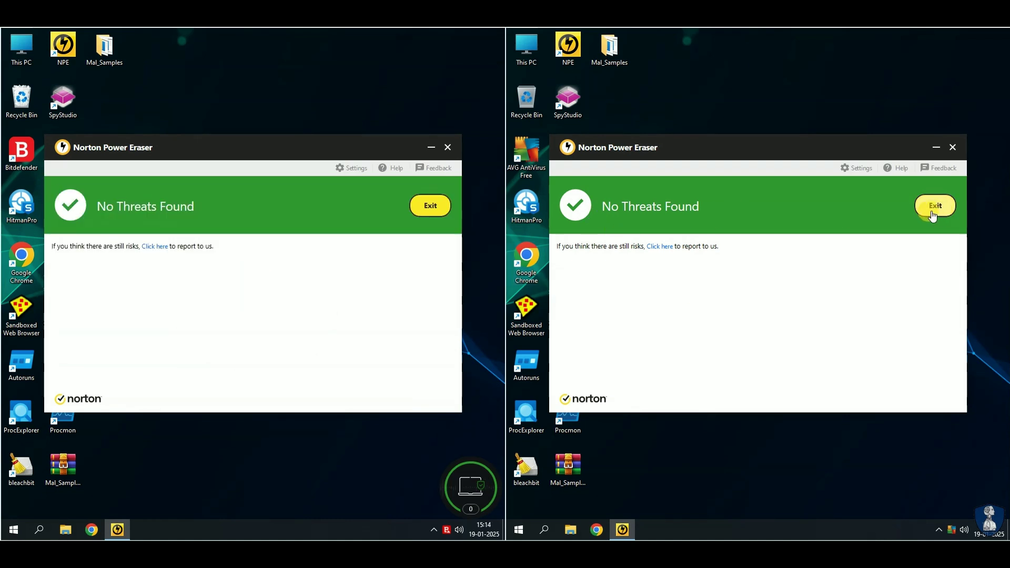
Exit Norton Power Eraser on both desktops and run a HitmanPro scan on each system.
click(933, 215)
click(421, 204)
double_click(21, 204)
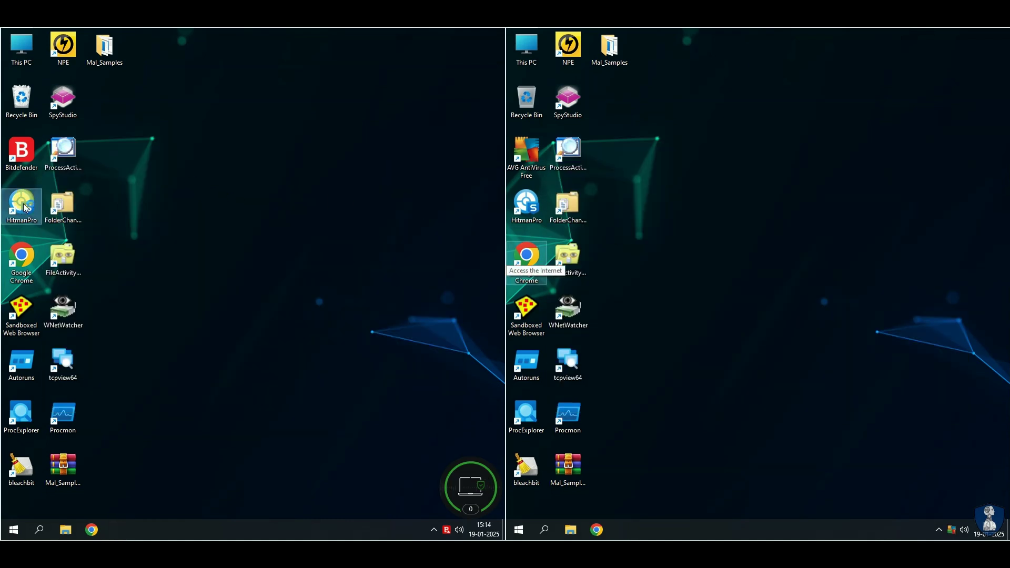
click(334, 407)
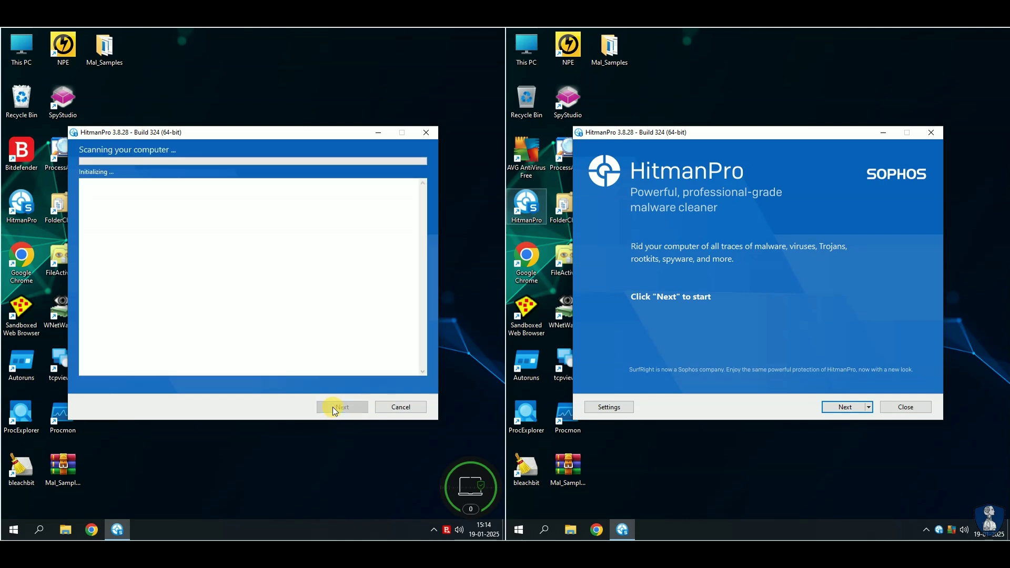
click(842, 407)
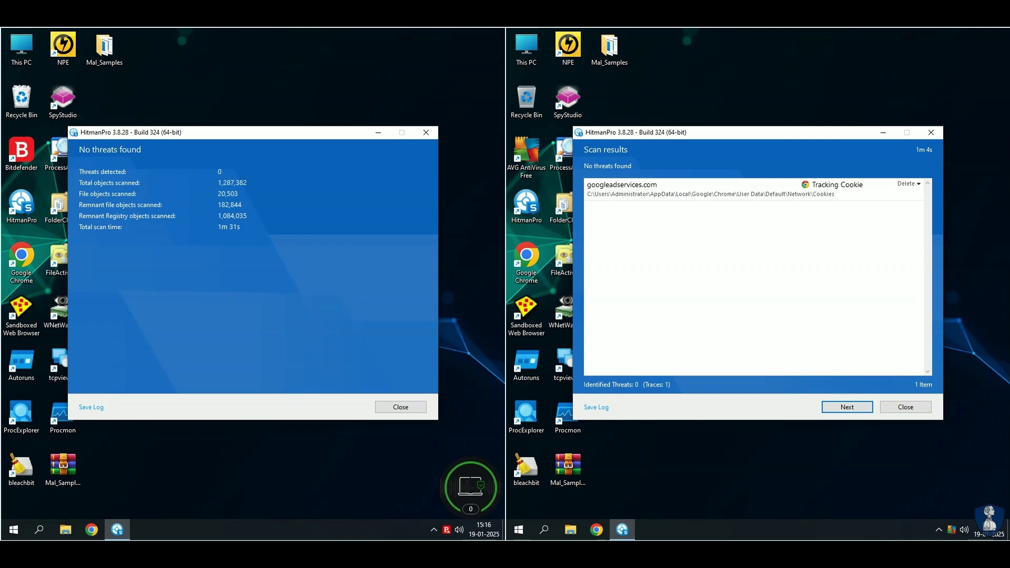
Delete the googleadservices.com tracking cookie in HitmanPro on the AVG desktop and close HitmanPro on both desktops.
click(844, 406)
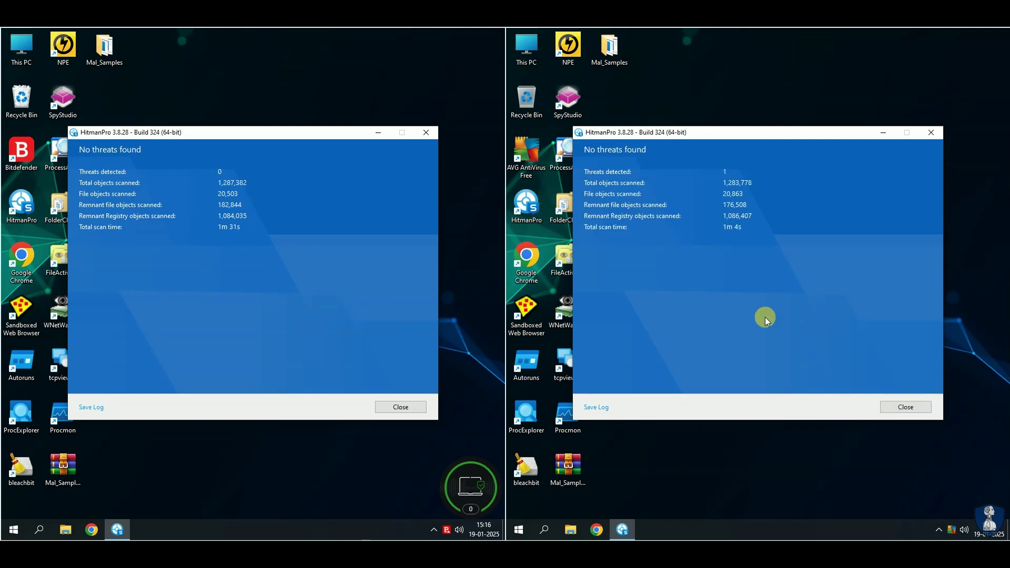
key(Return)
click(399, 407)
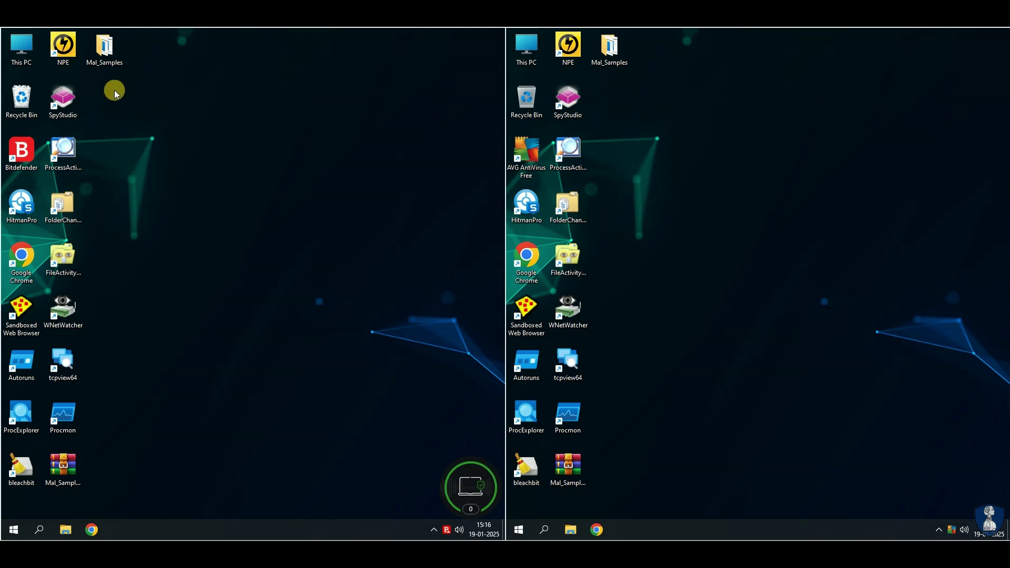
Open the Mal_Samples folder on both desktops and select all remaining samples to check their number.
double_click(104, 46)
double_click(602, 43)
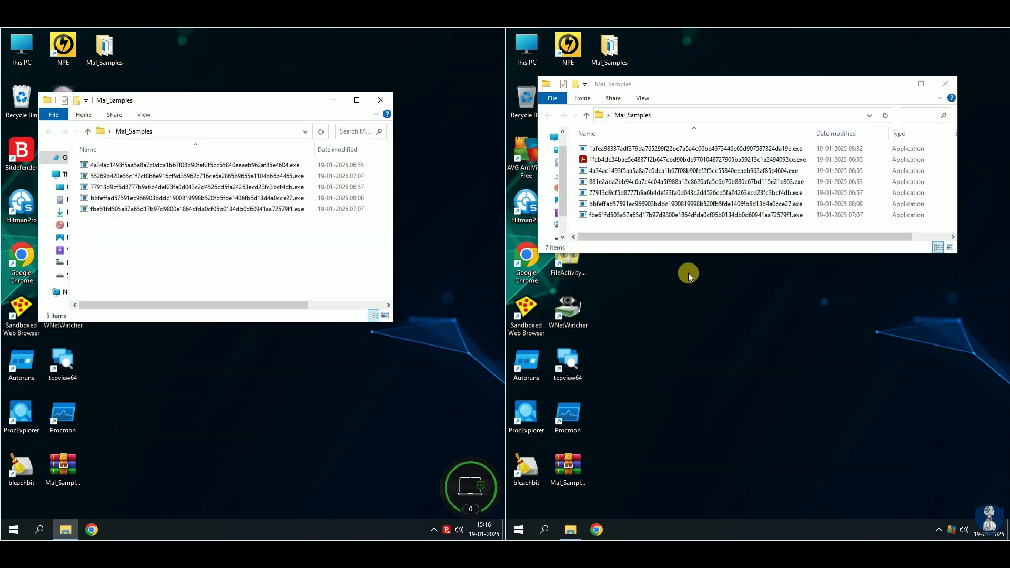
drag(635, 271, 652, 133)
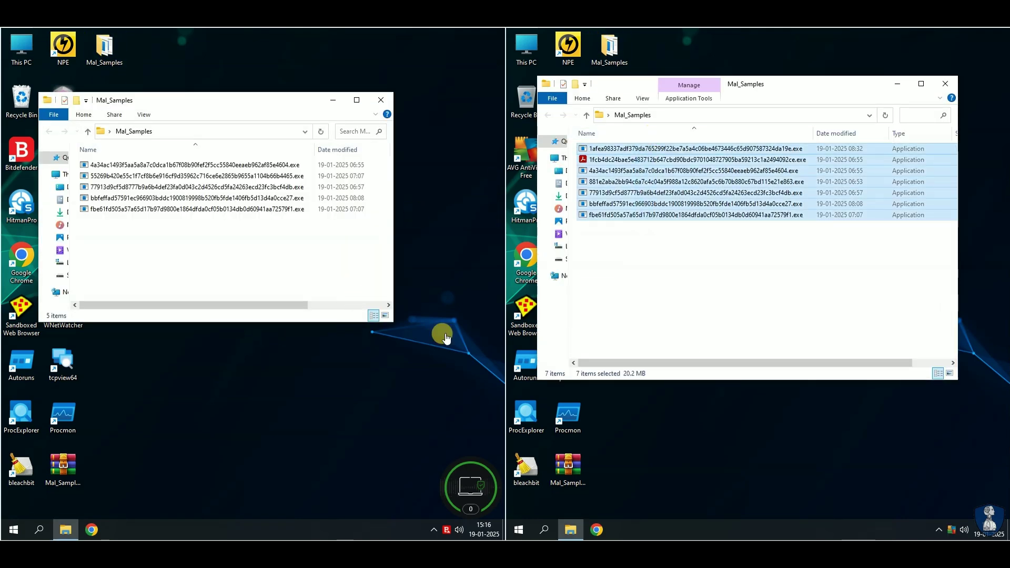
key(ctrl+a)
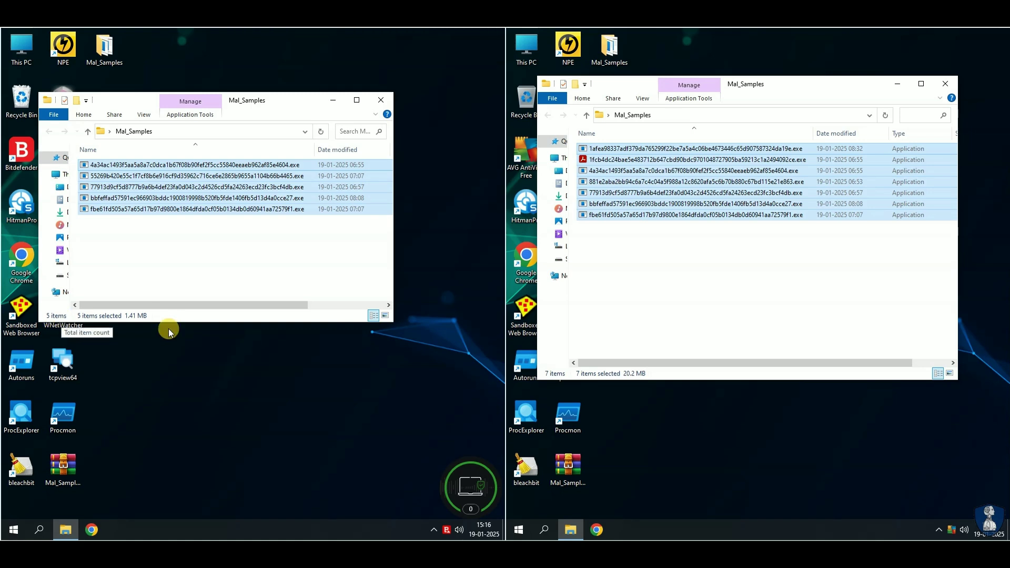
Close Mal_Samples on the AVG desktop and submit the sample beginning 4a34ac1493 to VirusTotal in Chrome on the Bitdefender desktop.
click(91, 530)
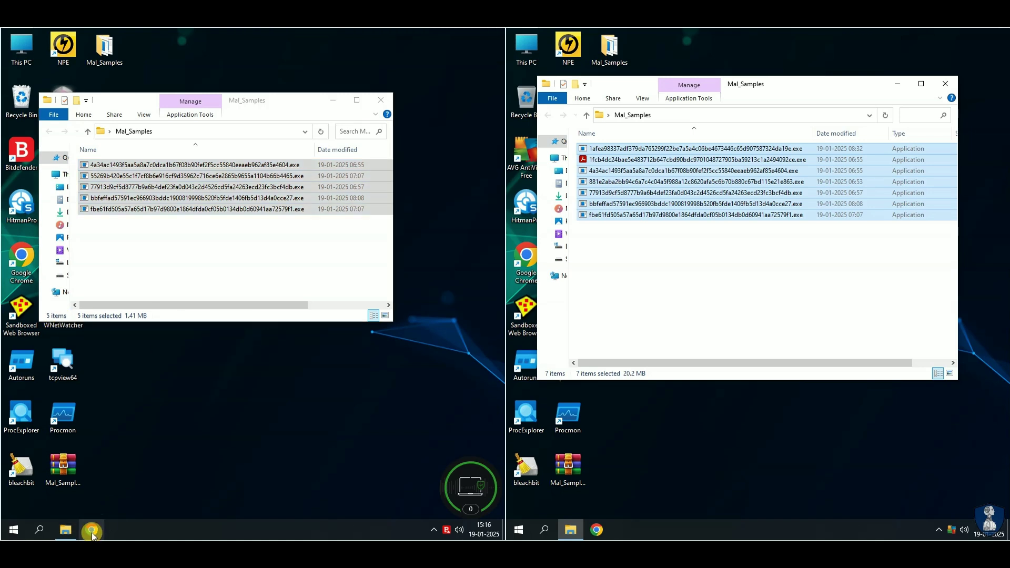
click(945, 85)
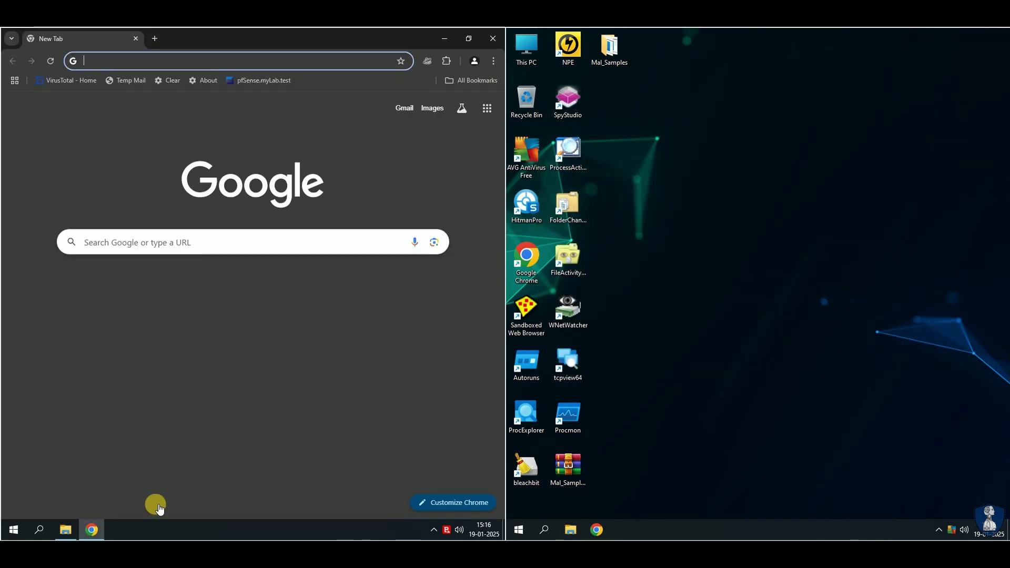
click(65, 530)
click(55, 82)
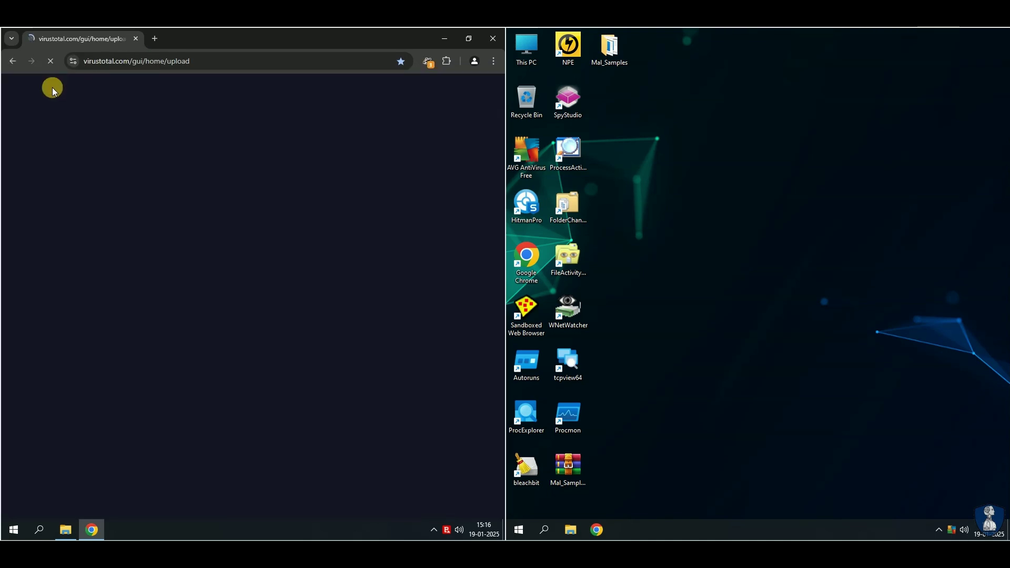
click(65, 530)
drag(116, 103, 113, 320)
drag(105, 386, 131, 230)
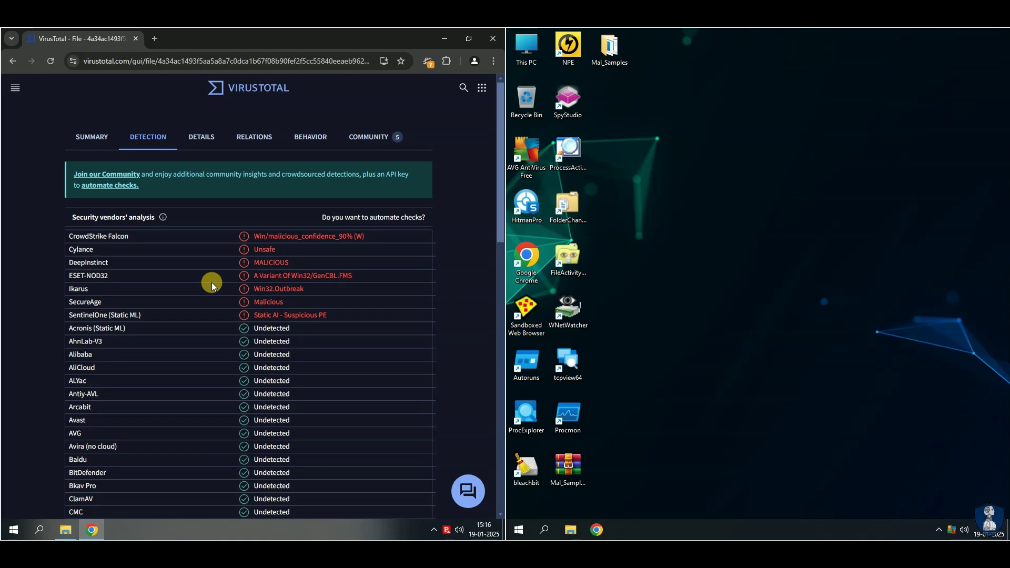
Review the first sample's VirusTotal summary and examine the security vendors' verdicts in its detection list.
click(95, 146)
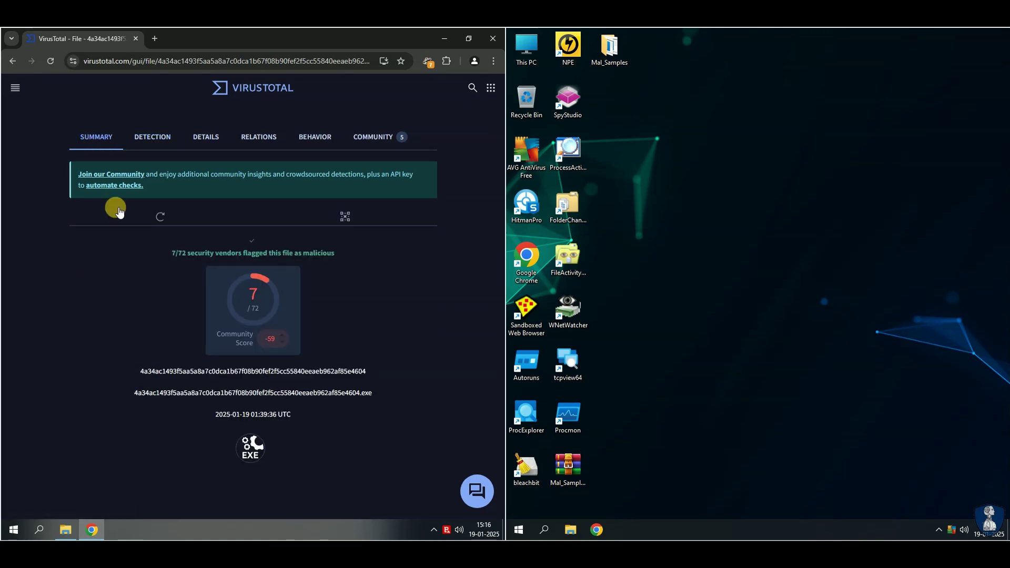
click(152, 137)
click(92, 138)
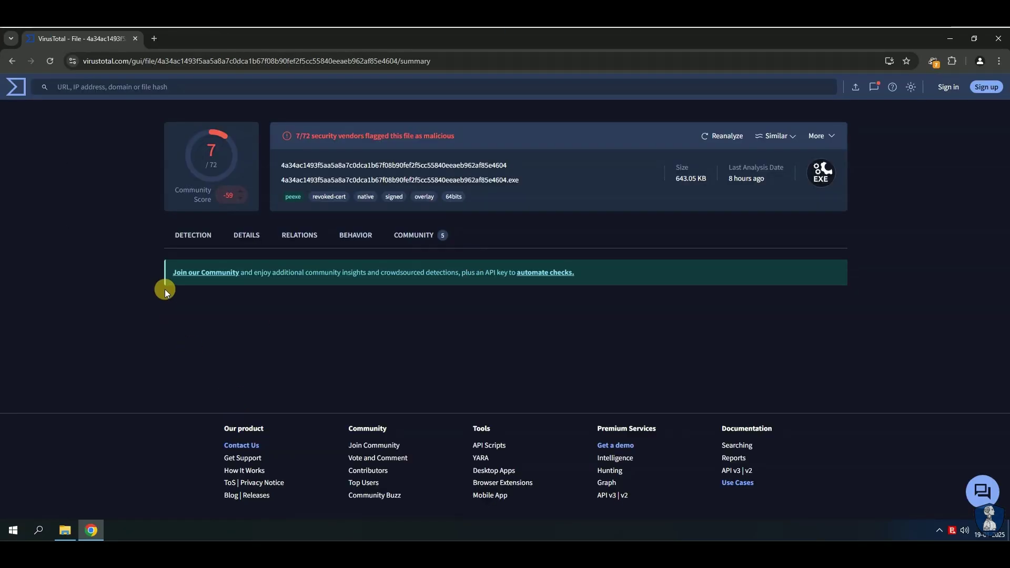
click(191, 235)
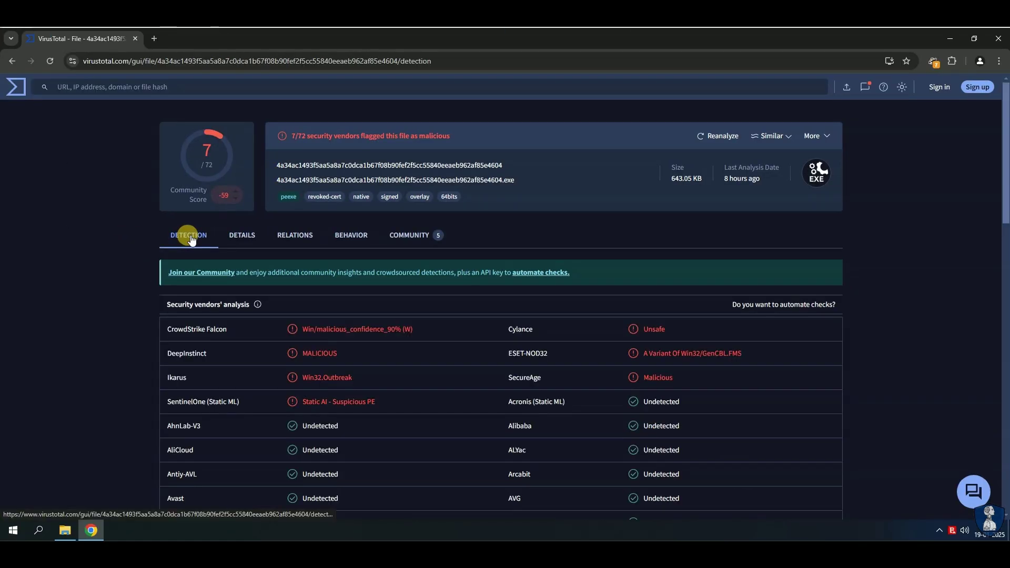
click(241, 241)
click(174, 236)
scroll(110, 256, down, 5)
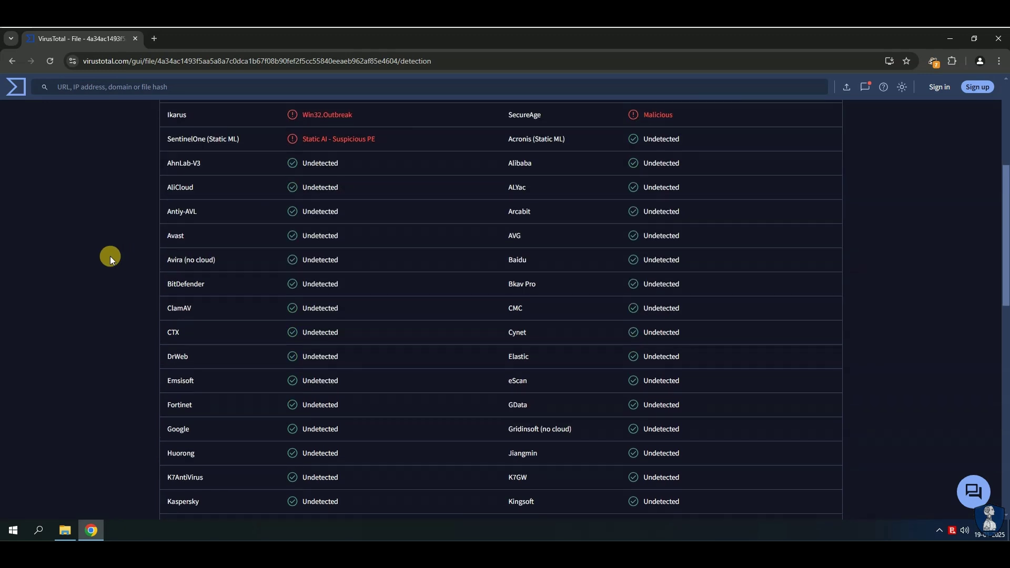
scroll(110, 256, up, 5)
Submit the sample beginning 55269b420e from Mal_Samples to VirusTotal and check its detection ratio.
click(65, 530)
click(210, 373)
drag(210, 373, 378, 211)
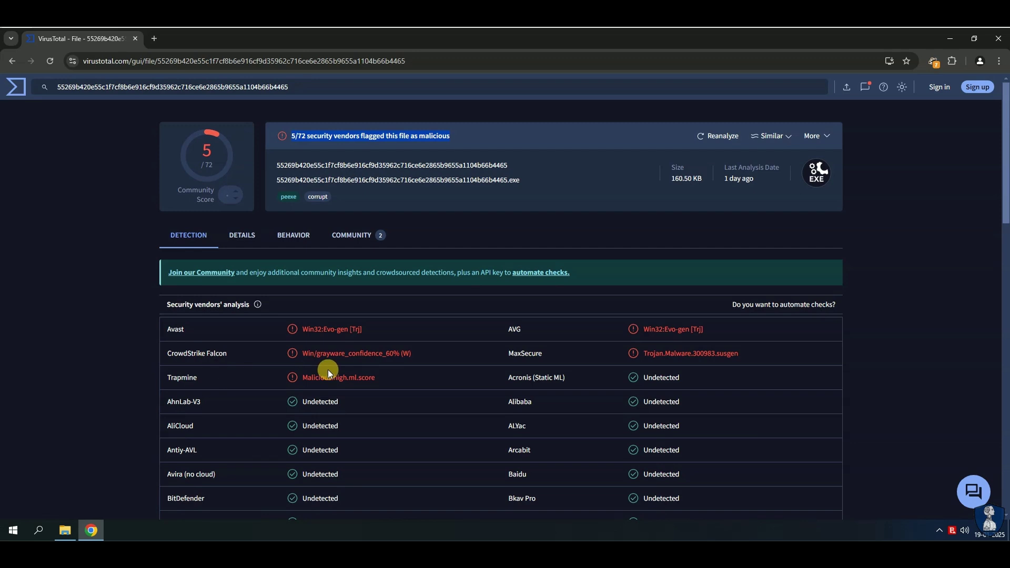
Submit the sample beginning 77913d9cf5 to VirusTotal and review which security vendors flag it.
click(65, 530)
click(211, 386)
drag(210, 386, 328, 226)
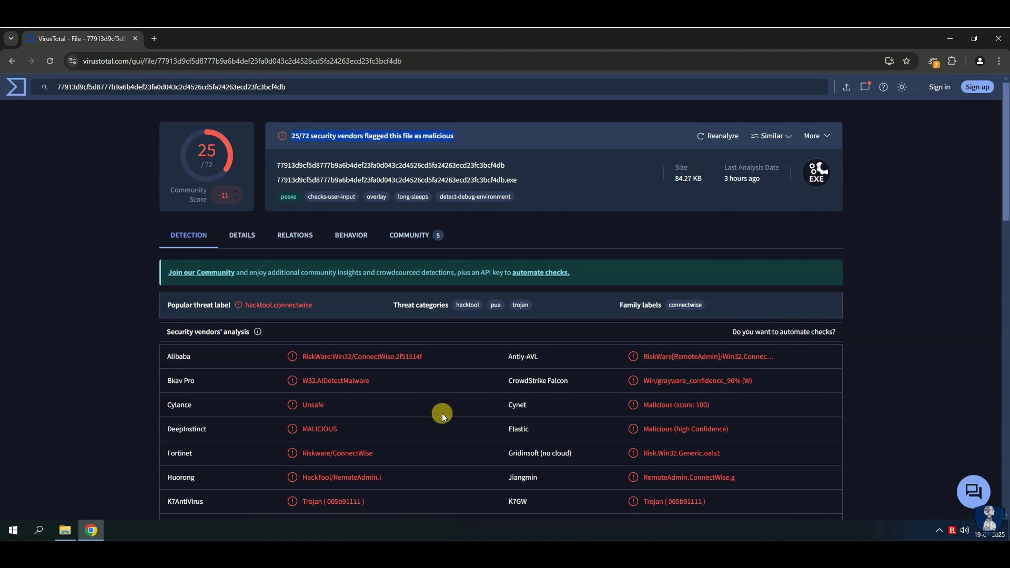
scroll(441, 413, down, 2)
scroll(442, 412, down, 2)
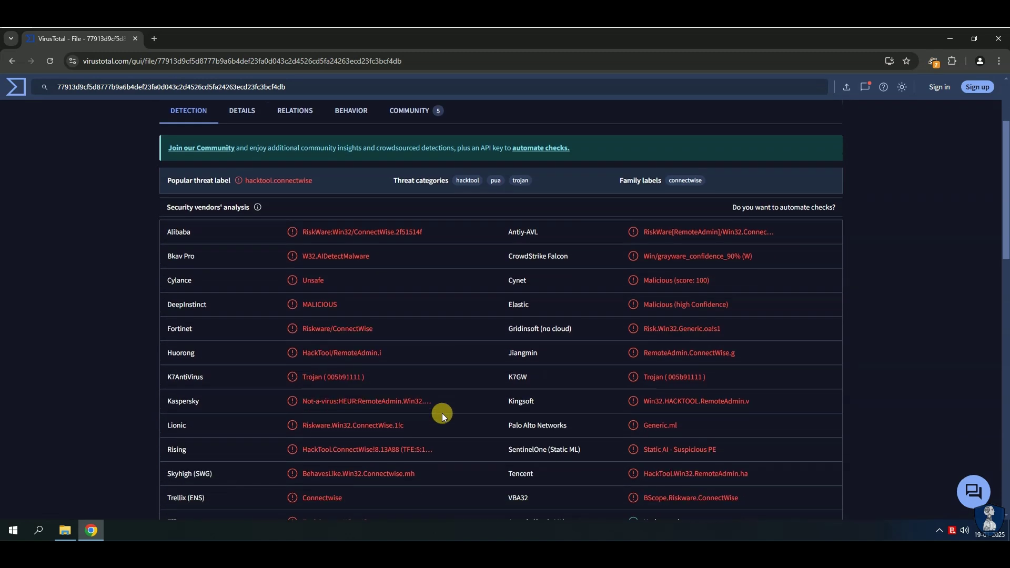
Submit the sample beginning bbfeffad57 from Mal_Samples to VirusTotal and review the security vendors' verdicts on it.
scroll(442, 412, up, 4)
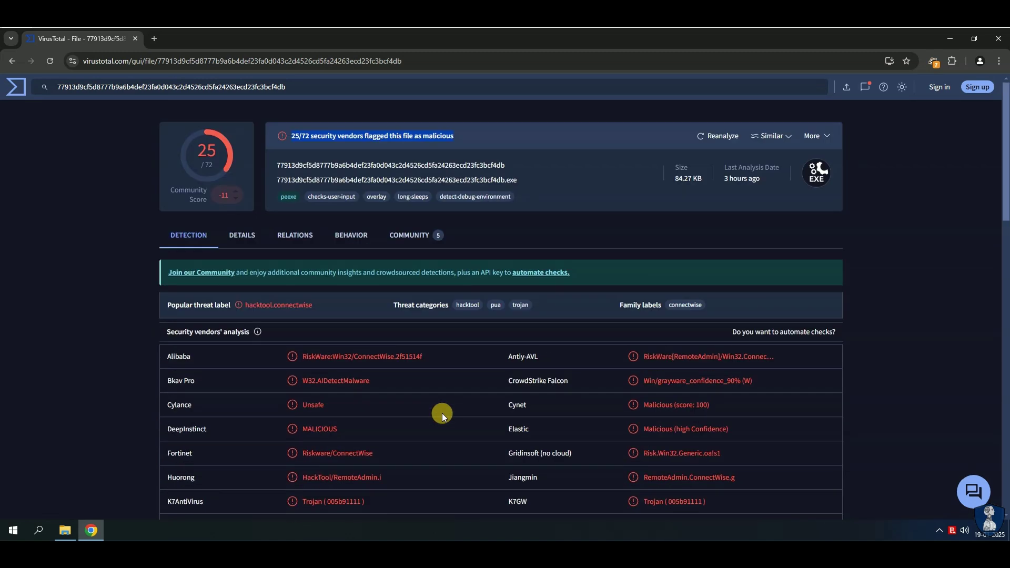
click(64, 530)
drag(135, 395, 229, 213)
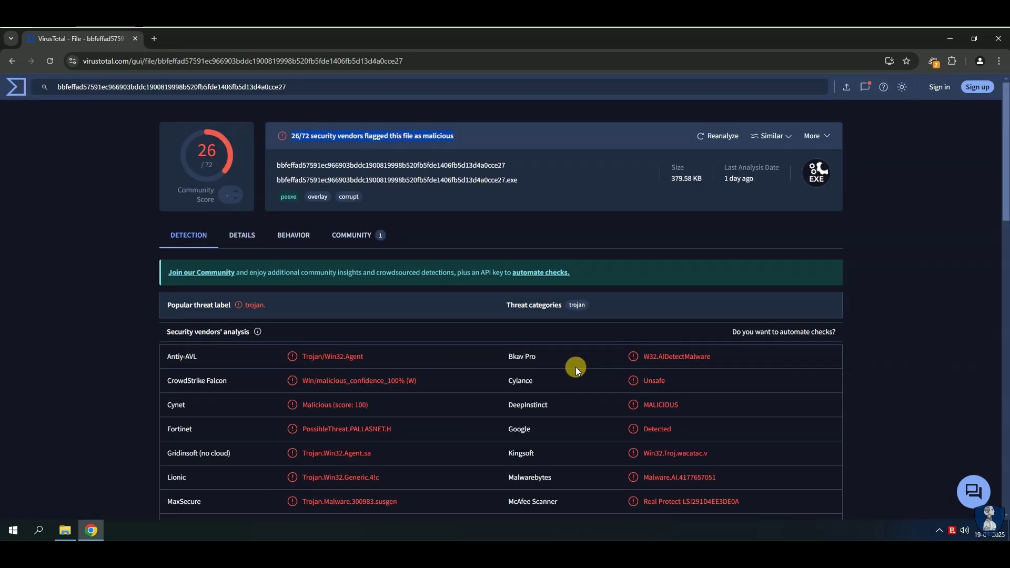
scroll(525, 459, down, 4)
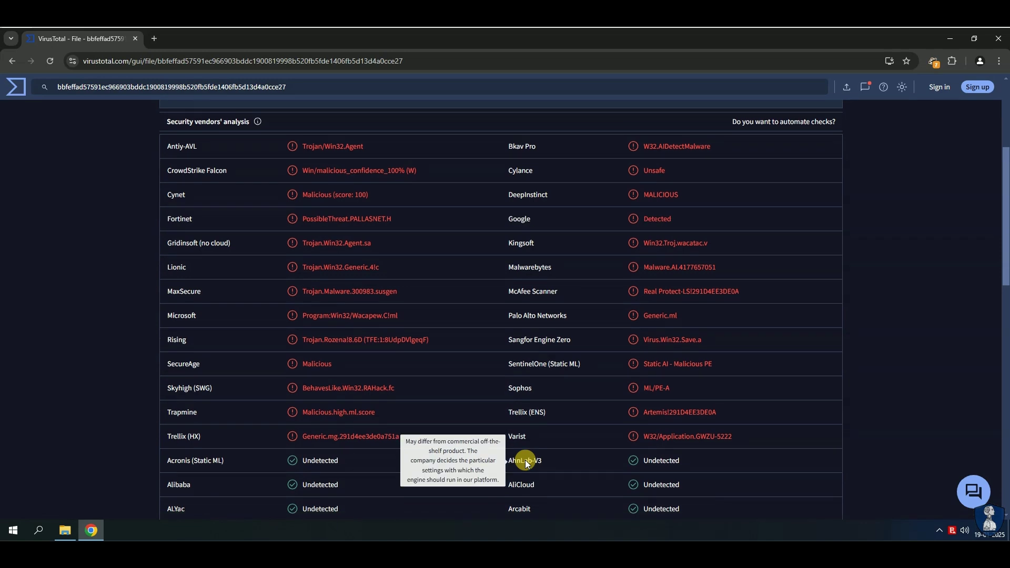
scroll(525, 460, up, 4)
Submit the sample beginning fbe61fd505 from Mal_Samples to VirusTotal and check which security vendors flag it as malicious.
click(63, 526)
drag(149, 405, 320, 222)
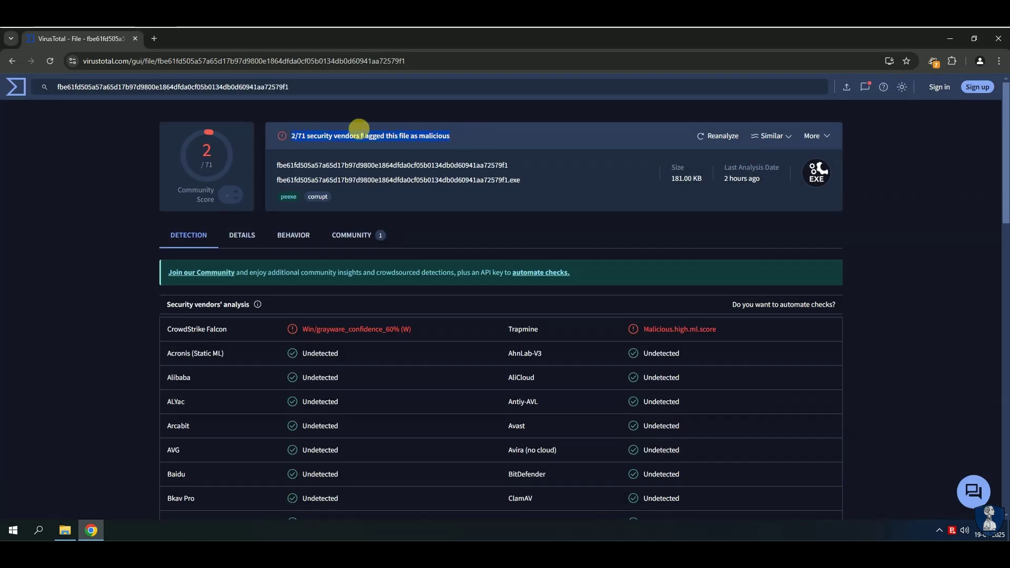
drag(726, 339, 251, 330)
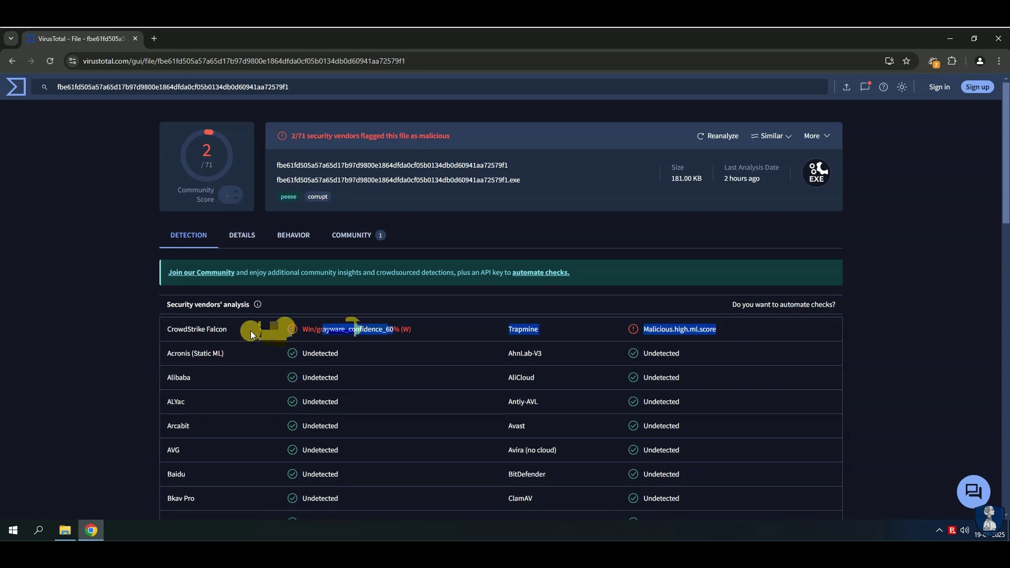
Bring up the Mal_Samples folder, close Chrome, and select all the remaining sample executables in the folder.
click(65, 530)
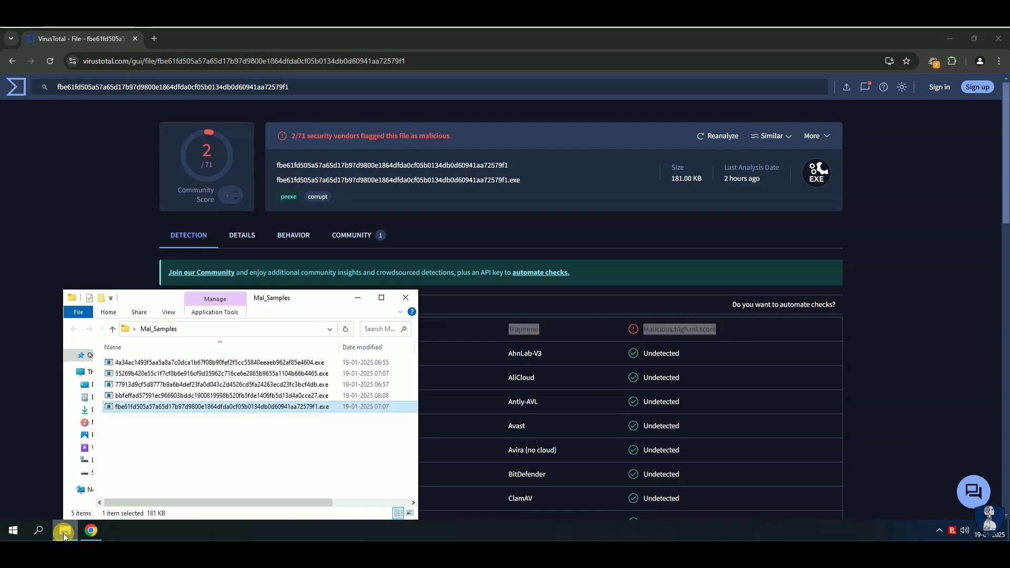
click(210, 465)
click(997, 40)
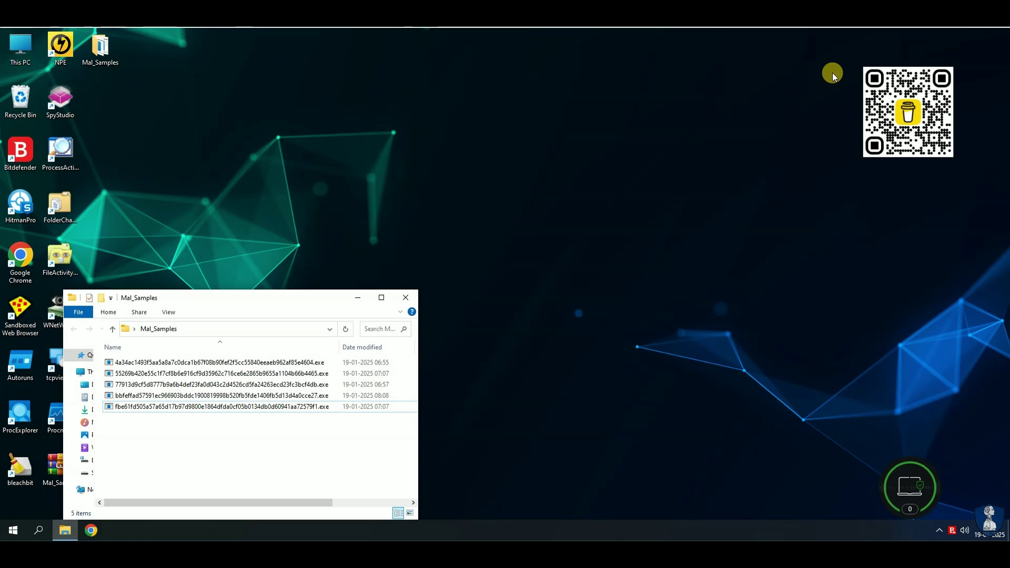
drag(158, 450, 192, 363)
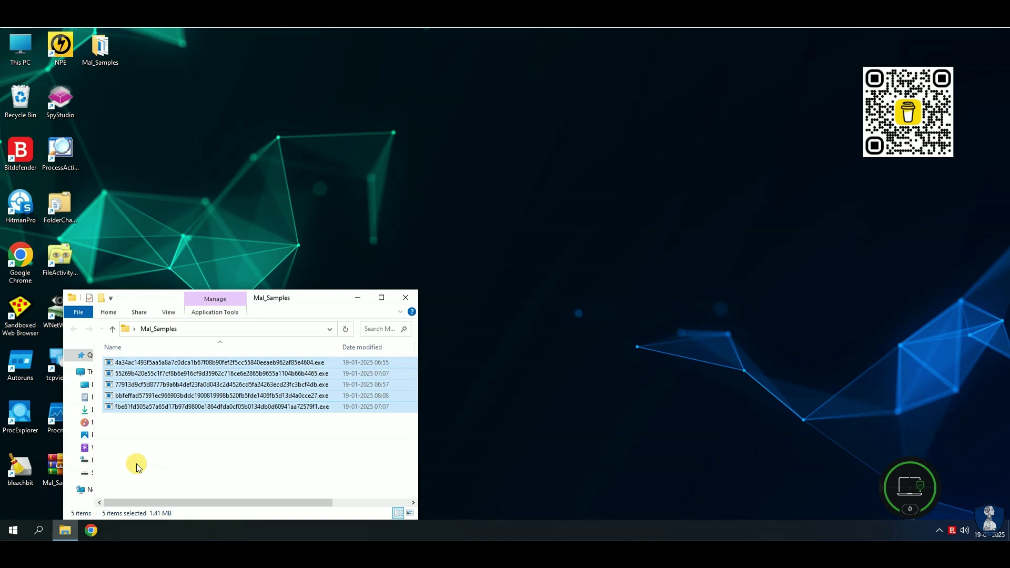